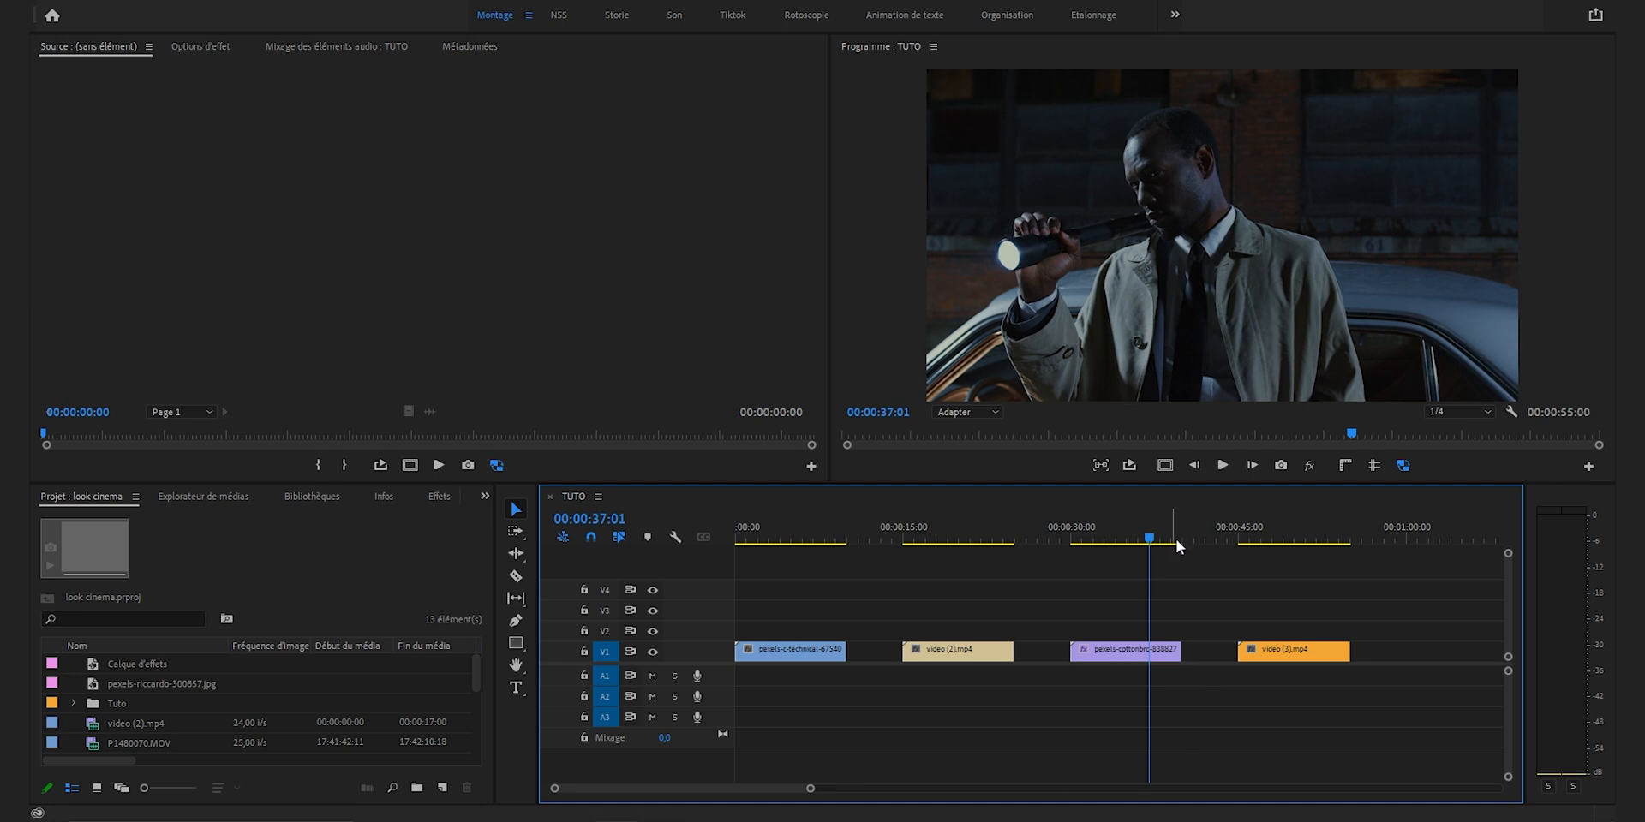
Step: Show the Lumetri Color controls for the flashlight clip and expand the Curves section
{"action": "left_click_drag", "start_coordinate": [1276, 537], "coordinate": [1247, 537]}
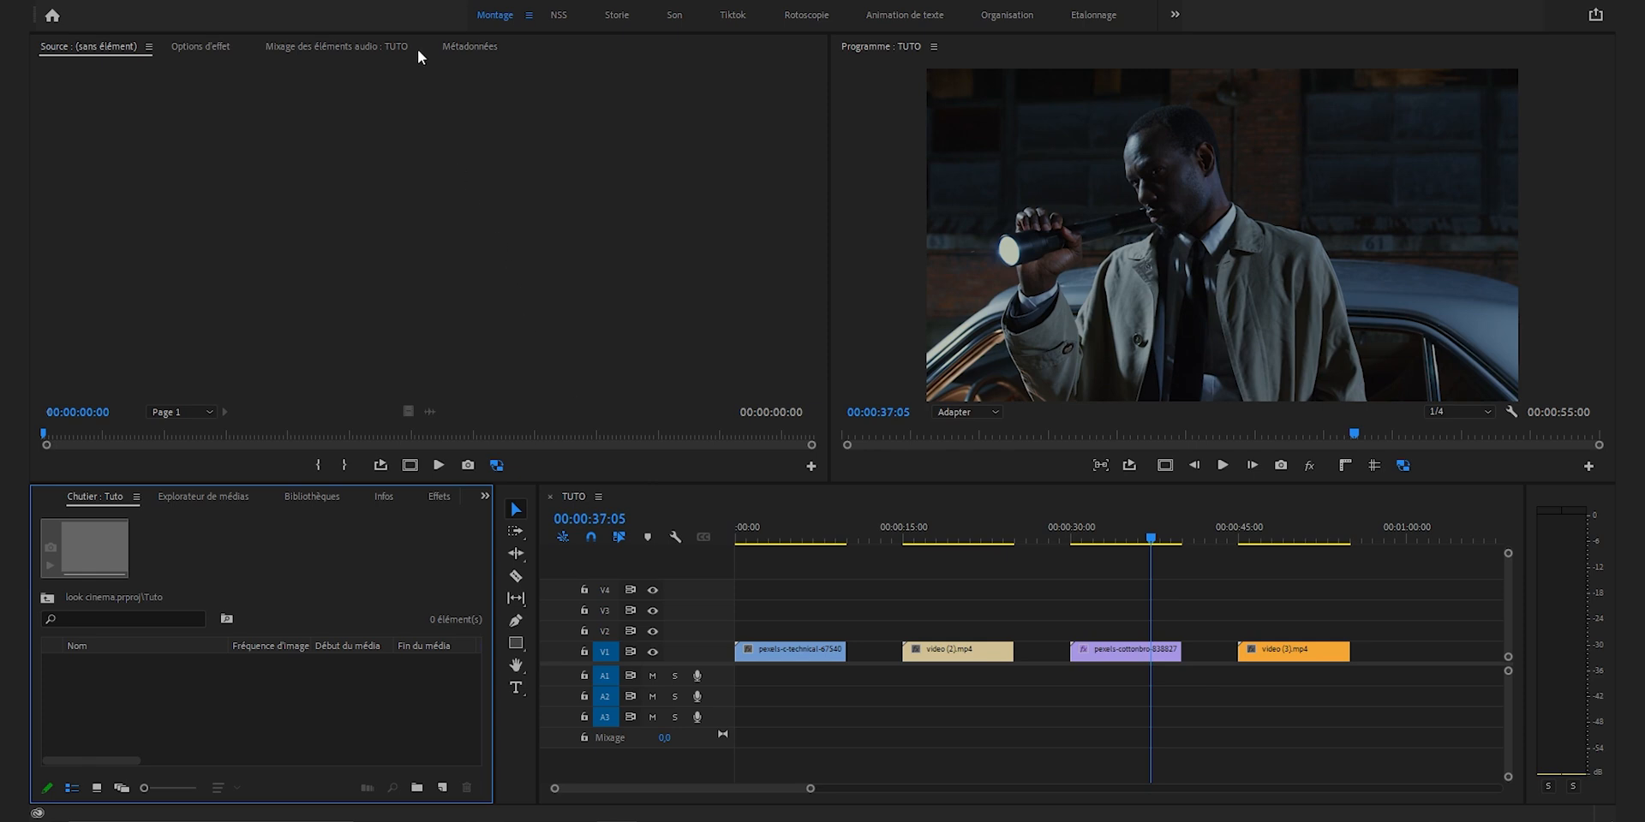
{"action": "left_click", "coordinate": [431, 2]}
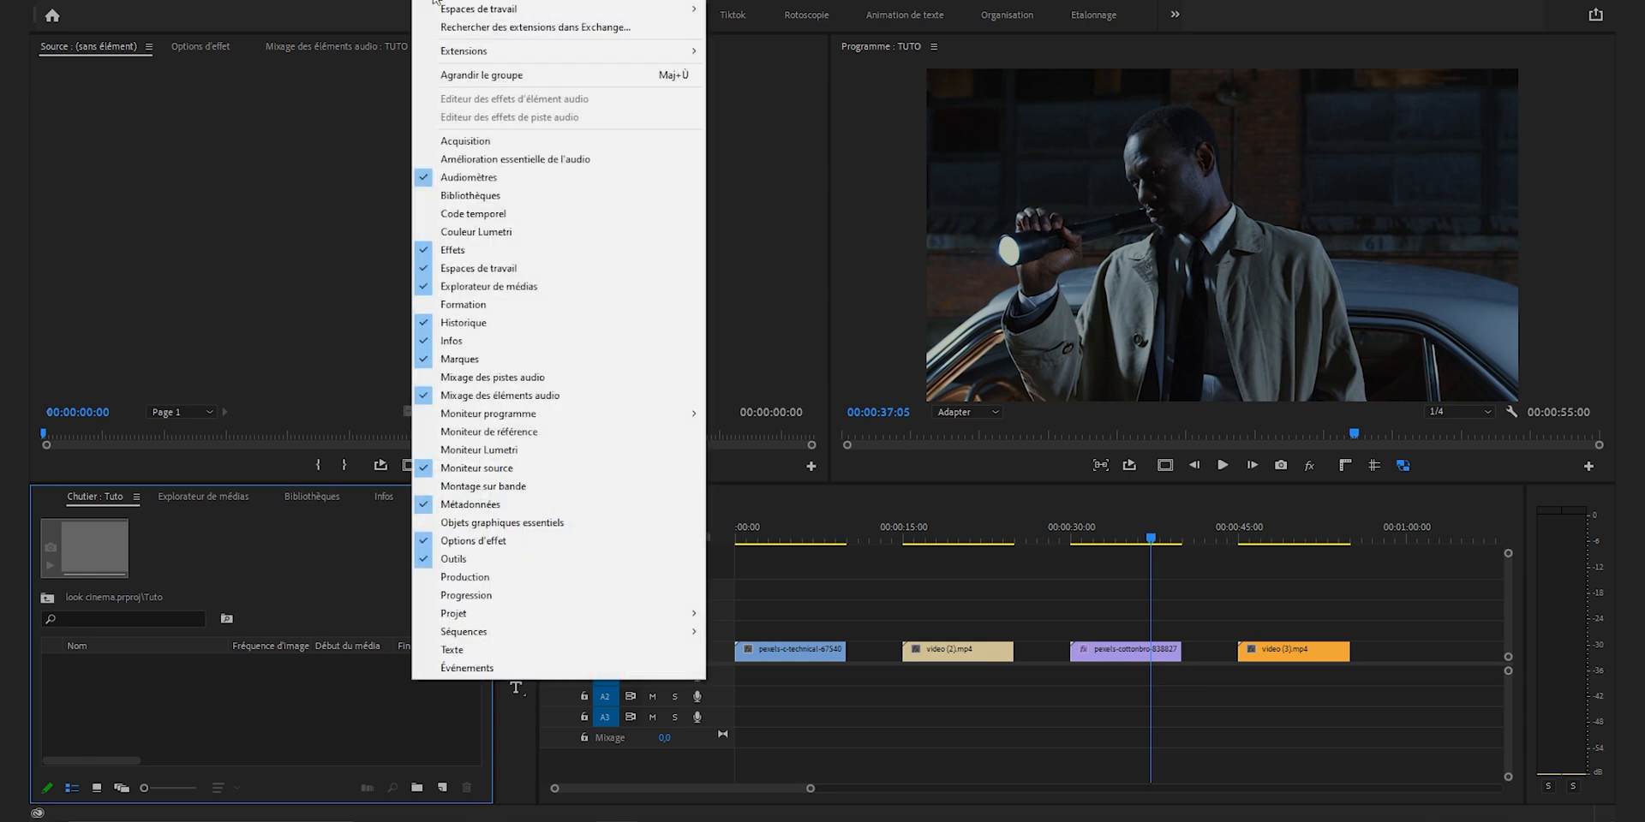
{"action": "left_click", "coordinate": [513, 233]}
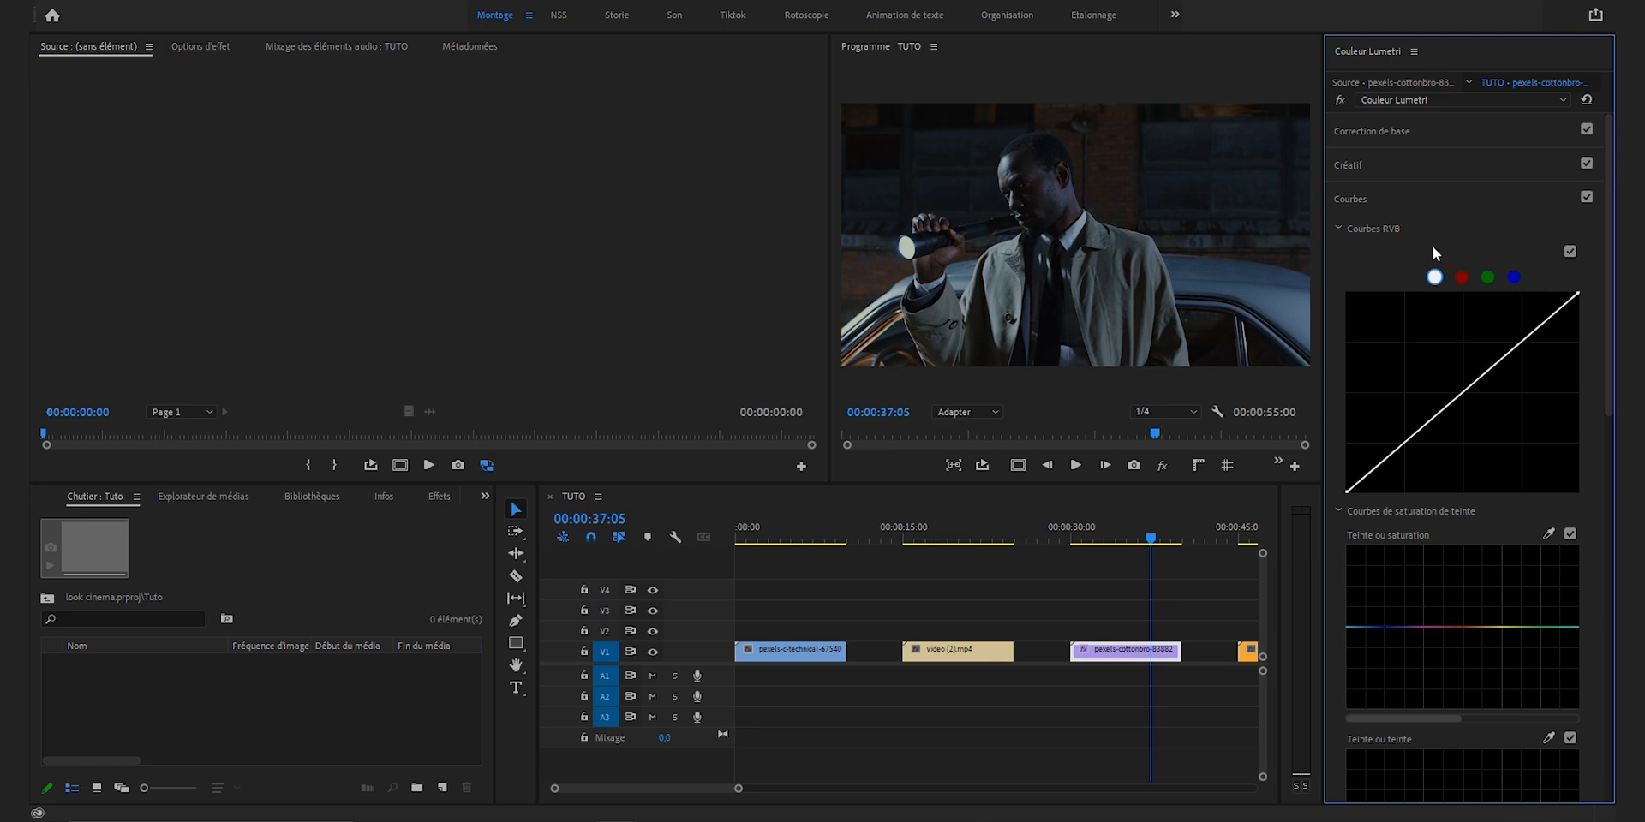
{"action": "left_click", "coordinate": [1412, 198]}
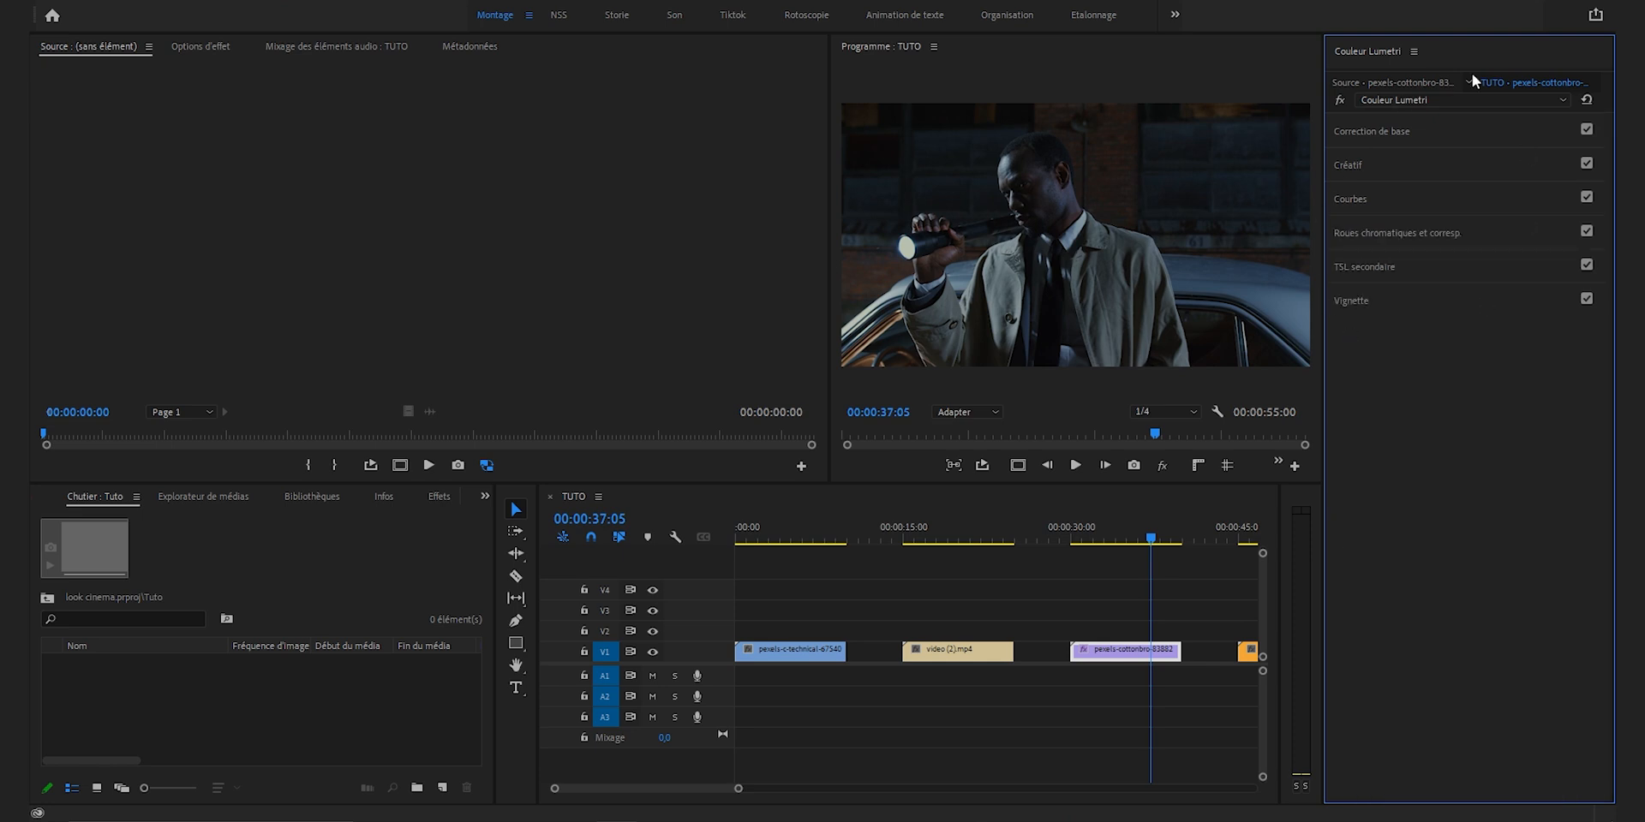
{"action": "left_click", "coordinate": [1352, 200]}
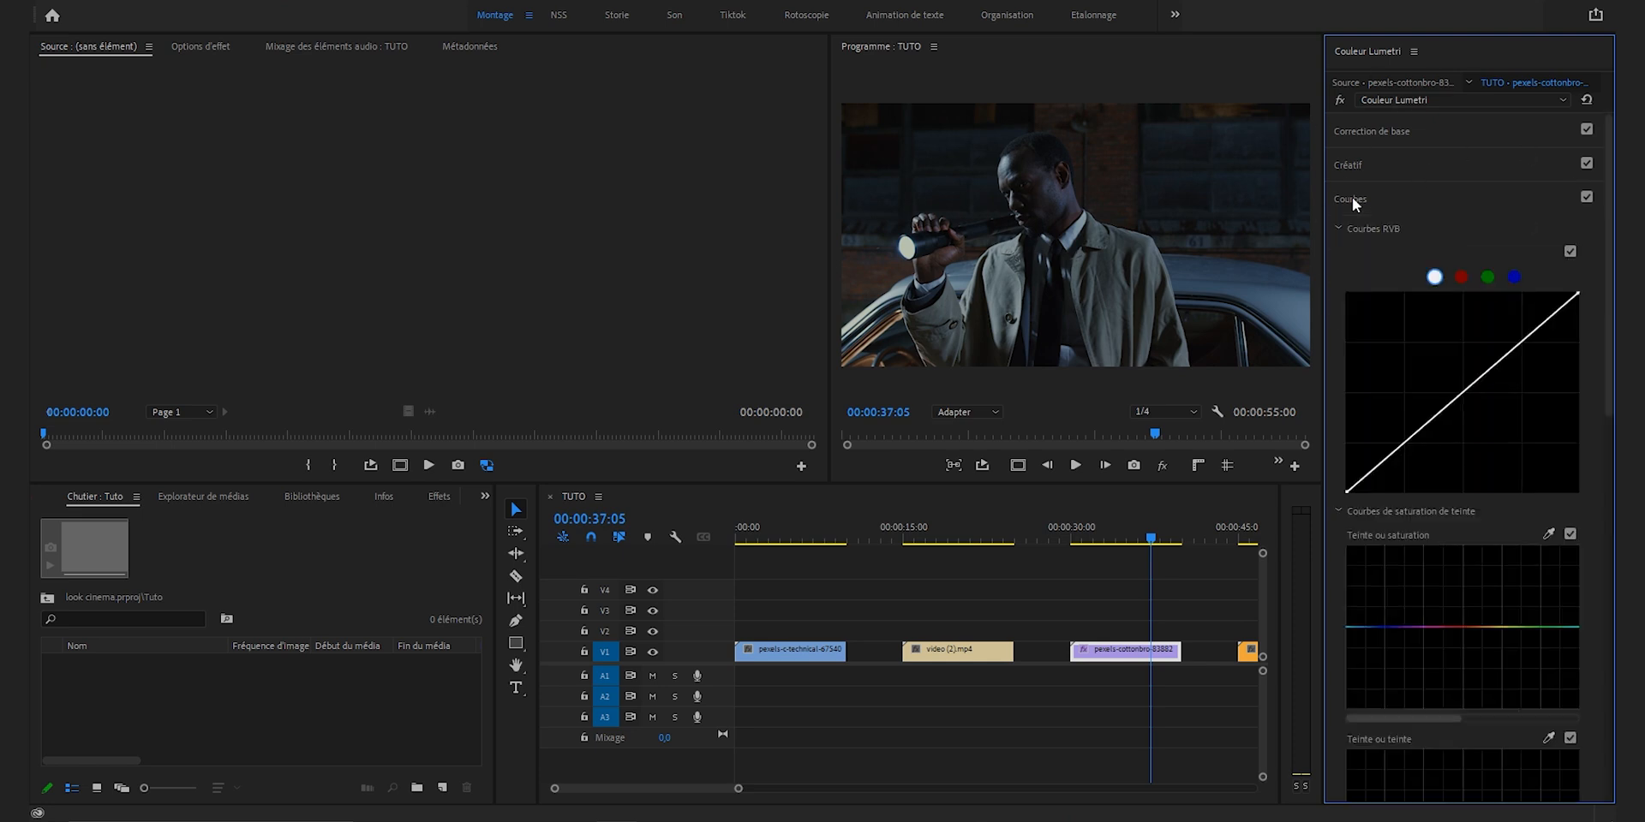
{"action": "left_click", "coordinate": [1352, 200]}
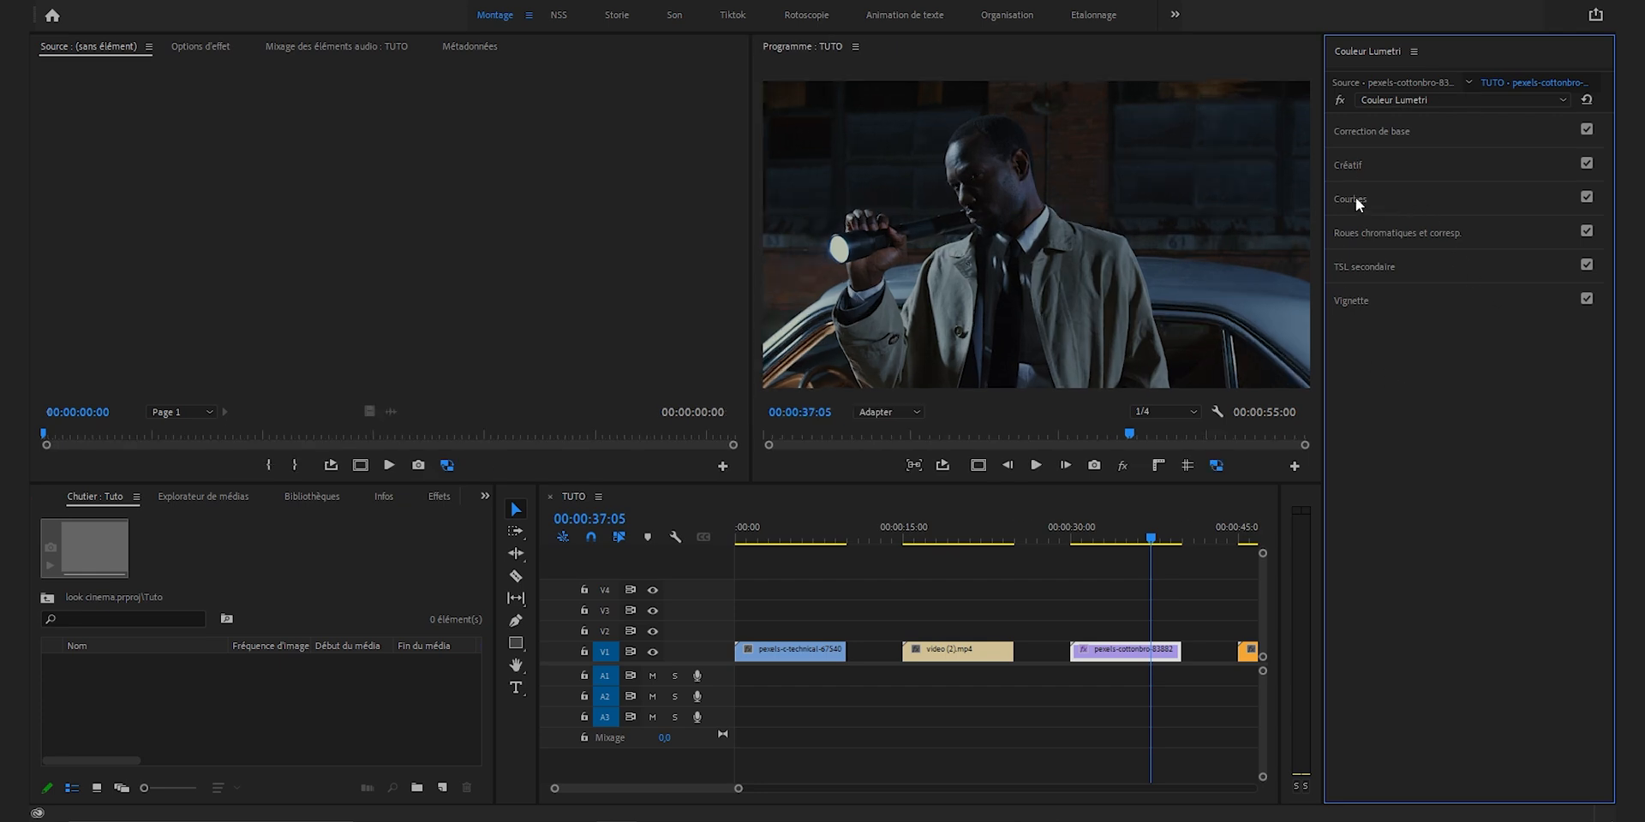
{"action": "left_click", "coordinate": [1352, 198]}
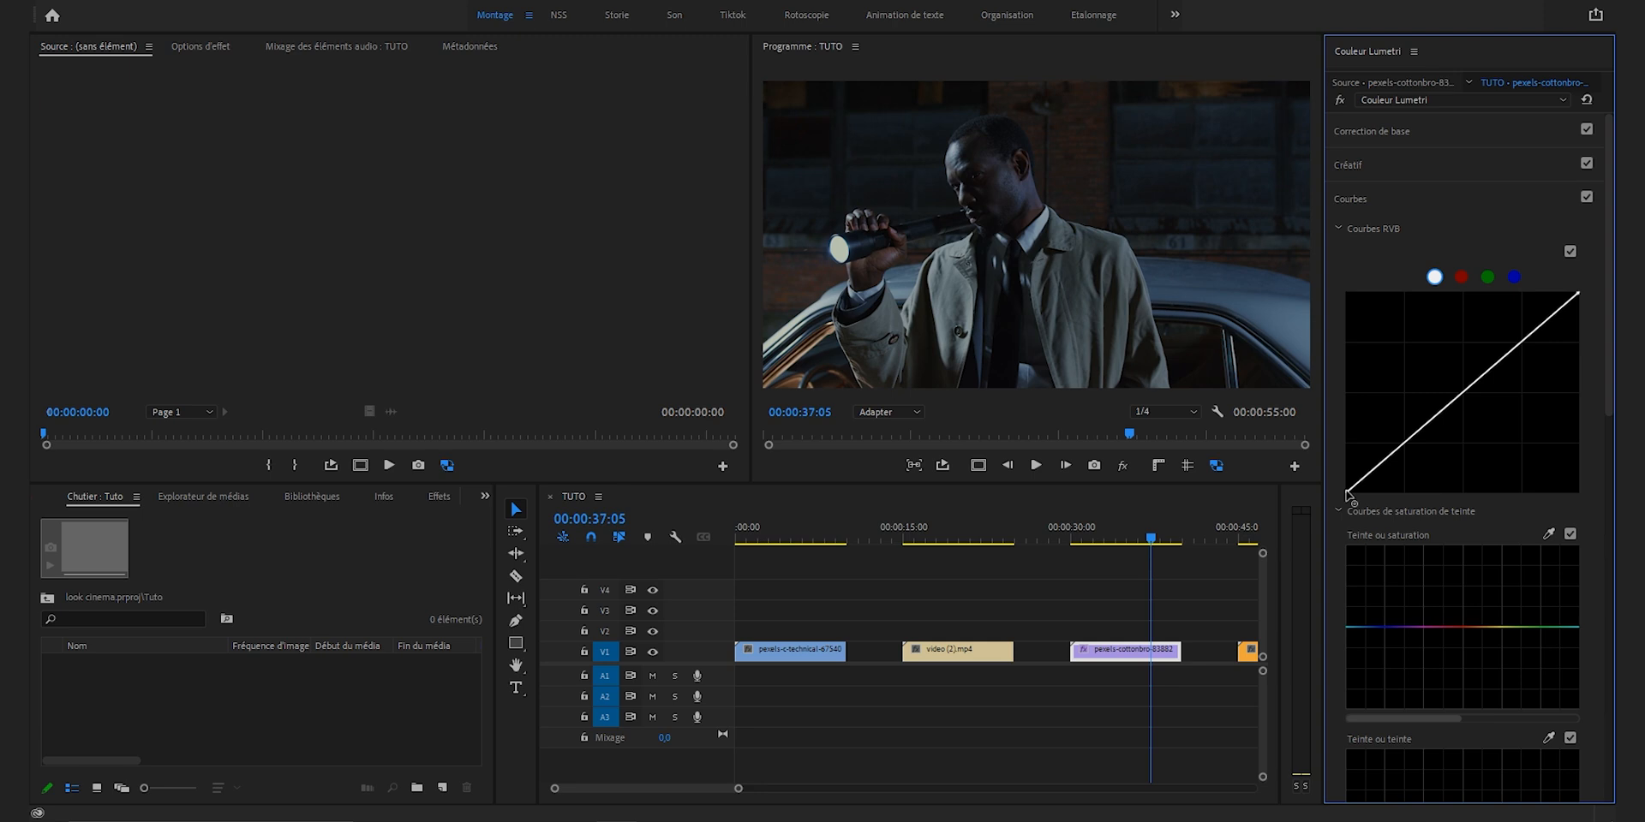
Step: Shape the white RGB curve into a gentle S with a lifted black point, lowered white point, darker shadows and brighter highlights
{"action": "left_click_drag", "start_coordinate": [1347, 494], "coordinate": [1346, 481]}
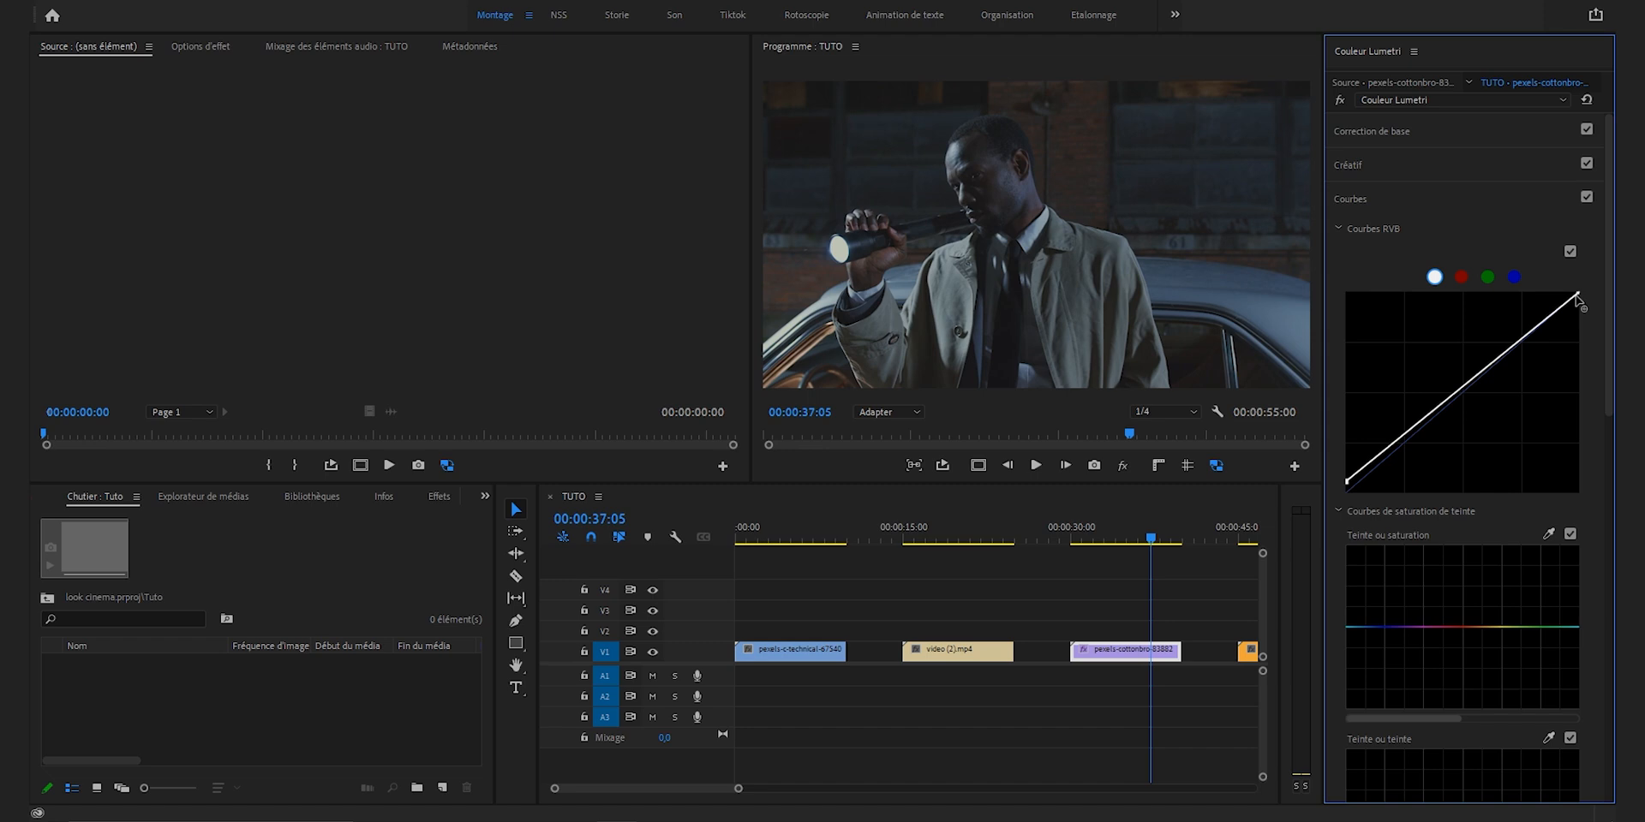
{"action": "left_click_drag", "start_coordinate": [1577, 294], "coordinate": [1583, 303]}
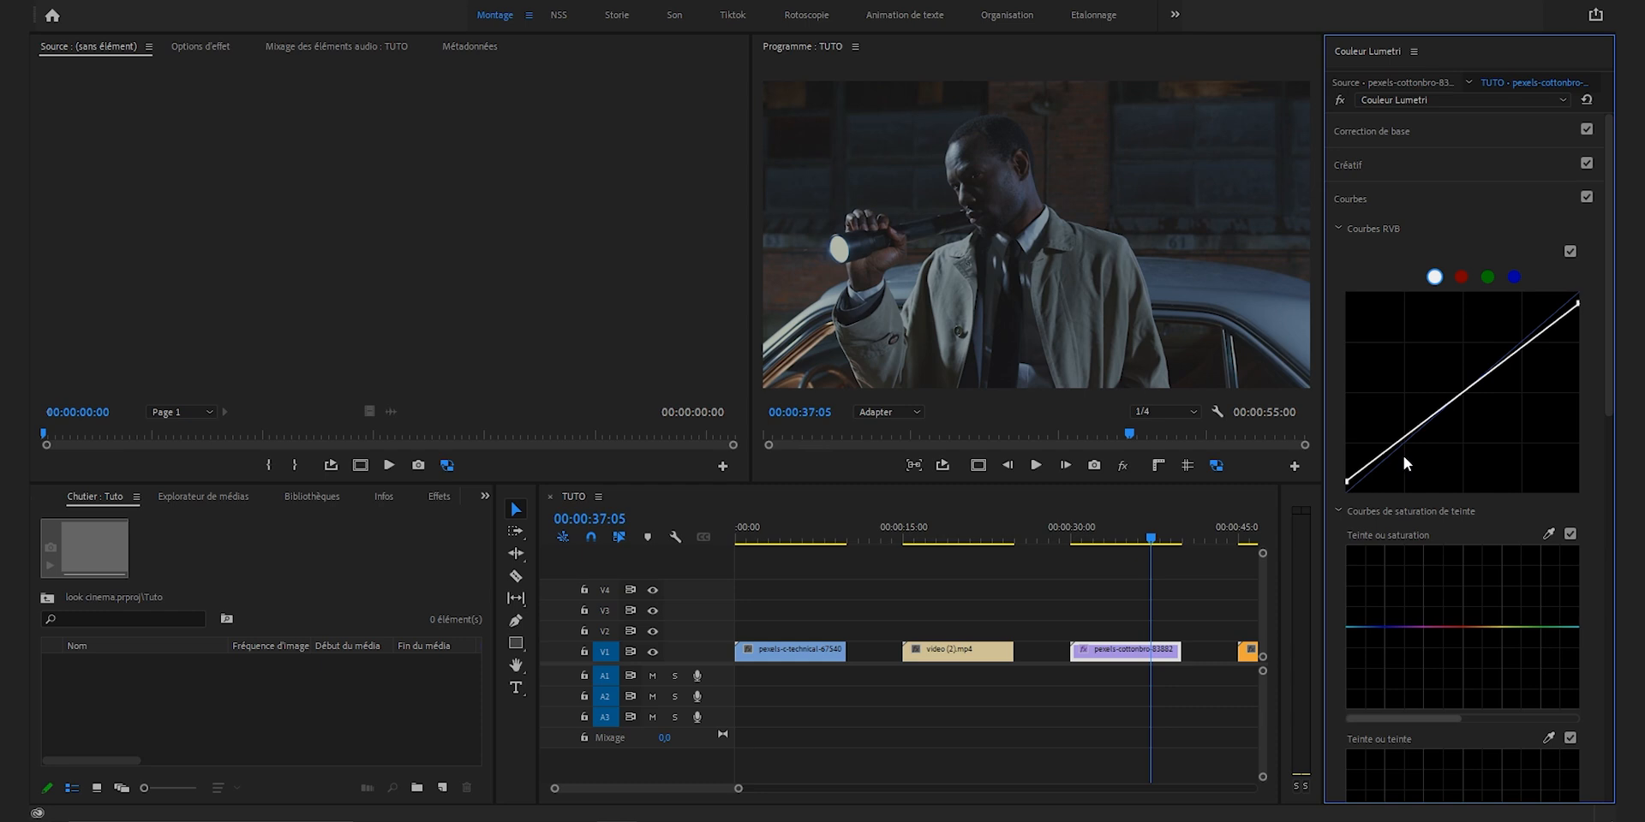
{"action": "left_click", "coordinate": [1413, 431]}
{"action": "left_click", "coordinate": [1519, 350]}
{"action": "left_click_drag", "start_coordinate": [1413, 431], "coordinate": [1419, 437]}
{"action": "left_click_drag", "start_coordinate": [1519, 350], "coordinate": [1510, 344]}
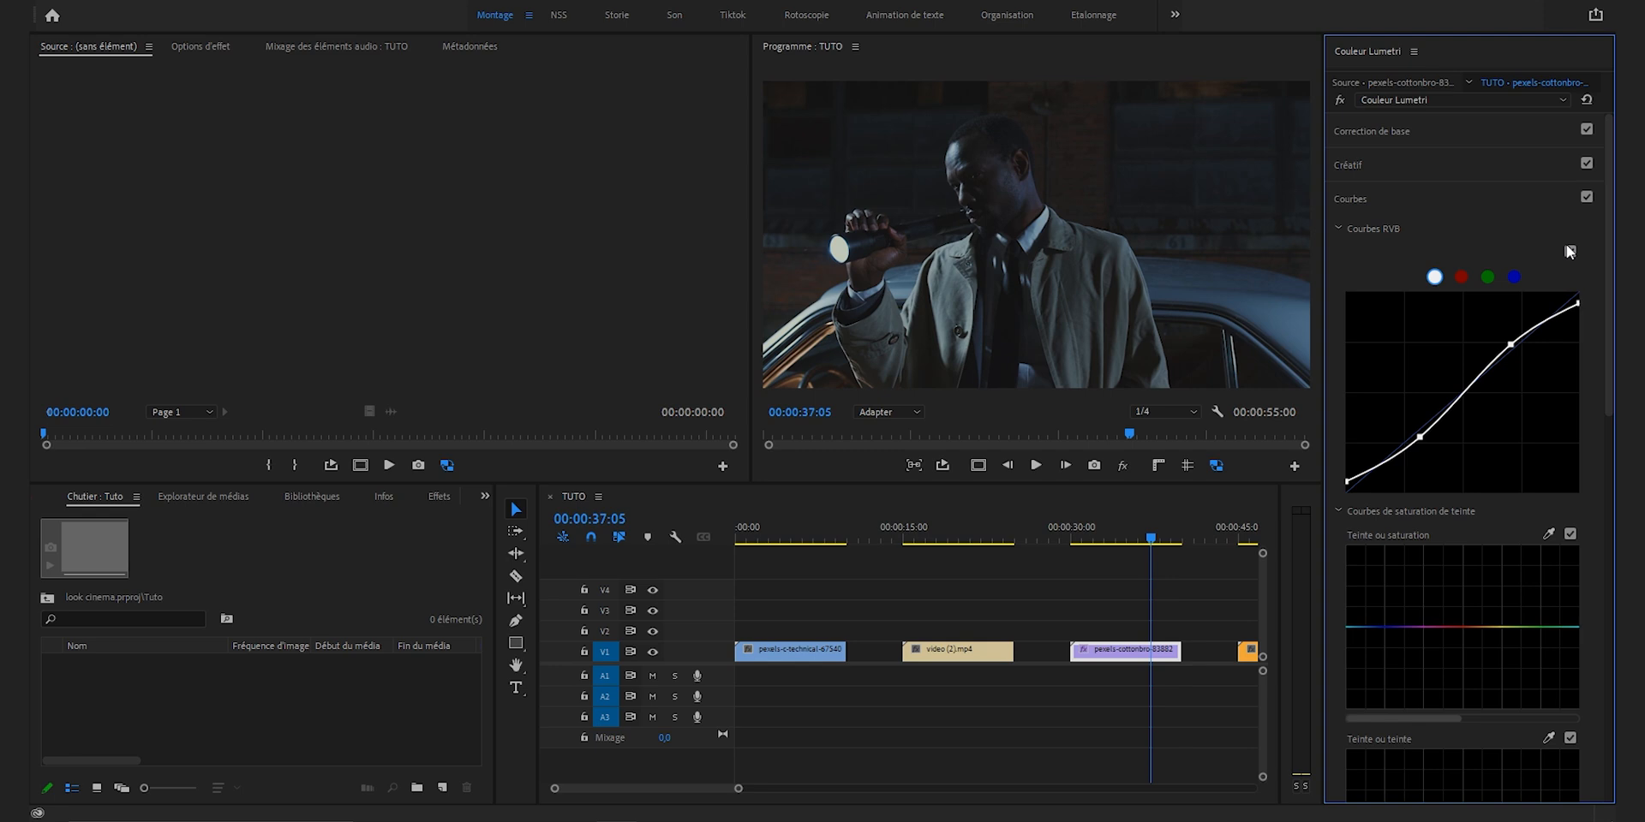
{"action": "left_click_drag", "start_coordinate": [1420, 437], "coordinate": [1416, 443]}
{"action": "left_click_drag", "start_coordinate": [1506, 347], "coordinate": [1505, 339]}
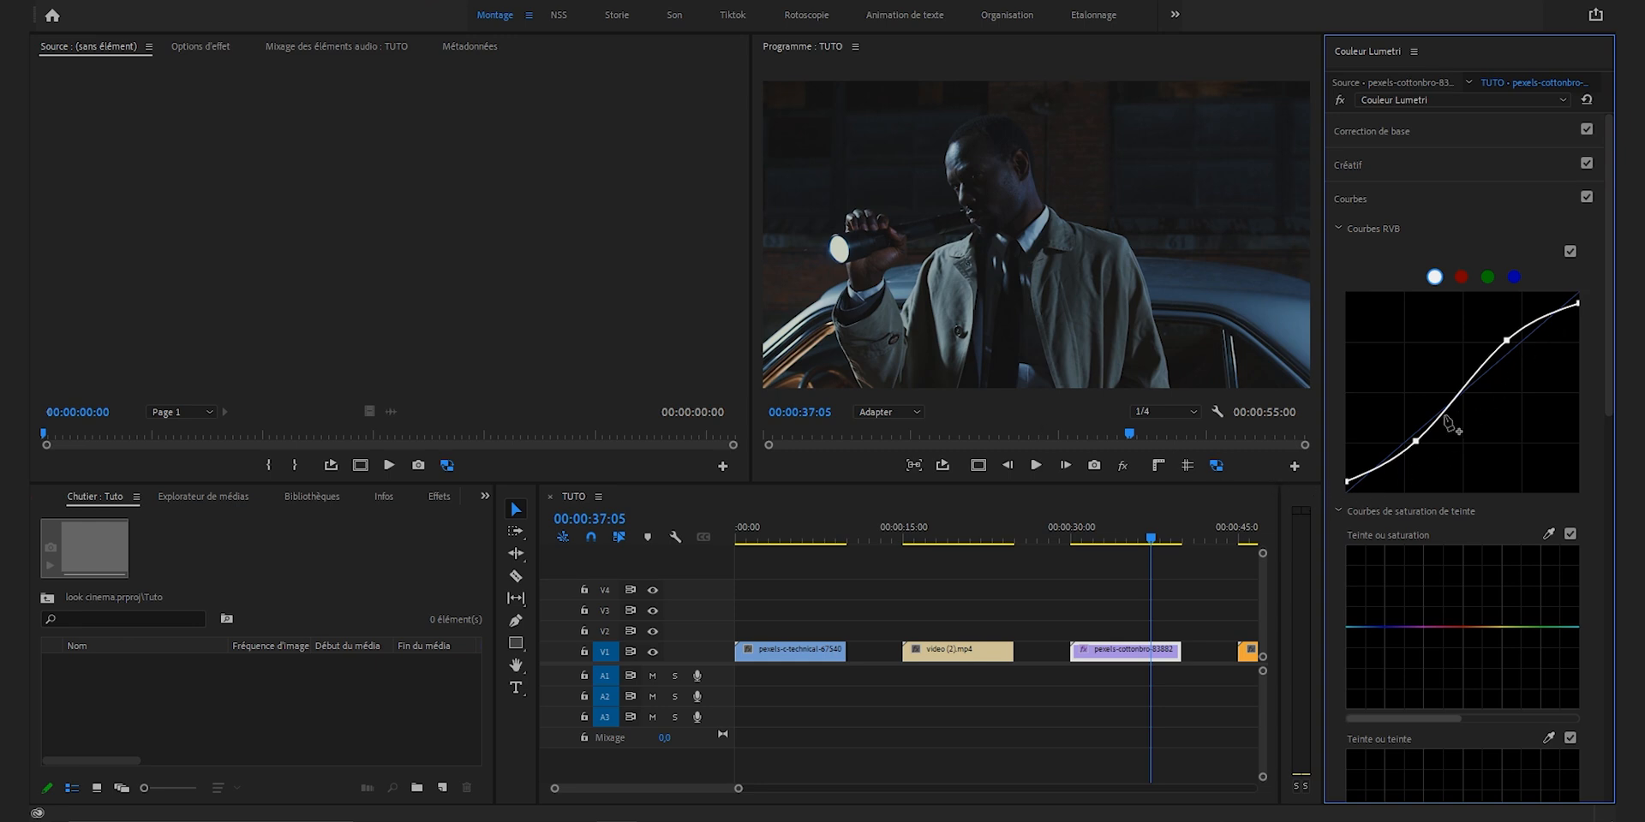
Step: Try extreme shadow and highlight positions on the white RGB curve, undoing each one
{"action": "left_click_drag", "start_coordinate": [1416, 441], "coordinate": [1440, 470]}
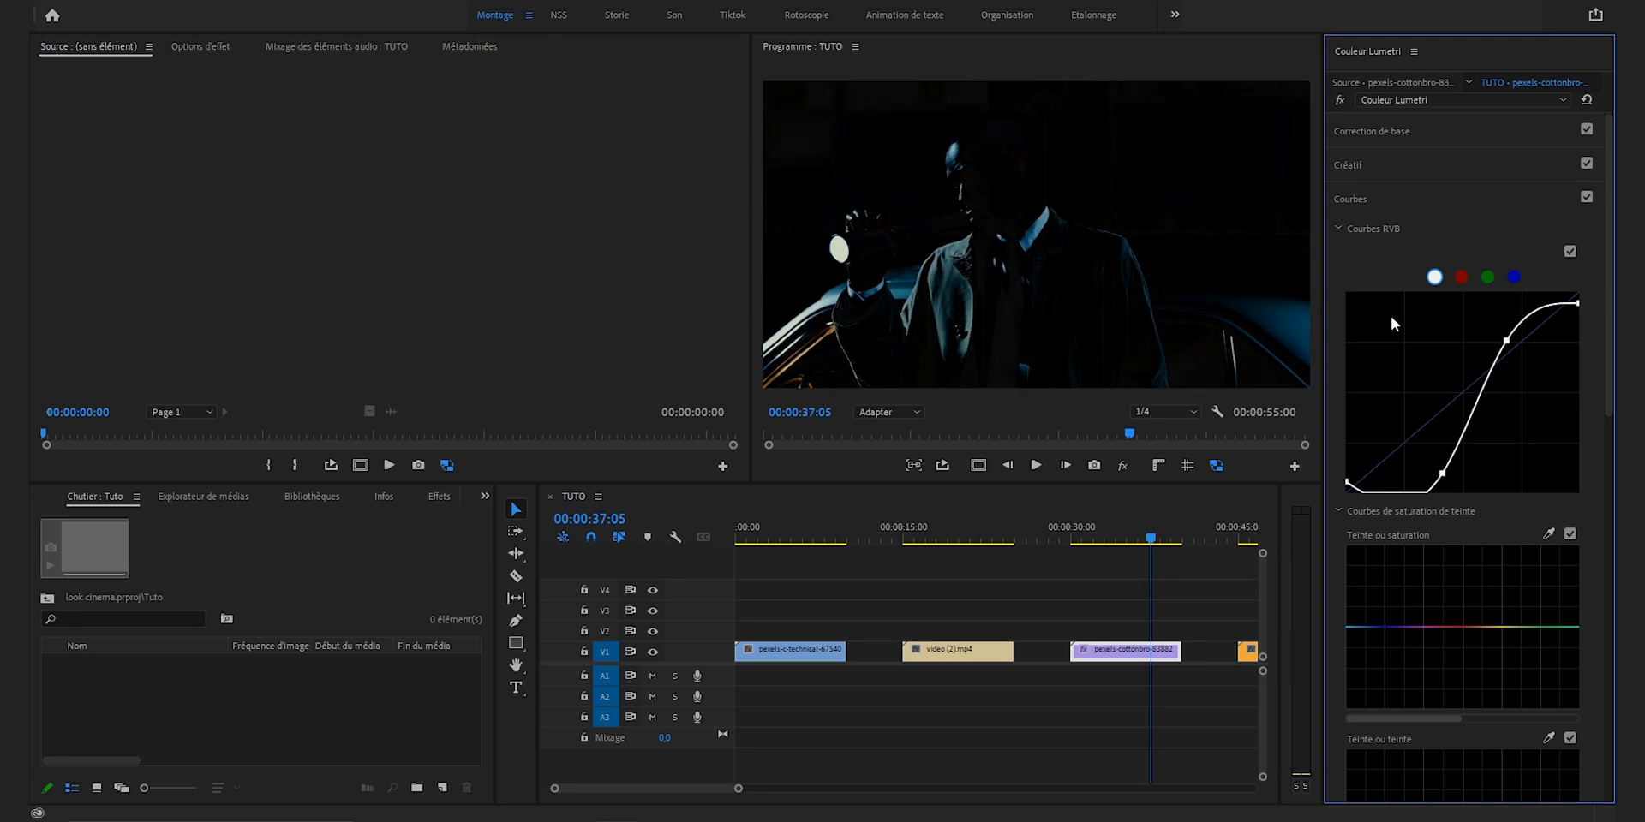
{"action": "key", "text": "ctrl+z"}
{"action": "left_click_drag", "start_coordinate": [1507, 341], "coordinate": [1463, 294]}
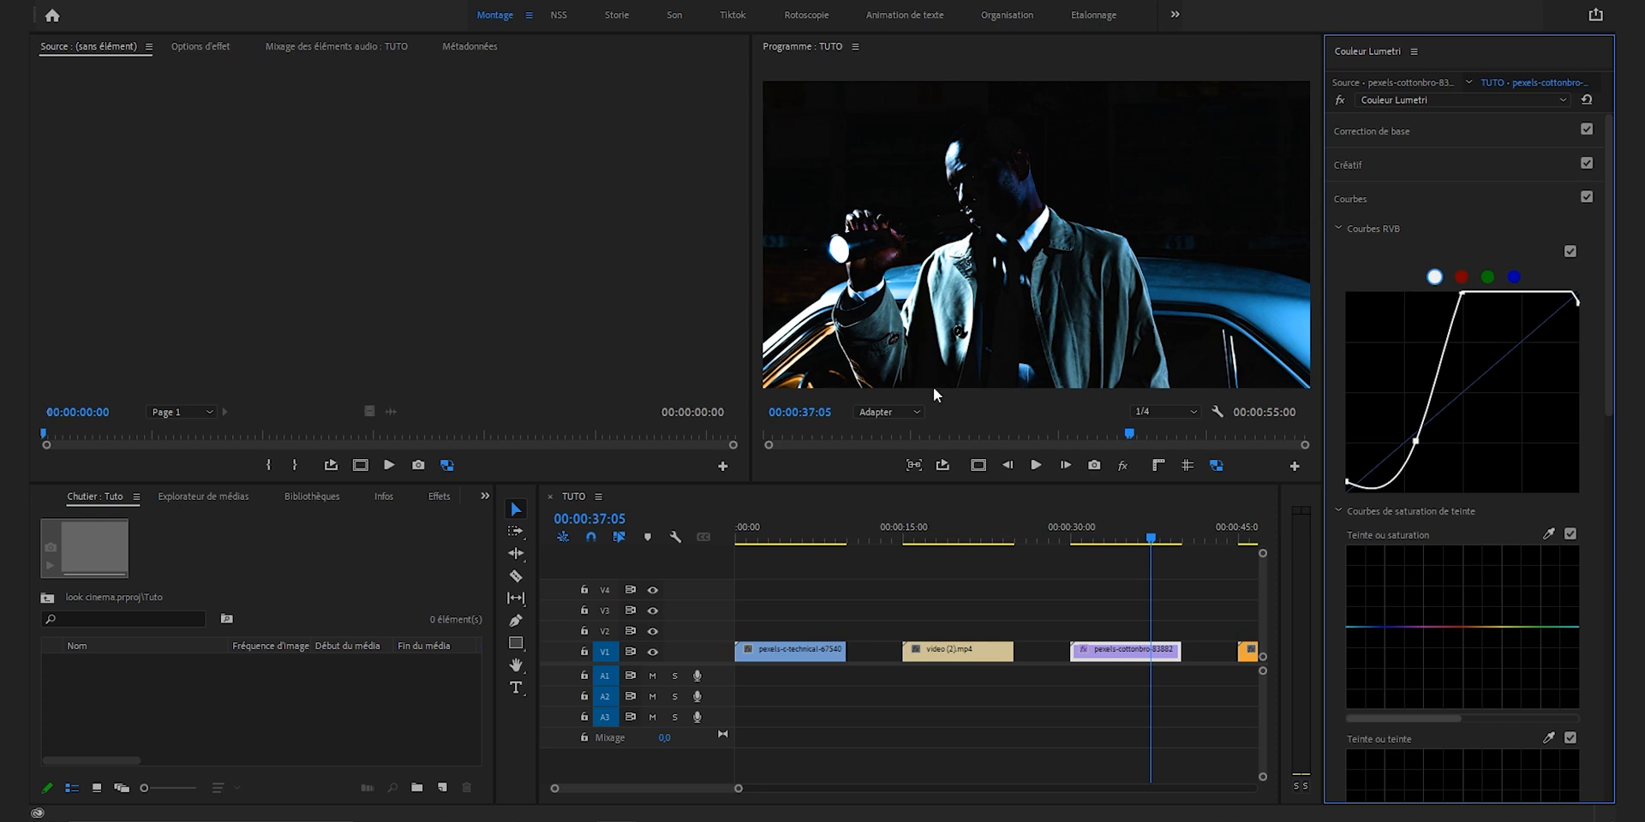
{"action": "key", "text": "ctrl+z"}
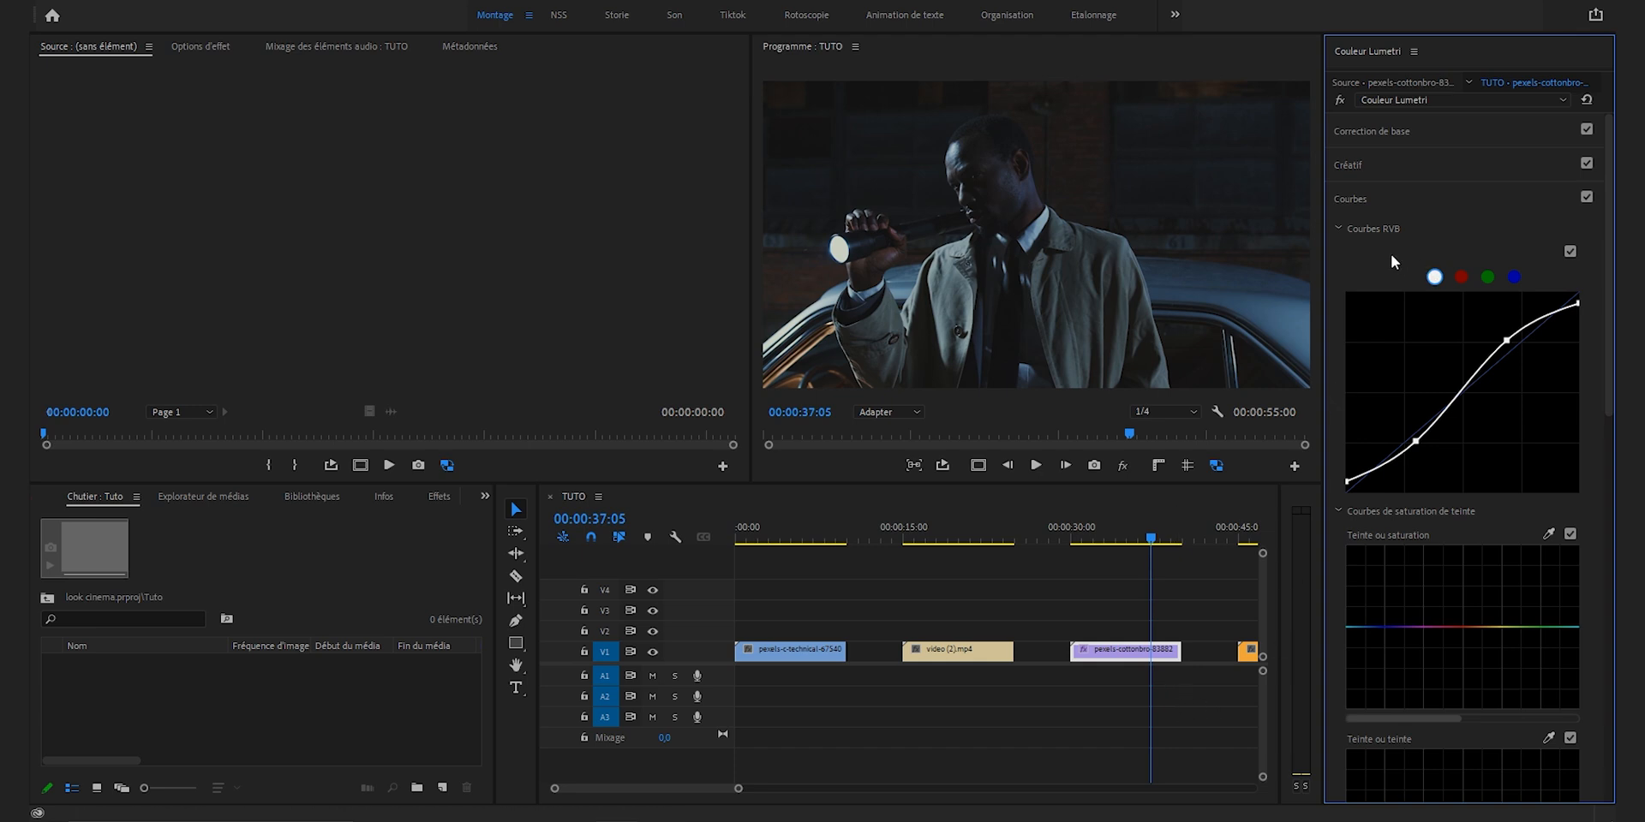
Step: Go through the red, green and blue curves, and lower the red curve's midpoint slightly, undoing the extreme pull
{"action": "left_click", "coordinate": [1461, 277]}
{"action": "left_click", "coordinate": [1487, 277]}
{"action": "left_click", "coordinate": [1514, 276]}
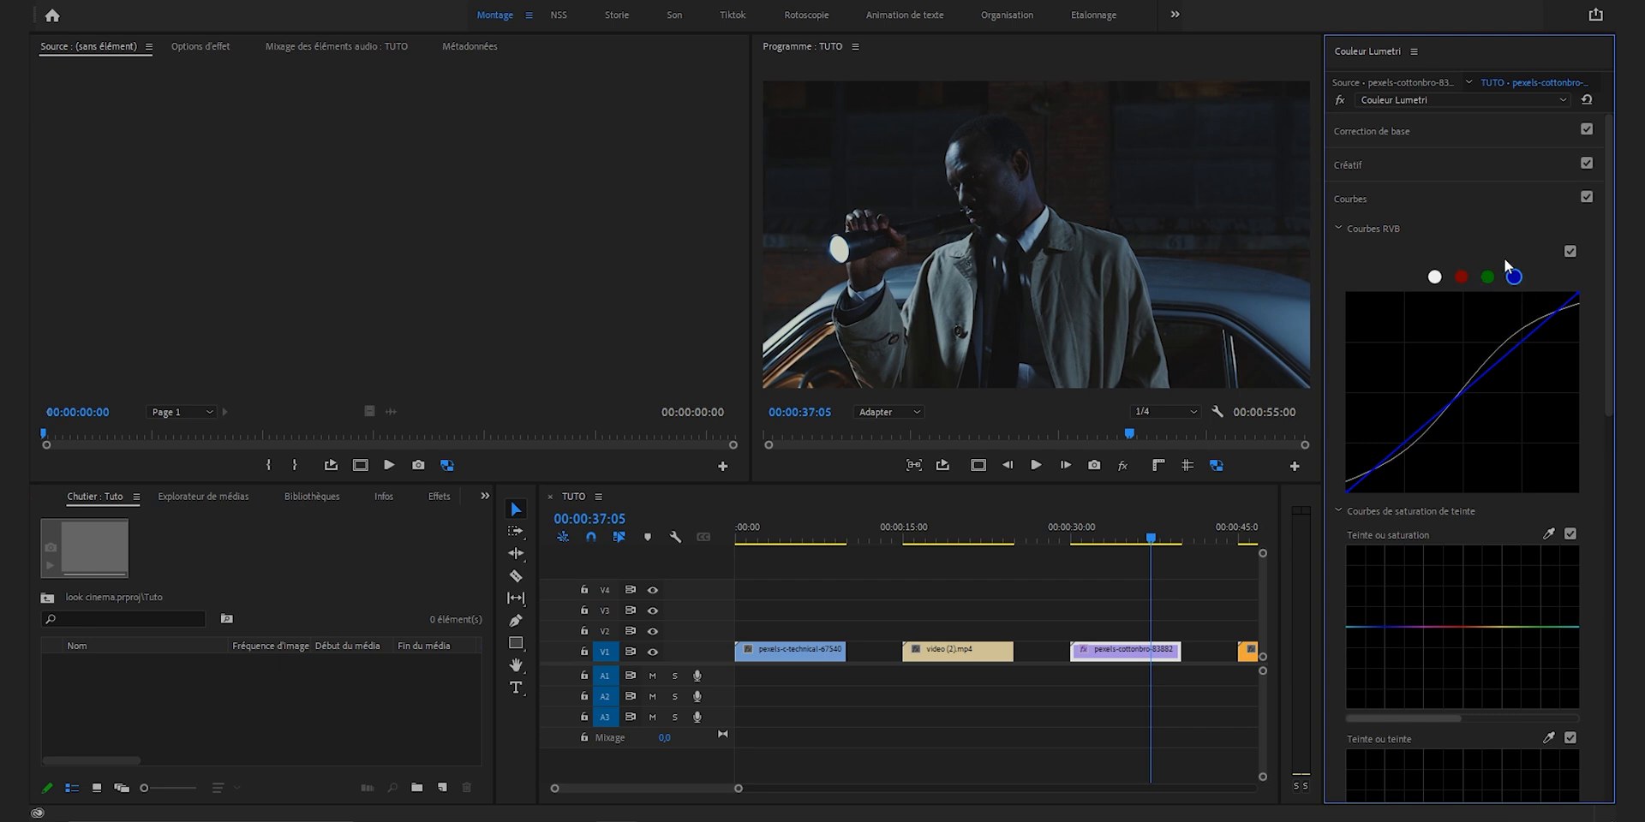
{"action": "left_click", "coordinate": [1463, 276]}
{"action": "left_click_drag", "start_coordinate": [1459, 394], "coordinate": [1540, 468]}
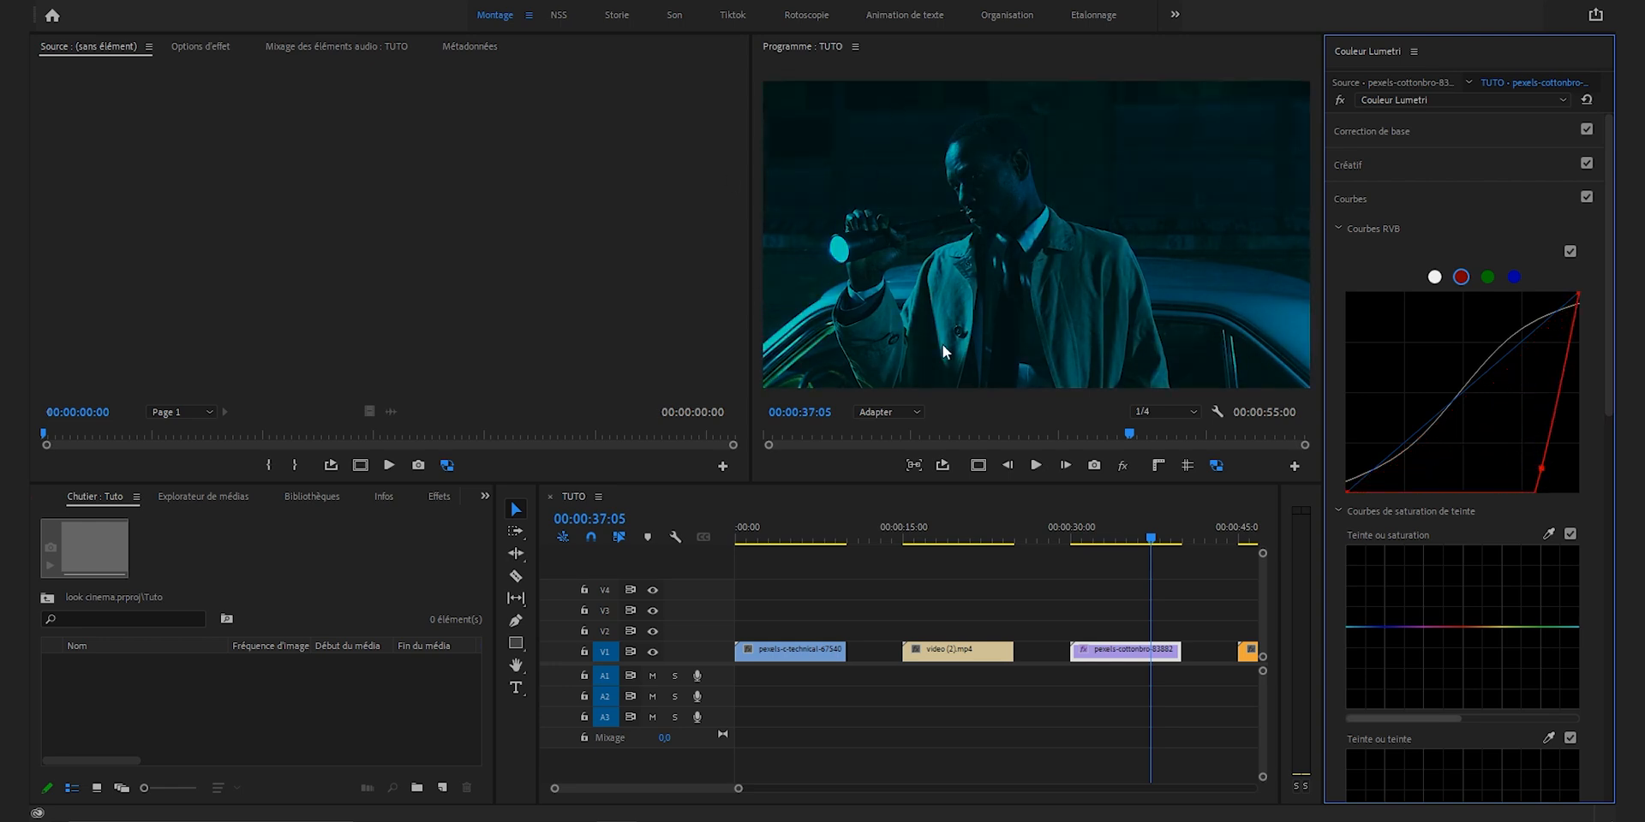
{"action": "key", "text": "ctrl+z"}
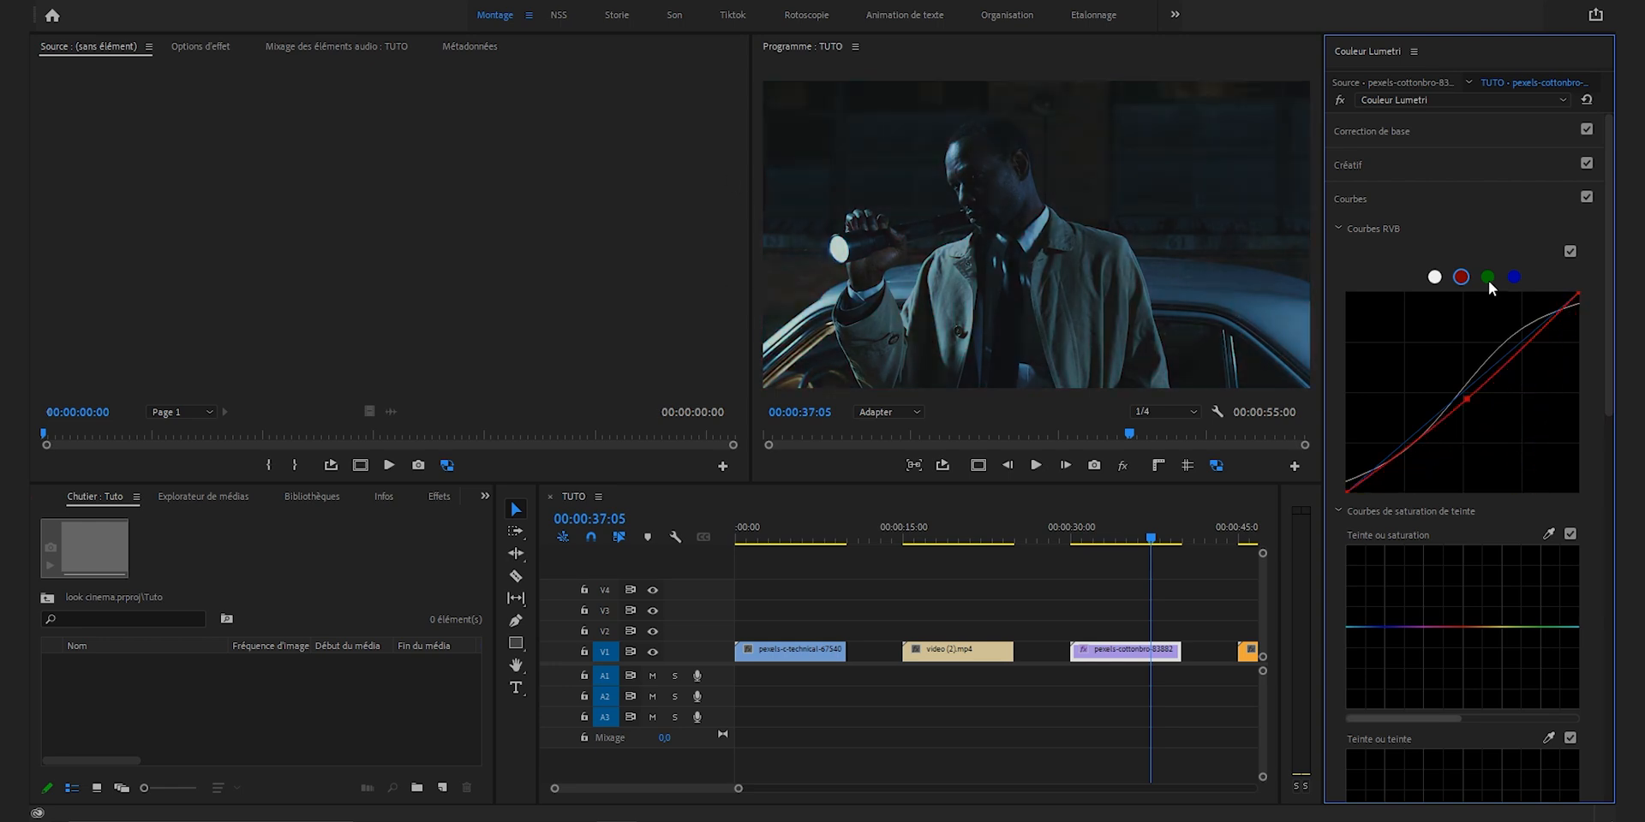
Step: Raise the midpoints of the green and blue curves slightly to cool the image
{"action": "left_click", "coordinate": [1488, 277]}
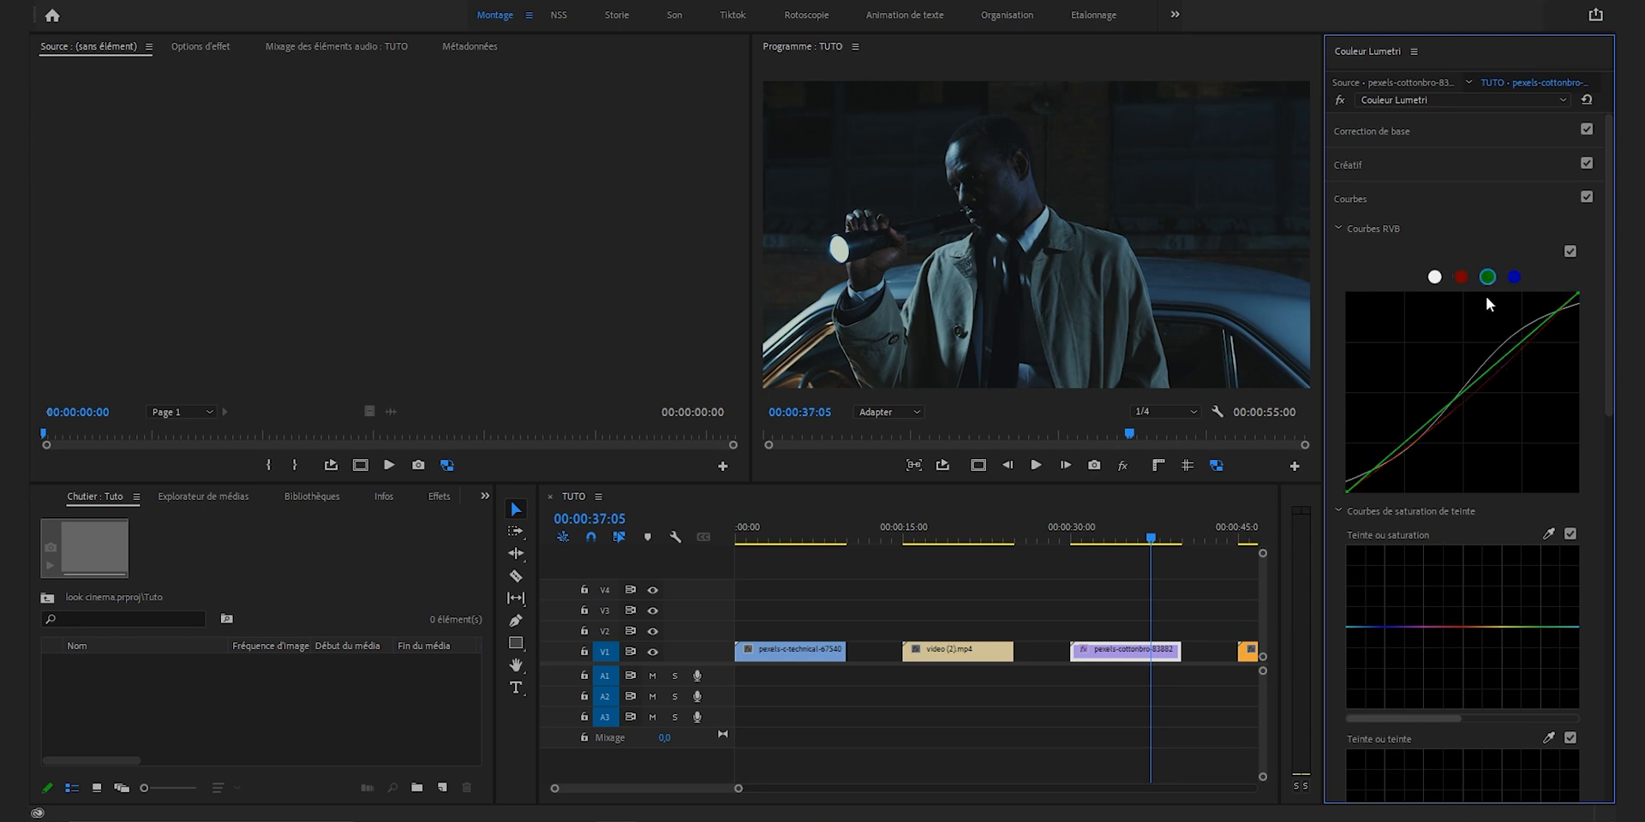
{"action": "left_click", "coordinate": [1460, 391]}
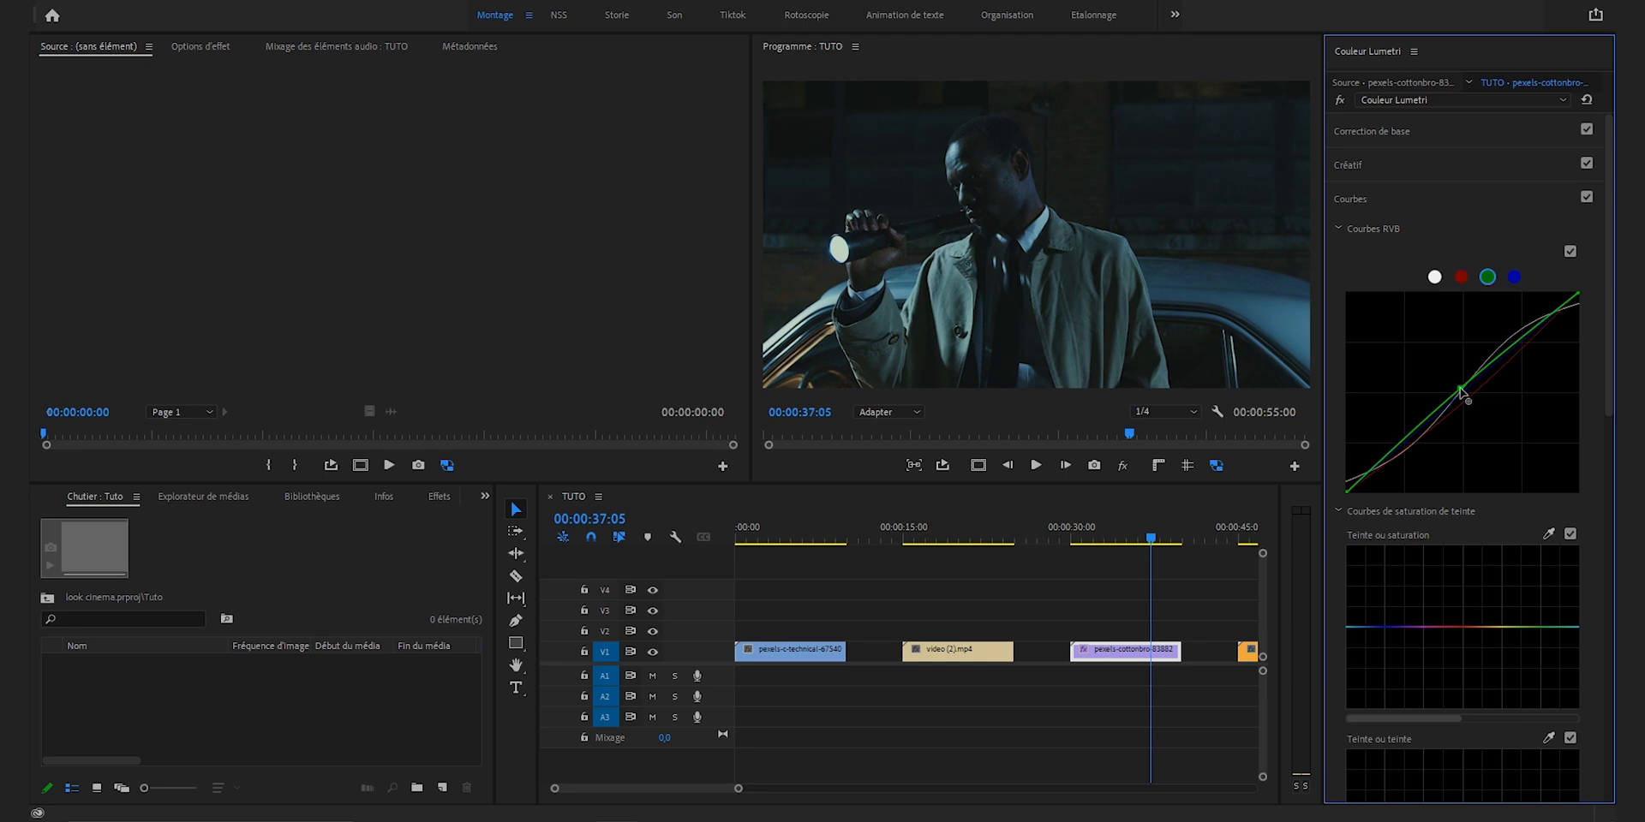
{"action": "left_click", "coordinate": [1516, 278]}
{"action": "left_click_drag", "start_coordinate": [1465, 392], "coordinate": [1463, 379]}
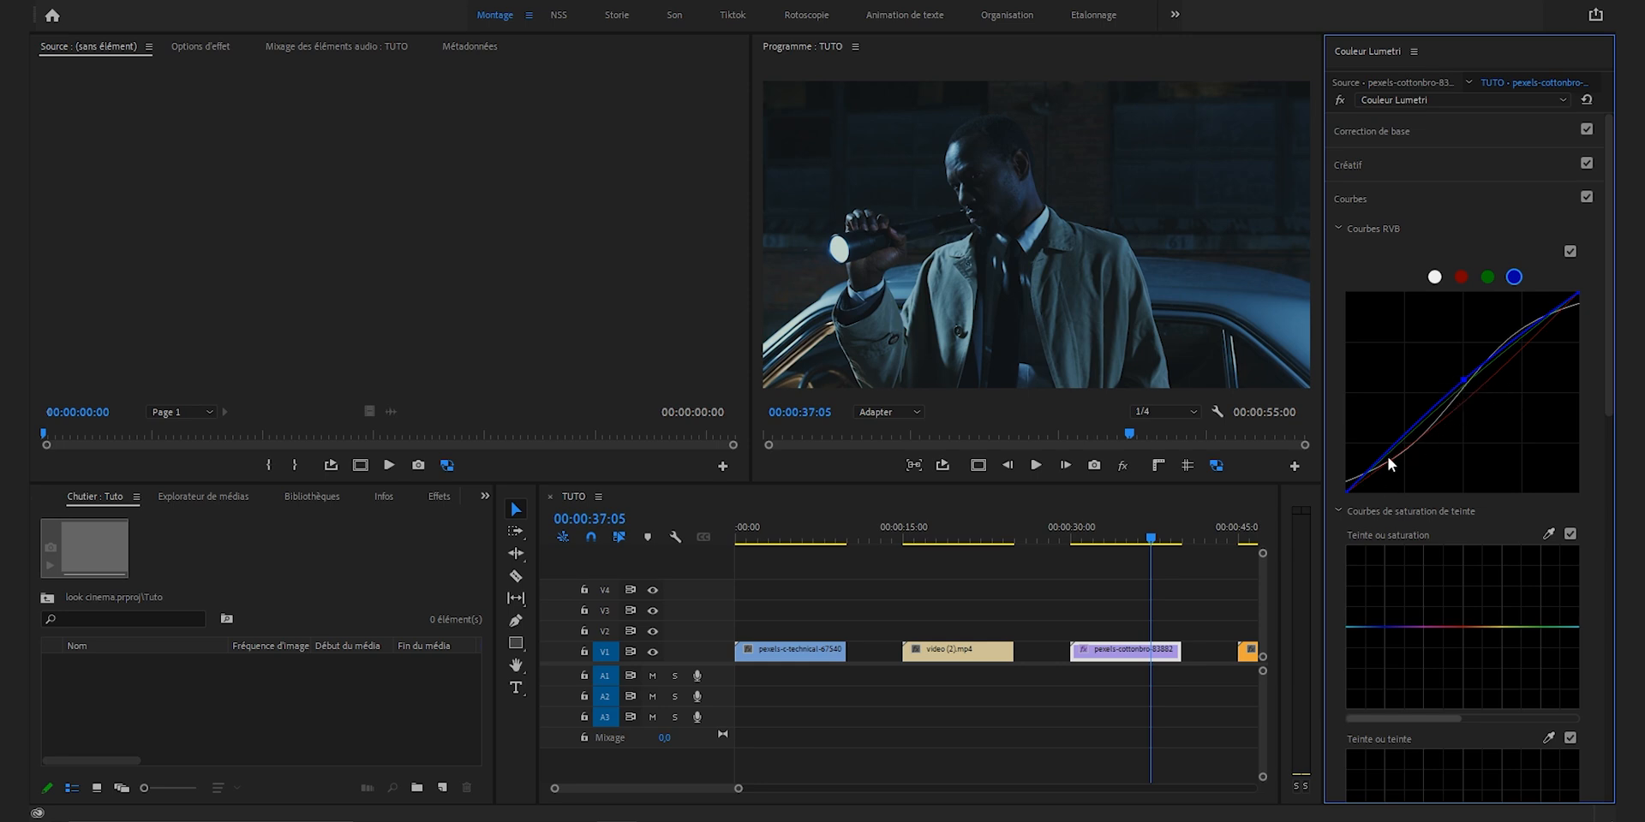
Step: Place the "Activer - Désactiver les effets" control in the program monitor's button bar and compare the clip with and without effects
{"action": "left_click", "coordinate": [1123, 472]}
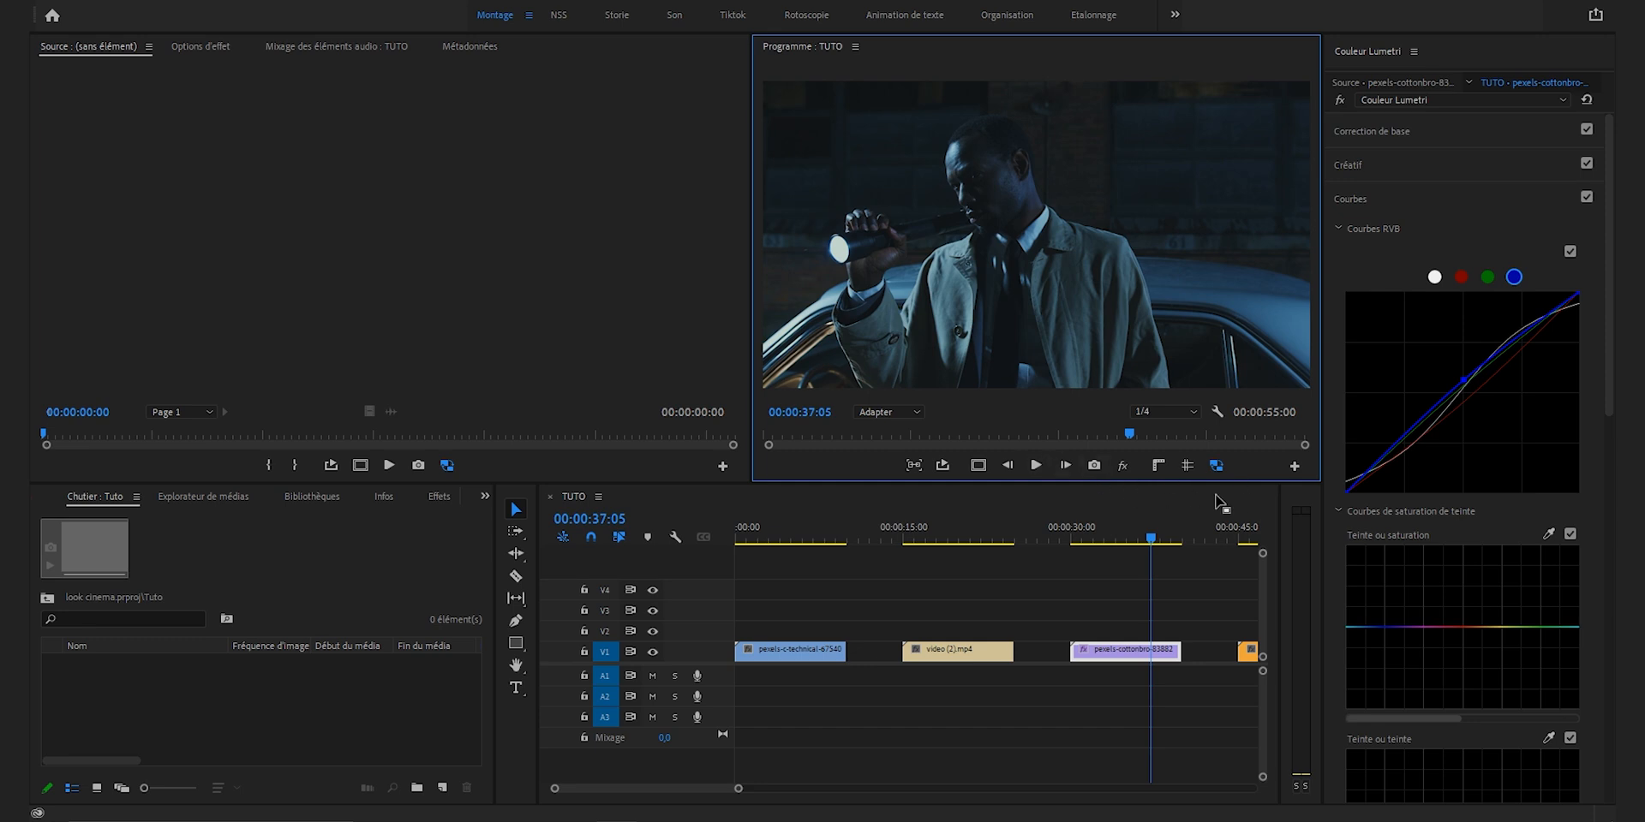
{"action": "left_click", "coordinate": [1295, 466]}
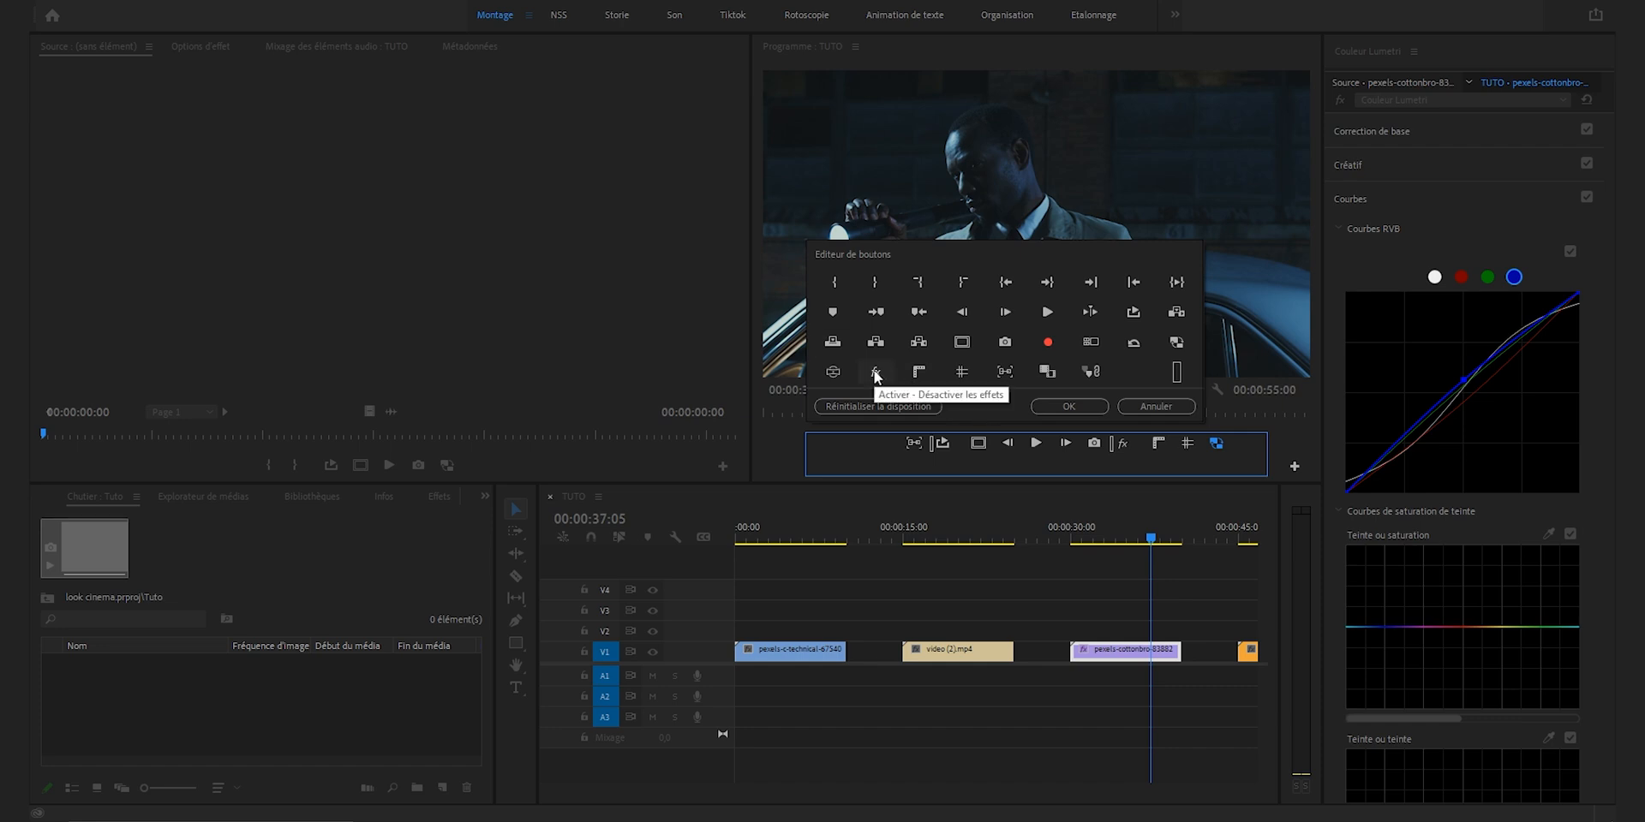
{"action": "left_click_drag", "start_coordinate": [876, 376], "coordinate": [1124, 462]}
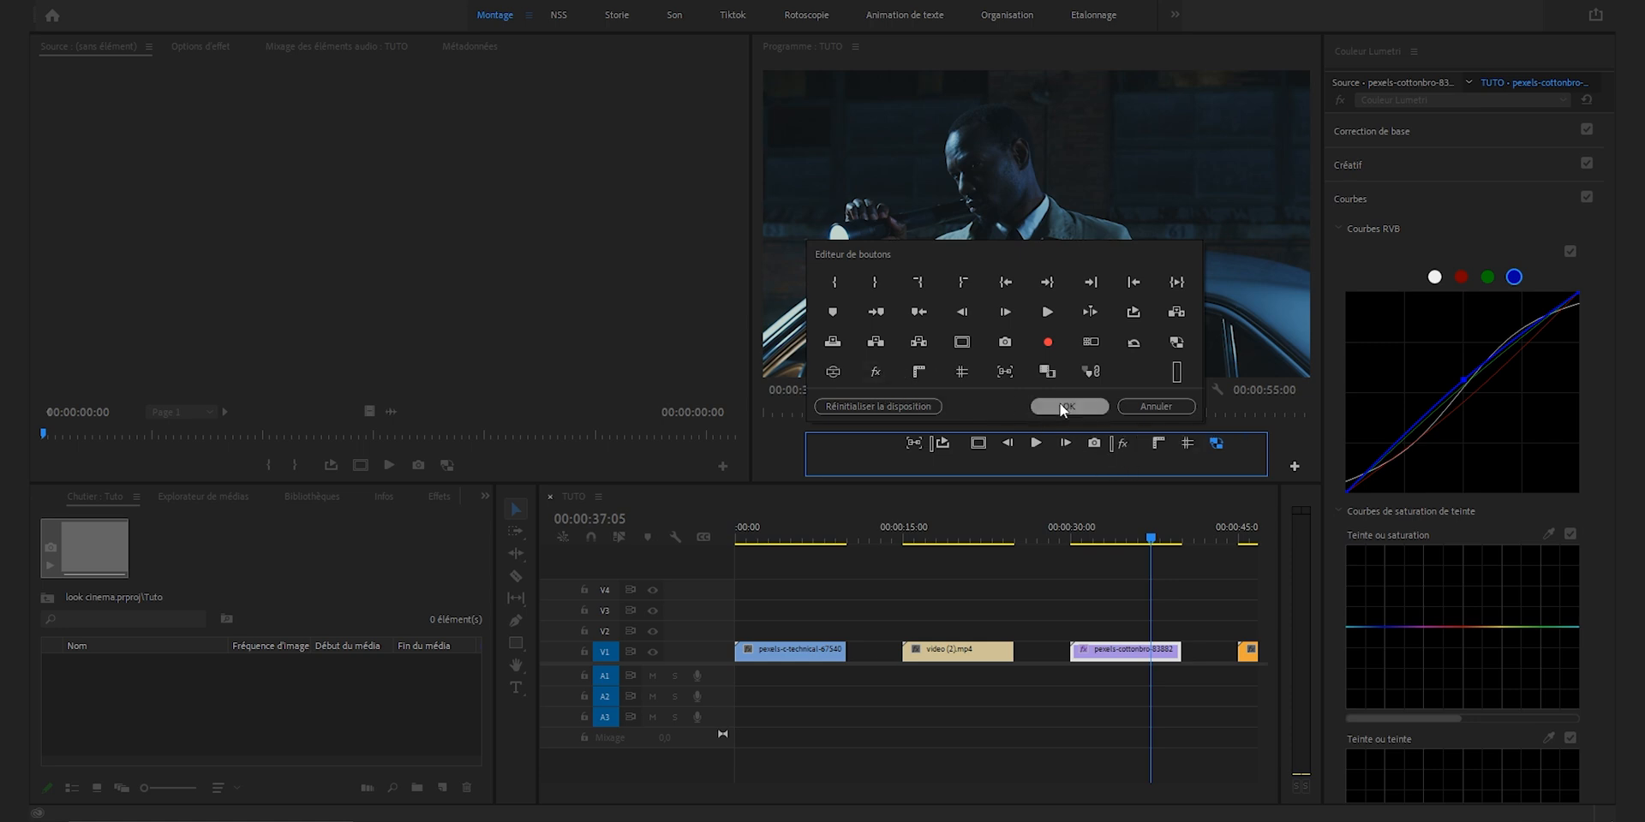
{"action": "left_click", "coordinate": [1066, 404]}
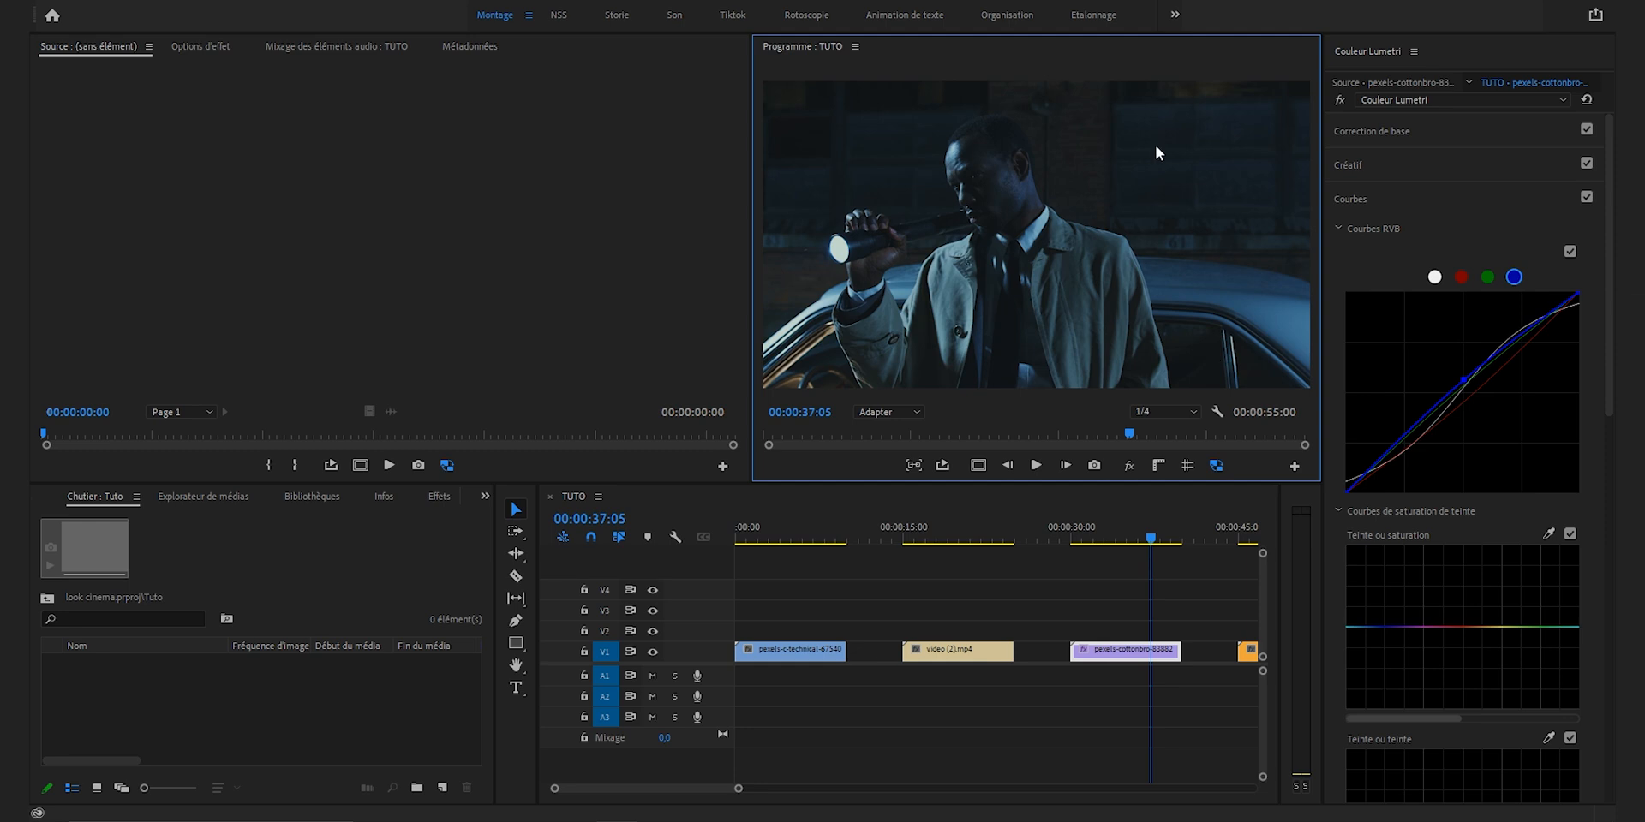
{"action": "left_click", "coordinate": [1128, 467]}
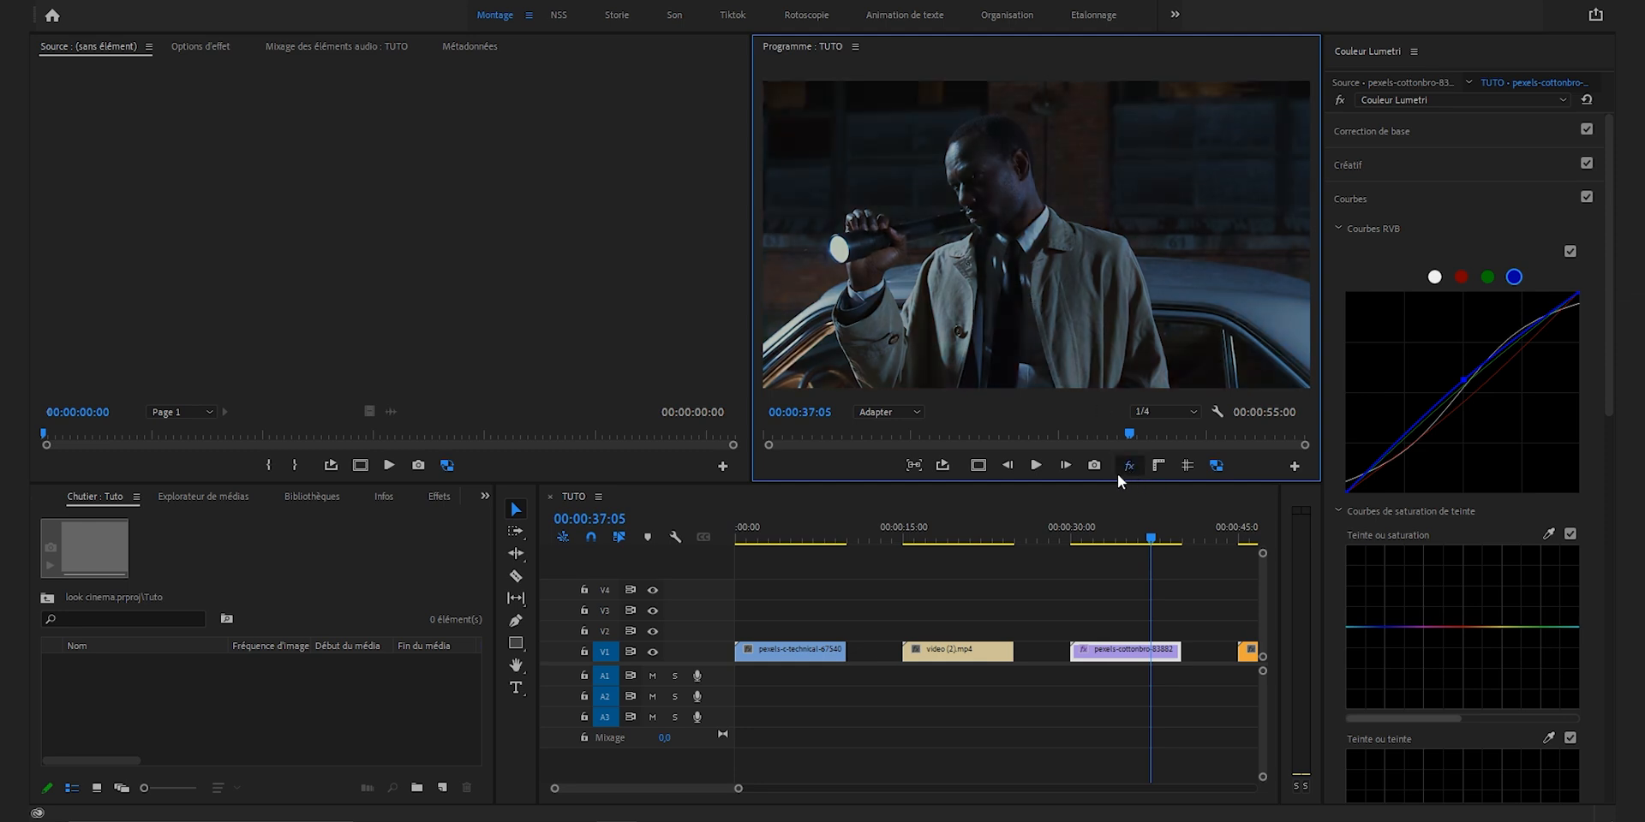
{"action": "left_click", "coordinate": [1131, 467]}
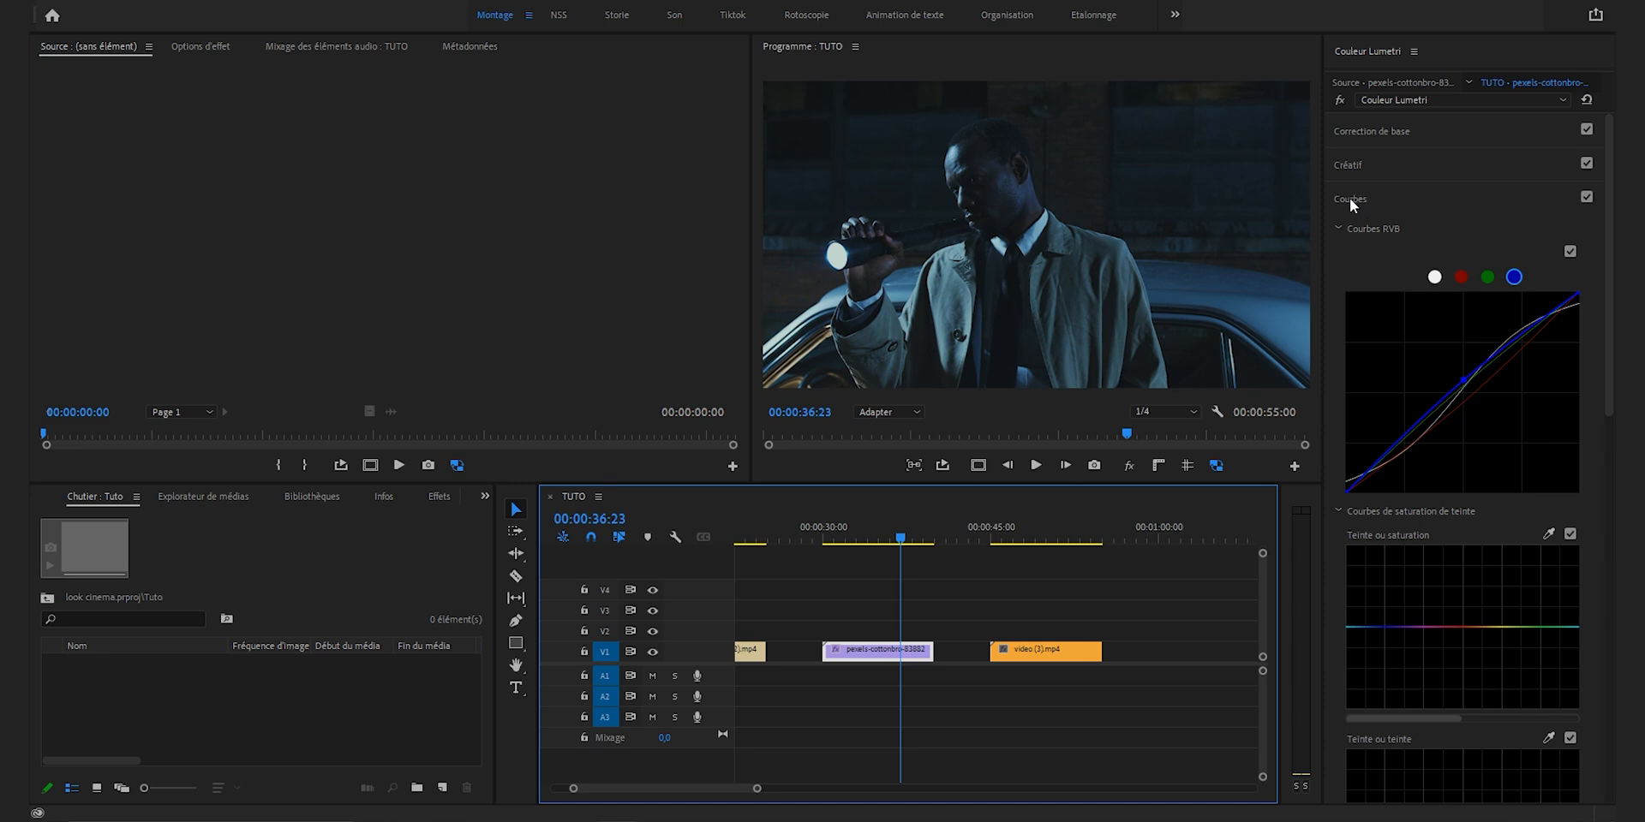
Step: In Basic Correction, set the white balance by sampling the bright flashlight lens in the image
{"action": "left_click", "coordinate": [1349, 197]}
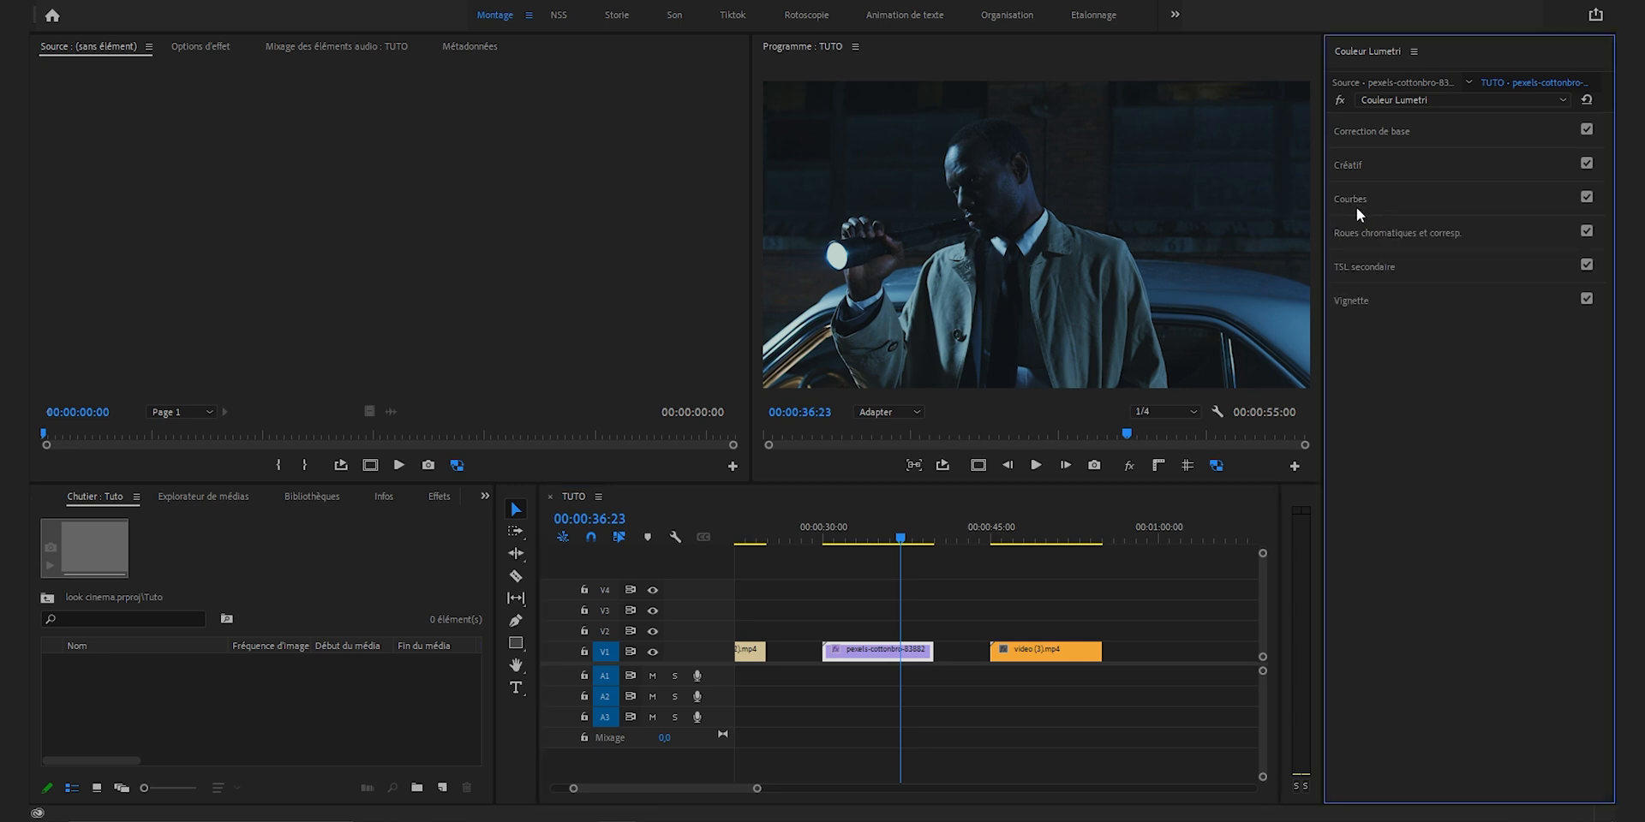
{"action": "left_click", "coordinate": [1378, 131]}
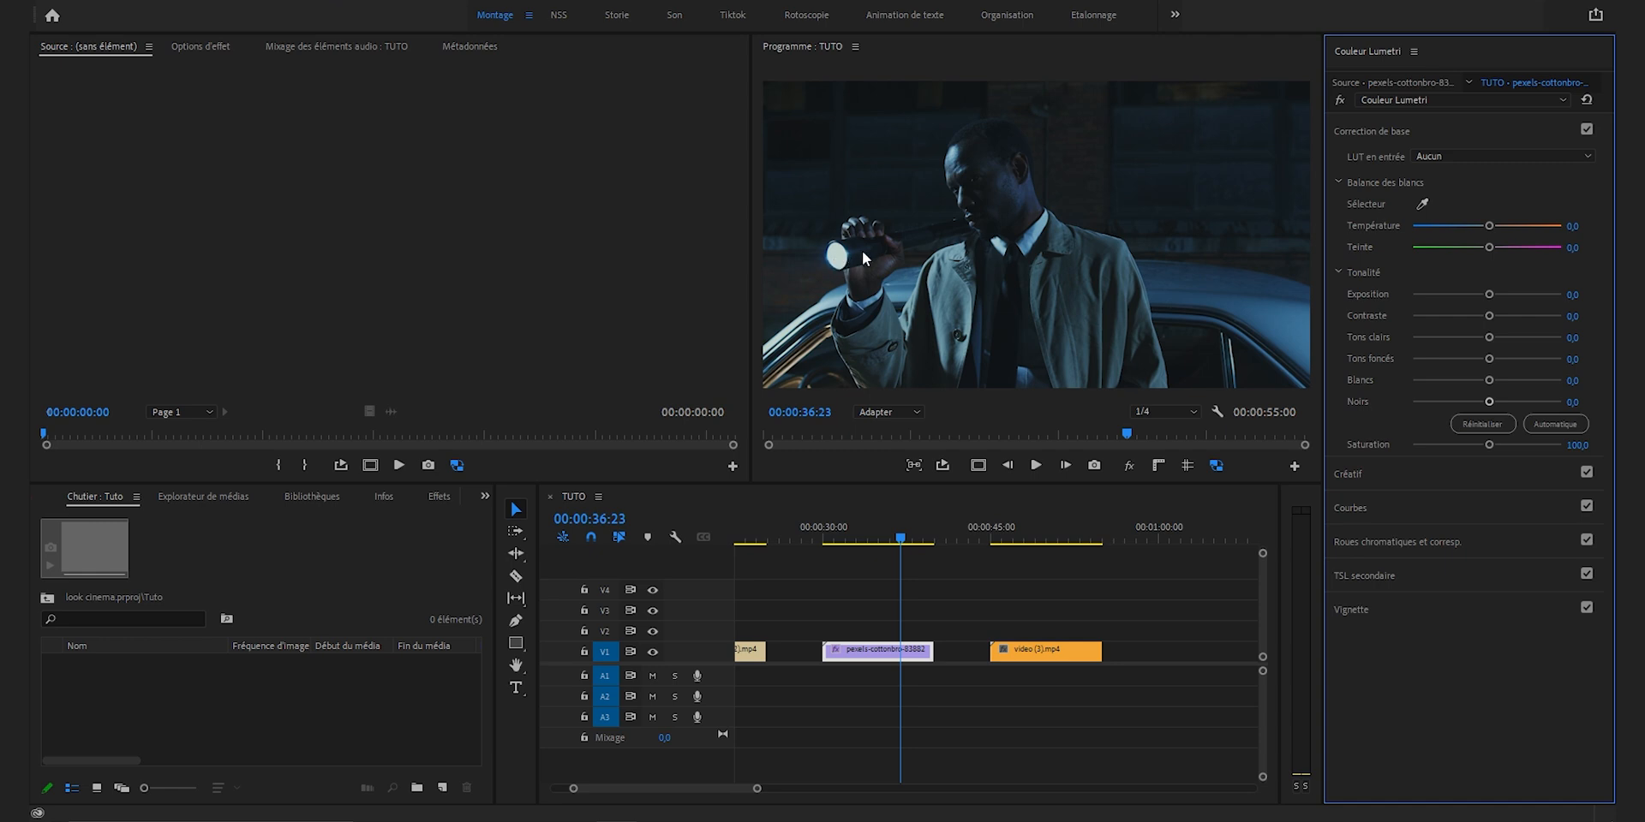
{"action": "left_click", "coordinate": [1423, 206]}
{"action": "left_click", "coordinate": [836, 255]}
Step: Set the blacks to -10.5 and raise the whites slightly, resetting the exposure after a trial change
{"action": "left_click_drag", "start_coordinate": [1488, 400], "coordinate": [1490, 400]}
{"action": "left_click_drag", "start_coordinate": [1484, 403], "coordinate": [1477, 404]}
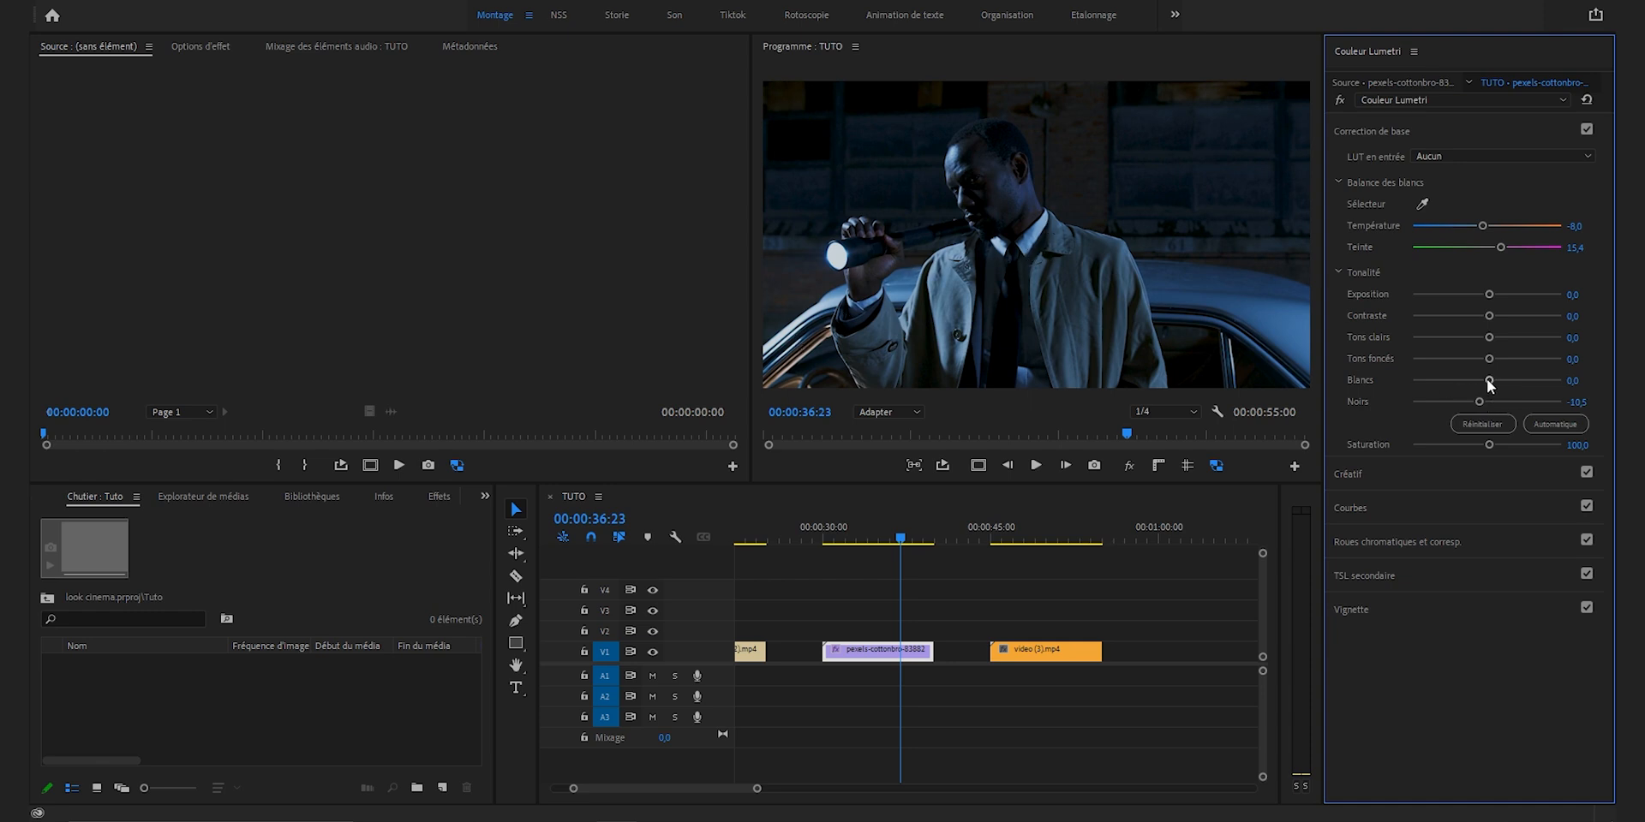
{"action": "left_click_drag", "start_coordinate": [1488, 379], "coordinate": [1494, 379]}
{"action": "mouse_move", "coordinate": [1489, 294]}
{"action": "left_mouse_down"}
{"action": "mouse_move", "coordinate": [1504, 294]}
{"action": "mouse_move", "coordinate": [1478, 296]}
{"action": "mouse_move", "coordinate": [1482, 315]}
{"action": "mouse_move", "coordinate": [1515, 313]}
{"action": "mouse_move", "coordinate": [1477, 313]}
{"action": "left_mouse_up"}
{"action": "double_click", "coordinate": [1478, 294]}
Step: Shift the white balance toward a warmer temperature and greener tint, and set the saturation to 110
{"action": "left_click_drag", "start_coordinate": [1482, 224], "coordinate": [1502, 225]}
{"action": "left_click_drag", "start_coordinate": [1503, 250], "coordinate": [1483, 252]}
{"action": "left_click_drag", "start_coordinate": [1488, 447], "coordinate": [1451, 447]}
{"action": "key", "text": "ctrl+z"}
{"action": "type", "text": "110"}
{"action": "key", "text": "Return"}
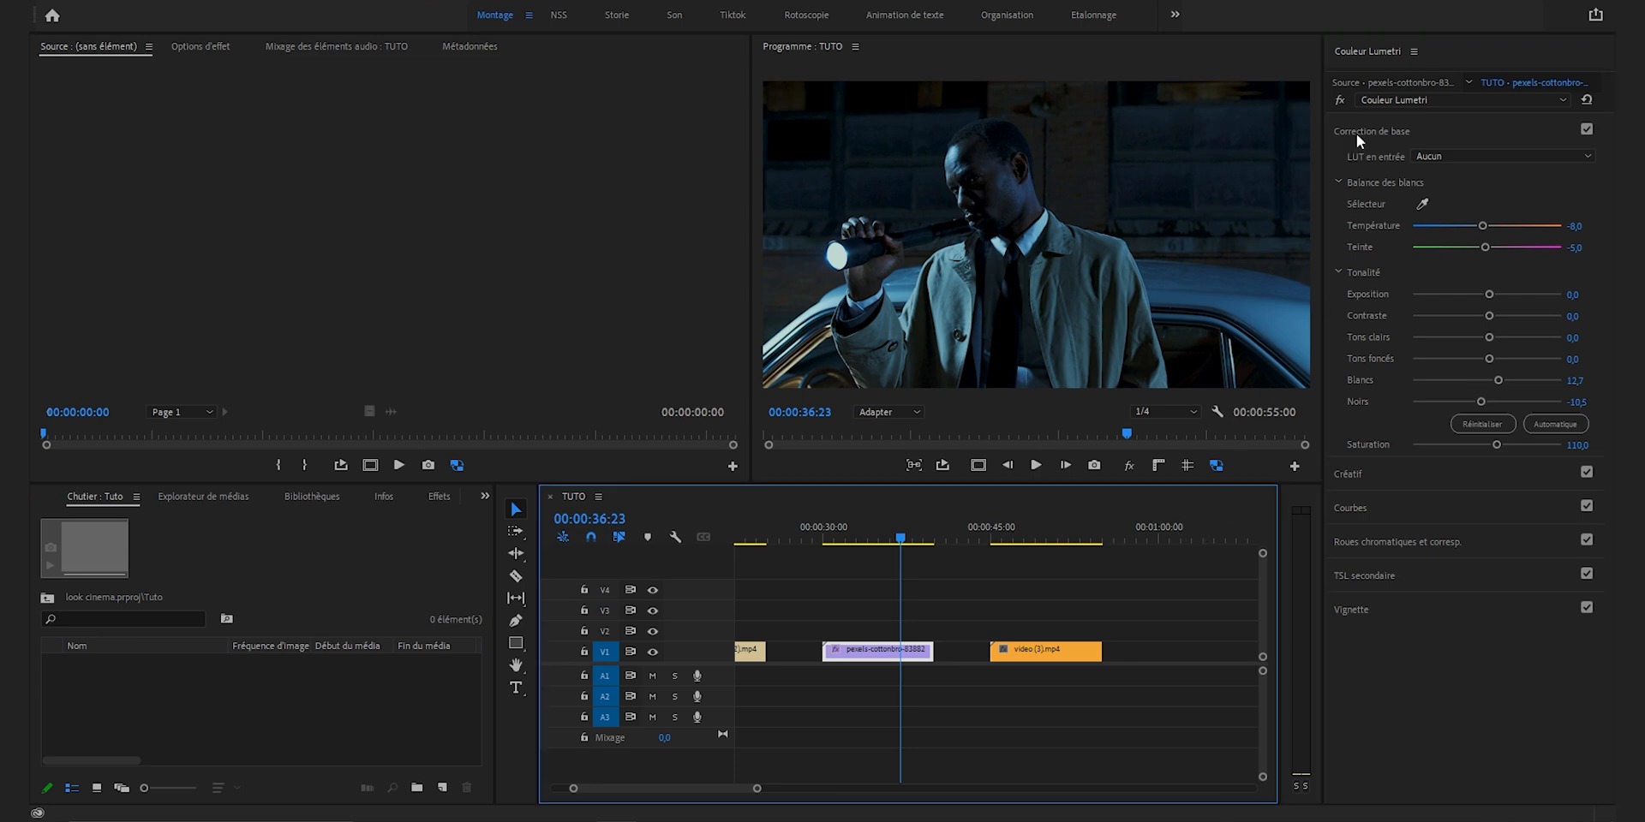
{"action": "left_click", "coordinate": [1356, 135]}
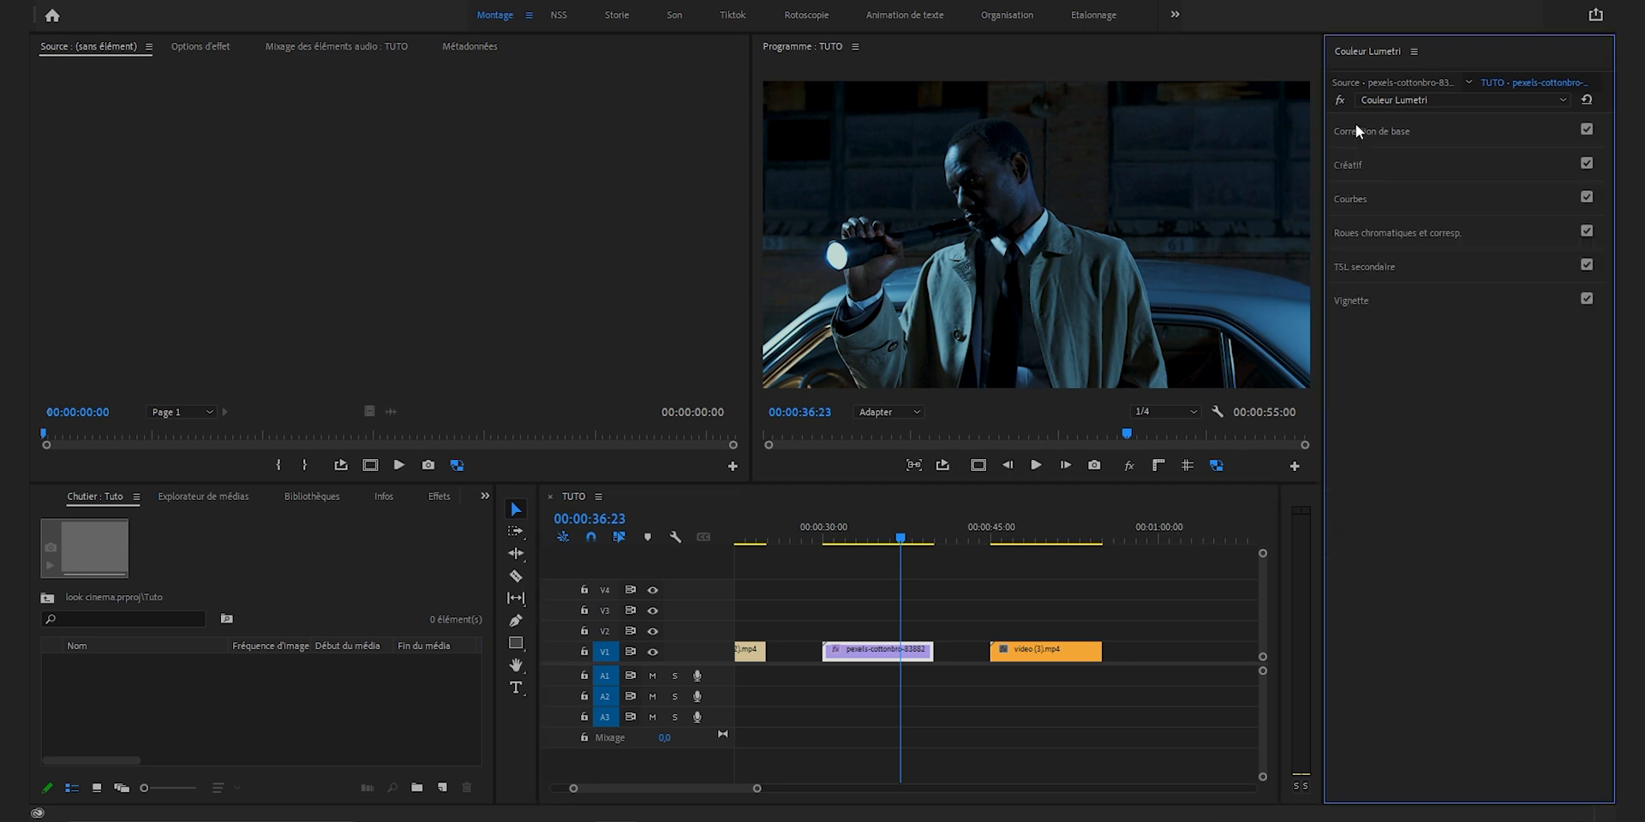
Step: Adjust the shadow, midtone and highlight colour wheels slightly to give the image a teal tone
{"action": "left_click", "coordinate": [1375, 238]}
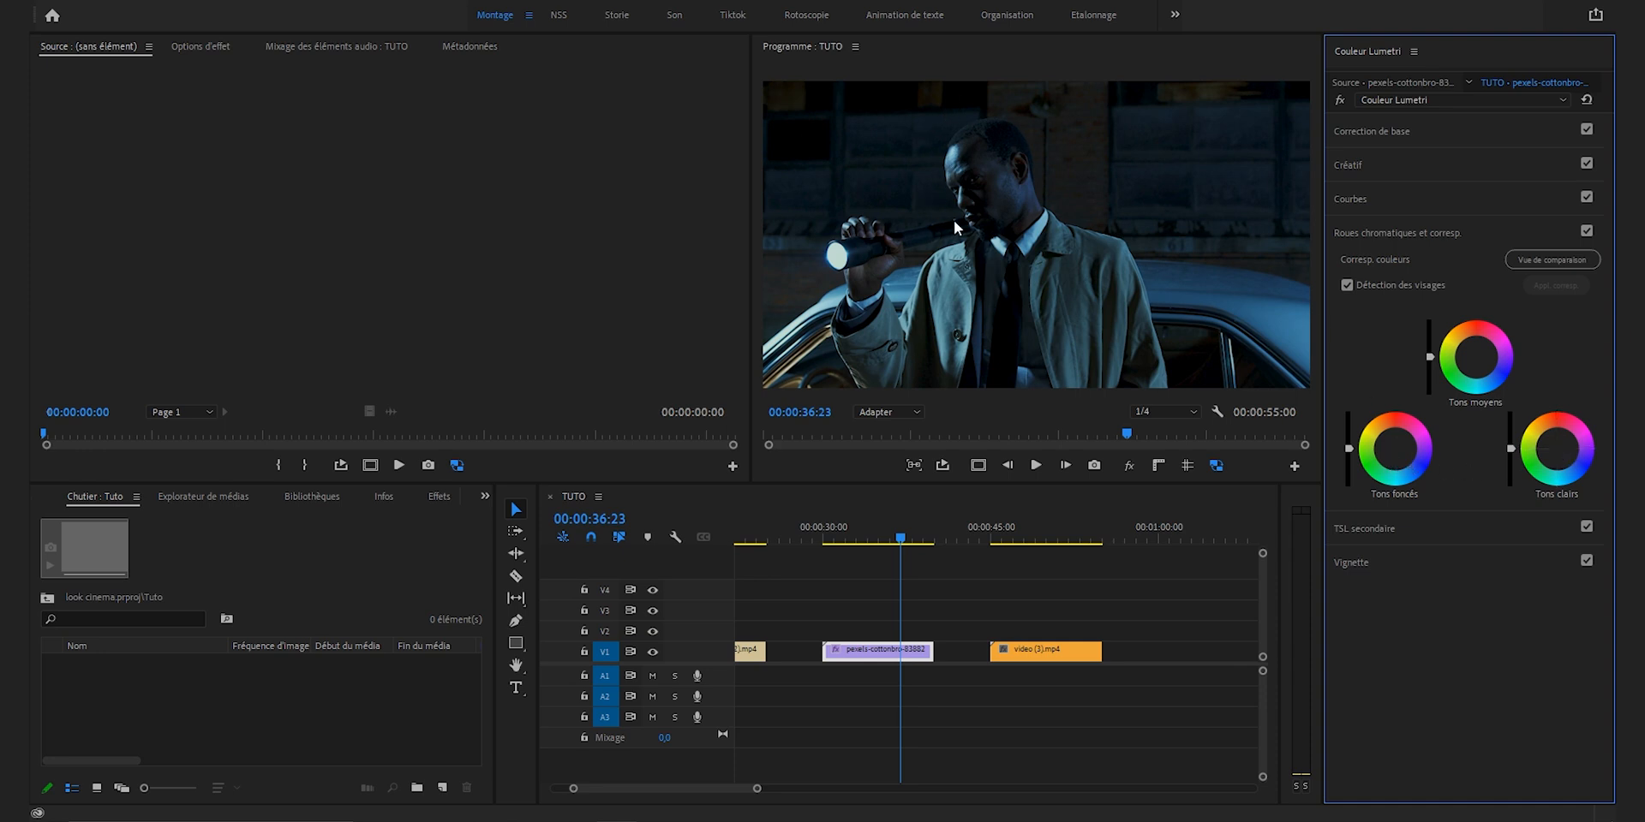
{"action": "left_click_drag", "start_coordinate": [1396, 452], "coordinate": [1395, 449]}
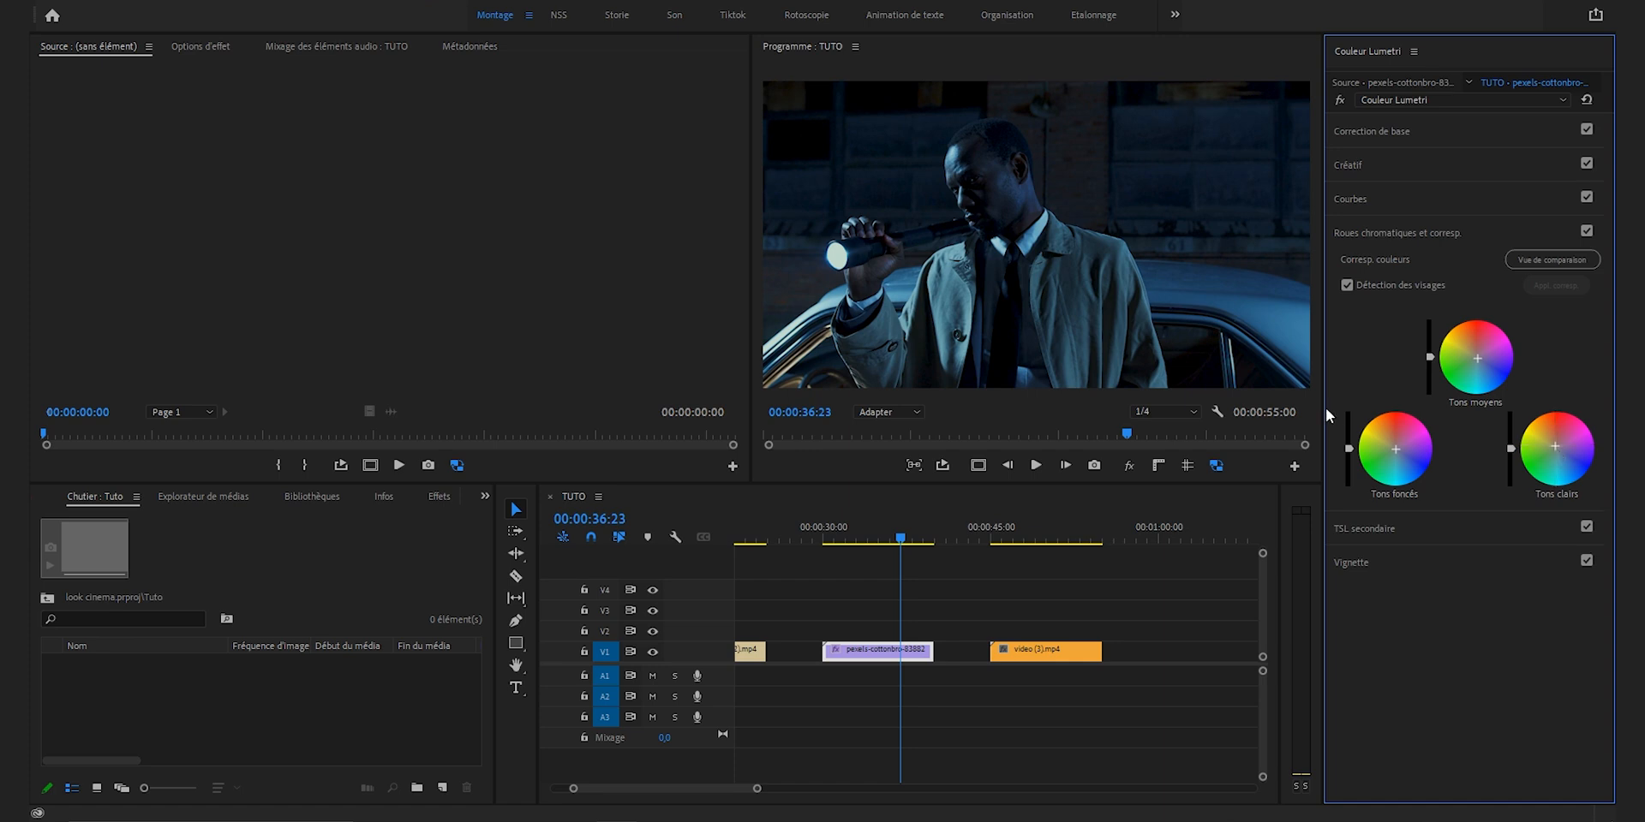
{"action": "left_click_drag", "start_coordinate": [1348, 449], "coordinate": [1349, 449]}
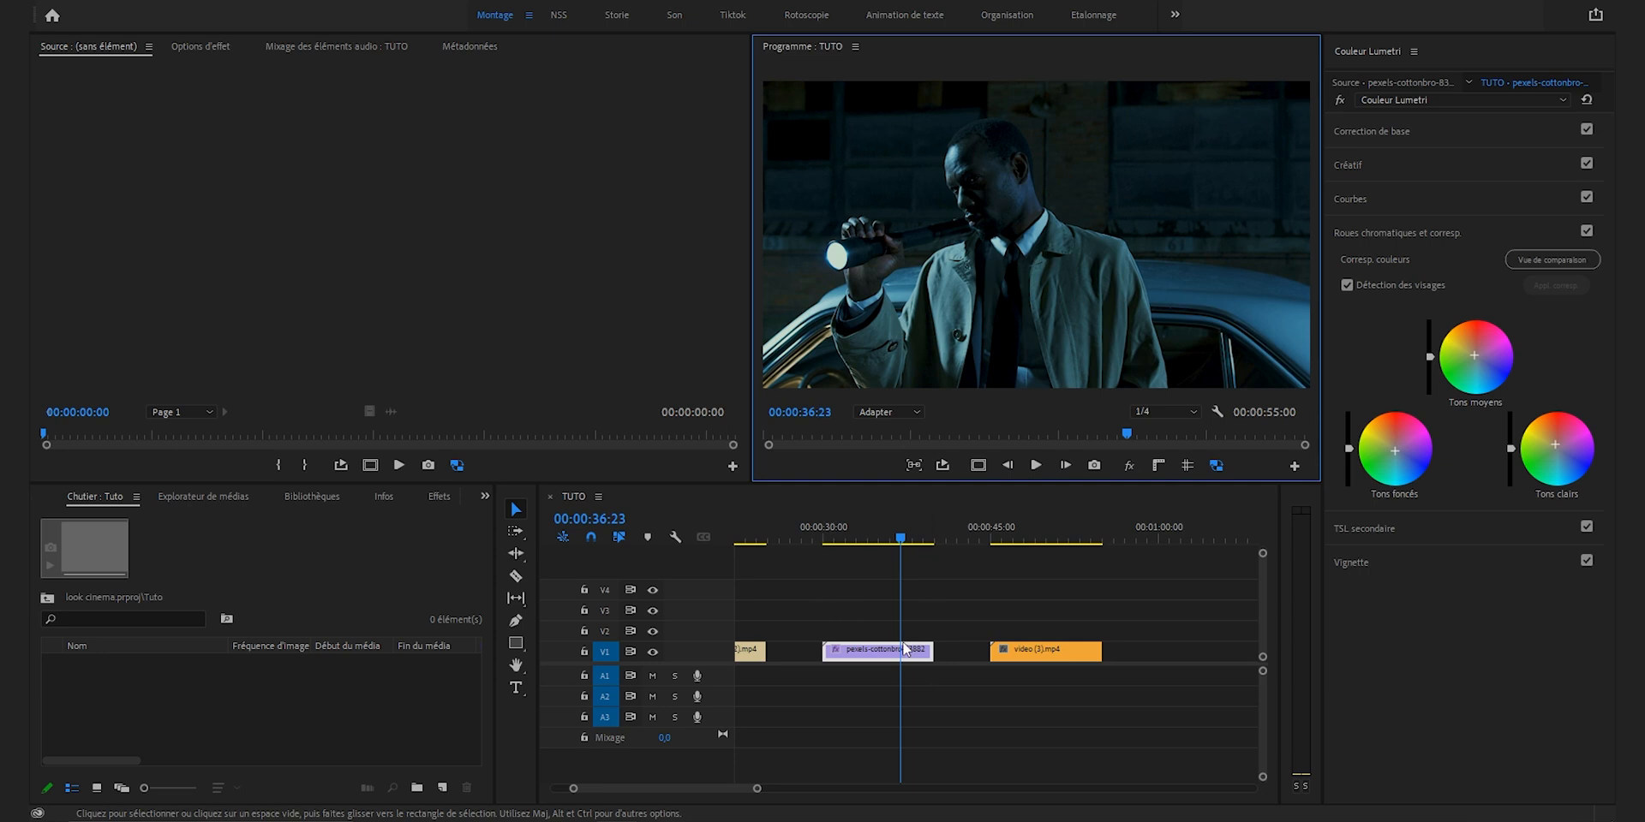
Step: Duplicate the flashlight clip onto track V2 directly above the original and apply the Noir & blanc video effect to the copy
{"action": "left_click_drag", "start_coordinate": [877, 657], "coordinate": [874, 631]}
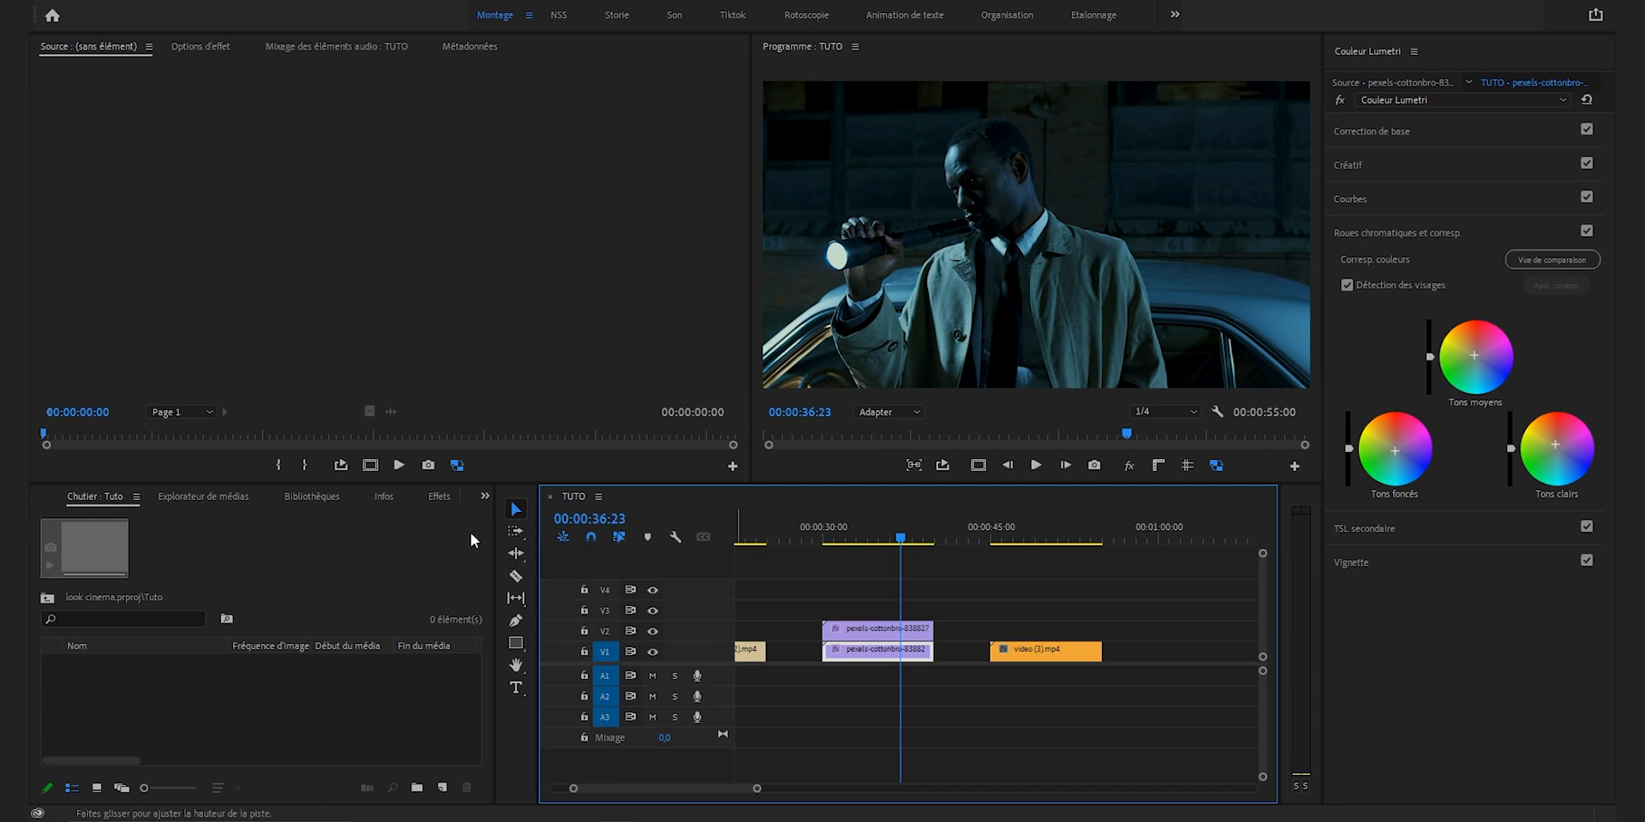
{"action": "left_click", "coordinate": [439, 497]}
{"action": "left_click", "coordinate": [185, 513]}
{"action": "type", "text": "noir"}
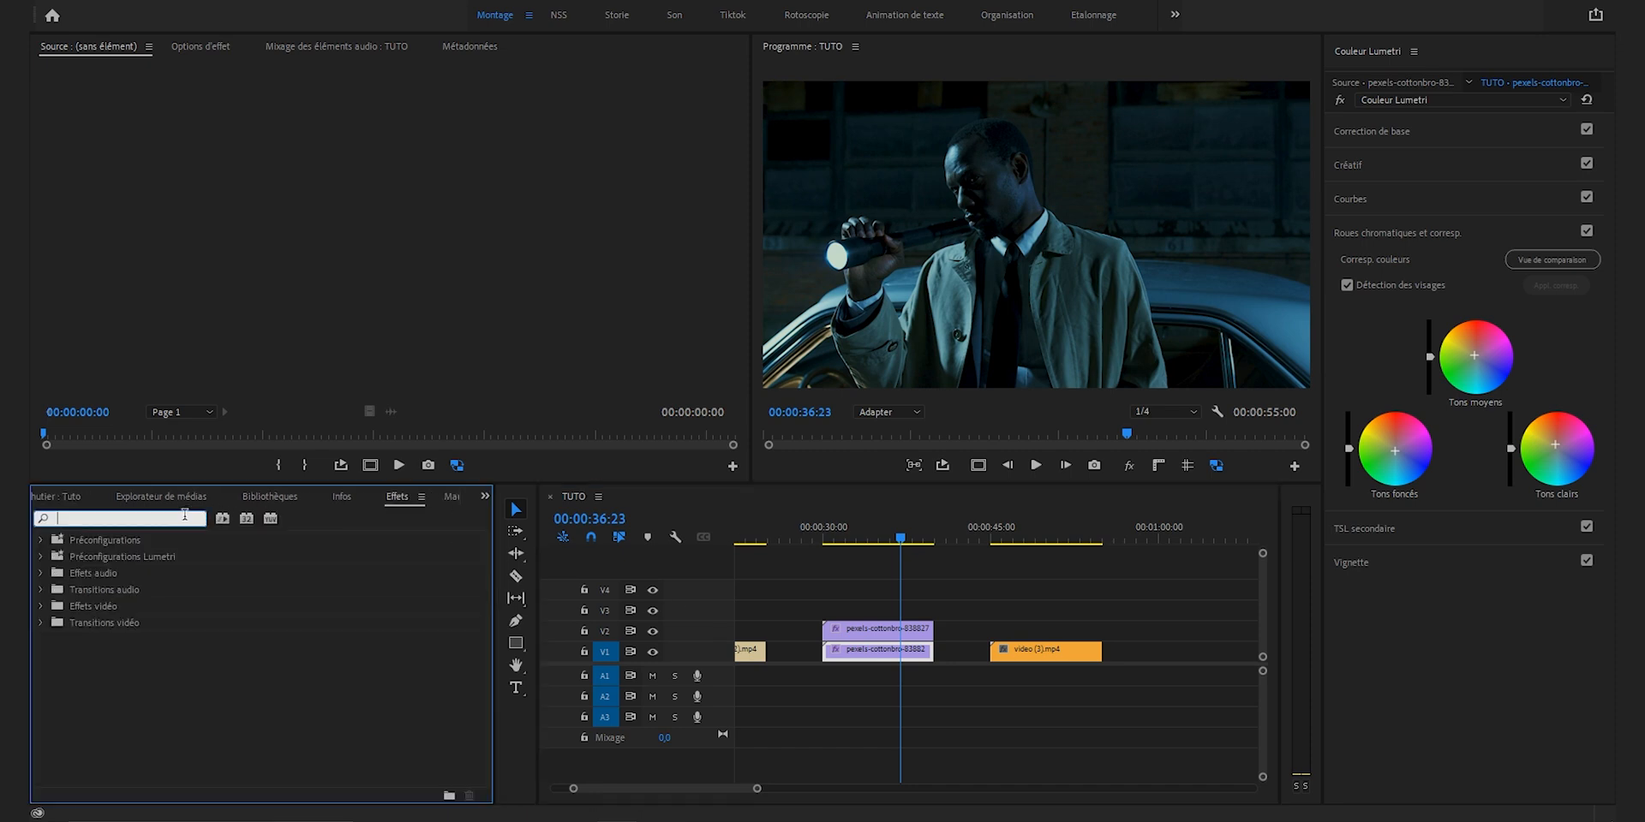
{"action": "left_click_drag", "start_coordinate": [479, 553], "coordinate": [490, 734]}
{"action": "left_click_drag", "start_coordinate": [104, 730], "coordinate": [845, 631]}
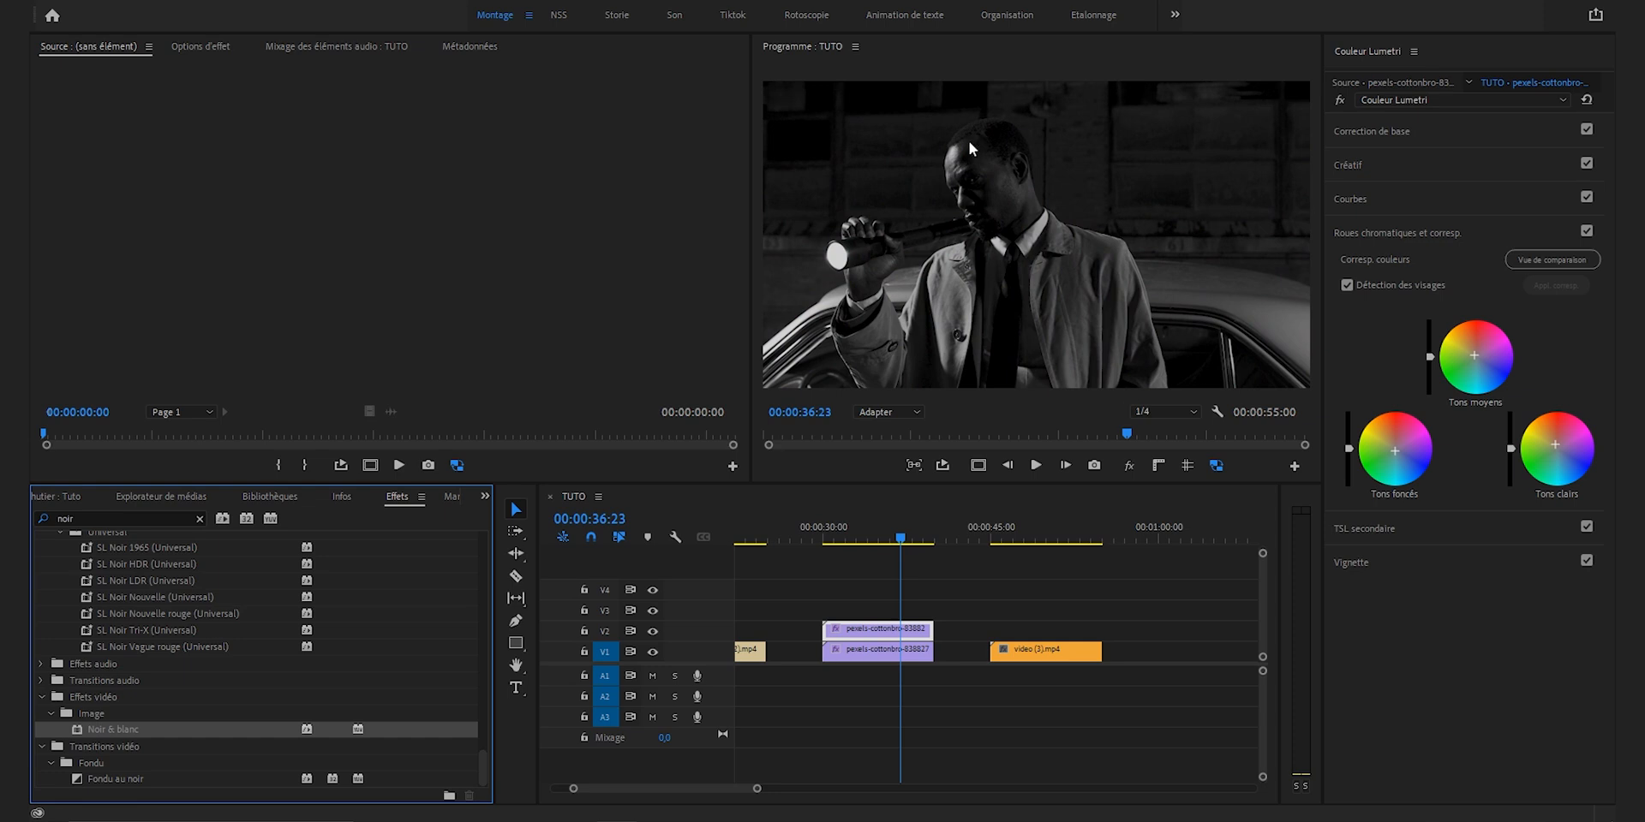
Step: Set the black-and-white copy's blend mode to Incruster and its opacity to 25 %
{"action": "left_click", "coordinate": [202, 47]}
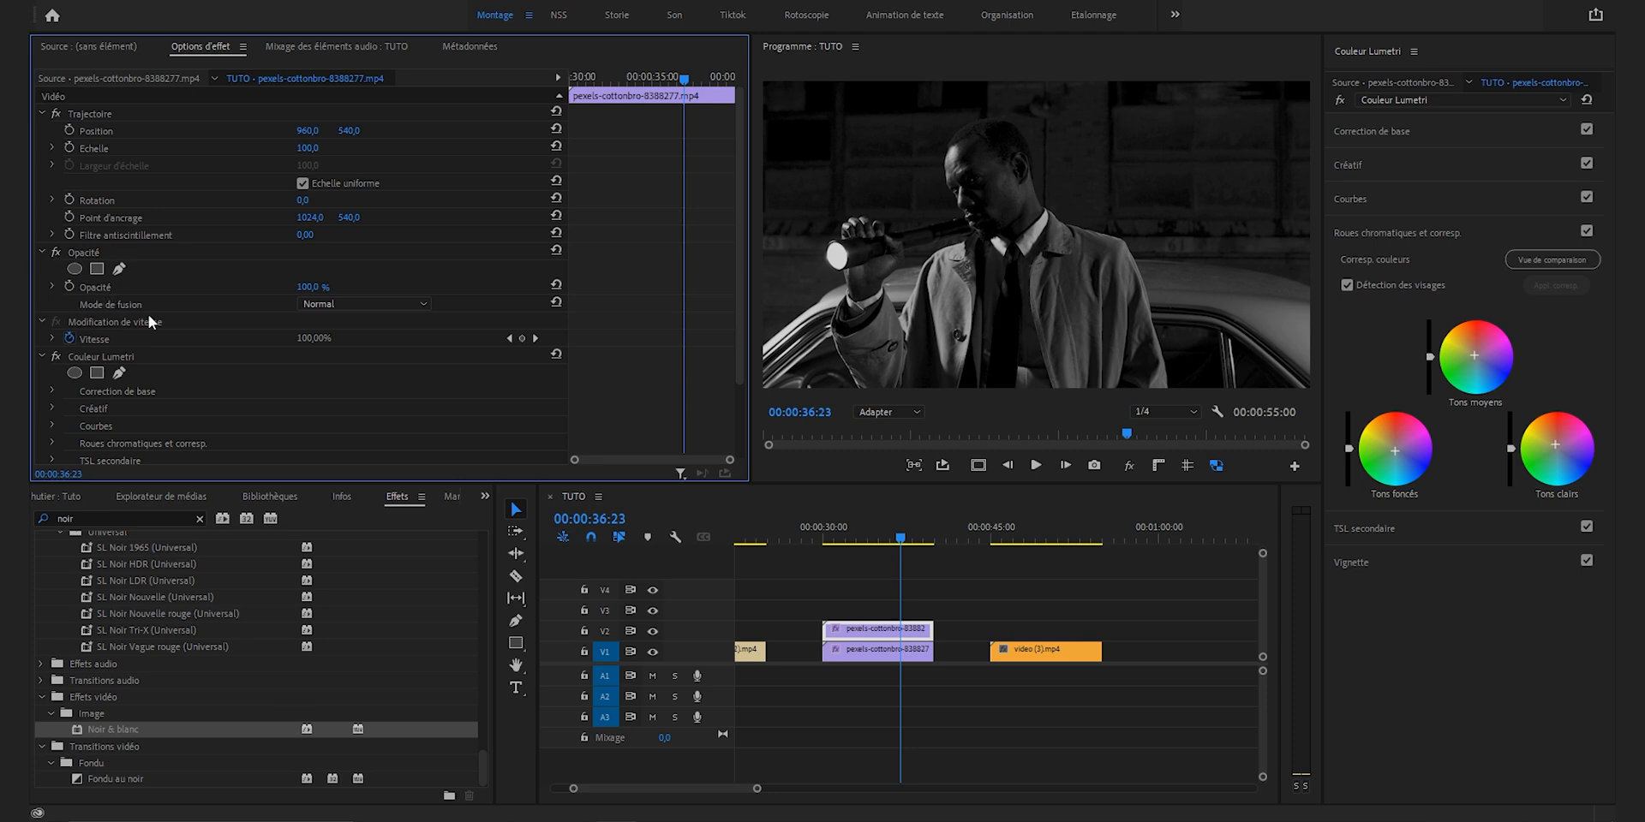
{"action": "left_click", "coordinate": [344, 303]}
{"action": "left_click", "coordinate": [394, 549]}
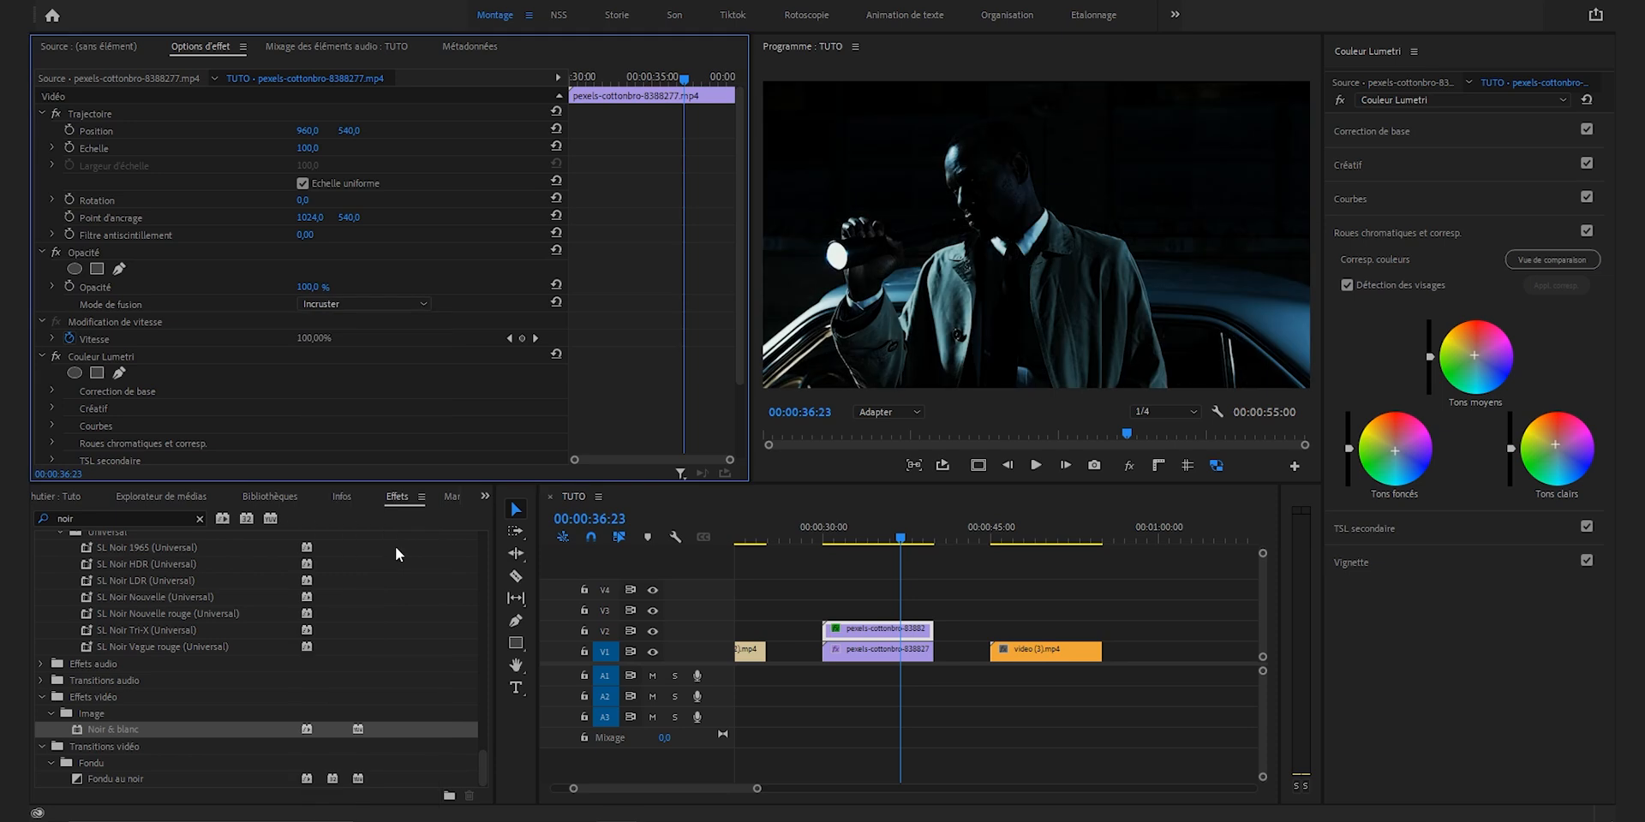
{"action": "left_click", "coordinate": [319, 286]}
{"action": "type", "text": "0"}
{"action": "key", "text": "Return"}
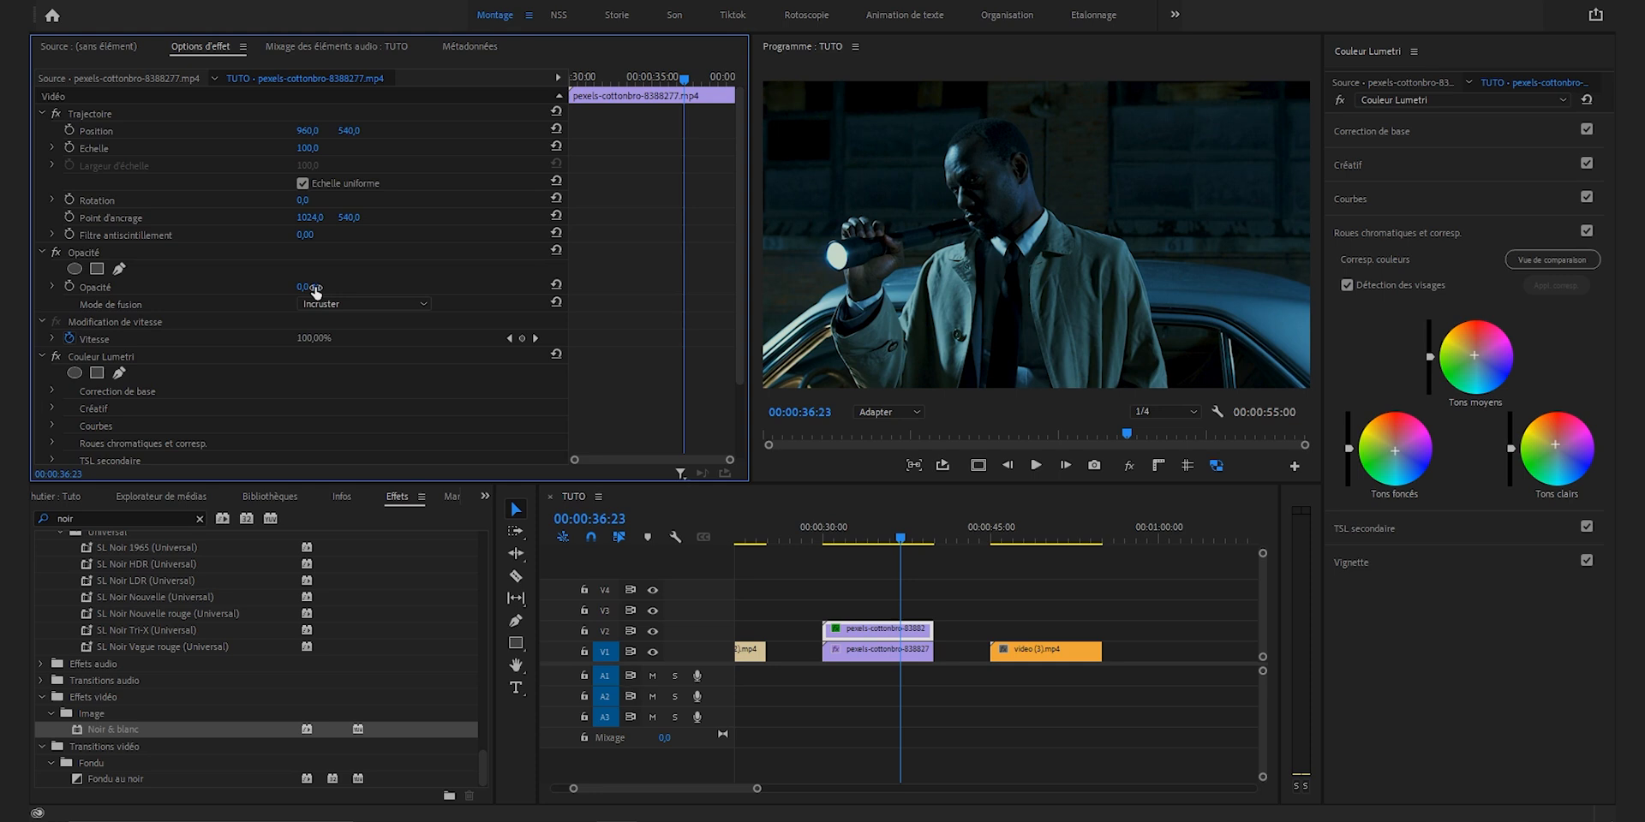
{"action": "left_click", "coordinate": [319, 287]}
{"action": "type", "text": "25"}
{"action": "key", "text": "Return"}
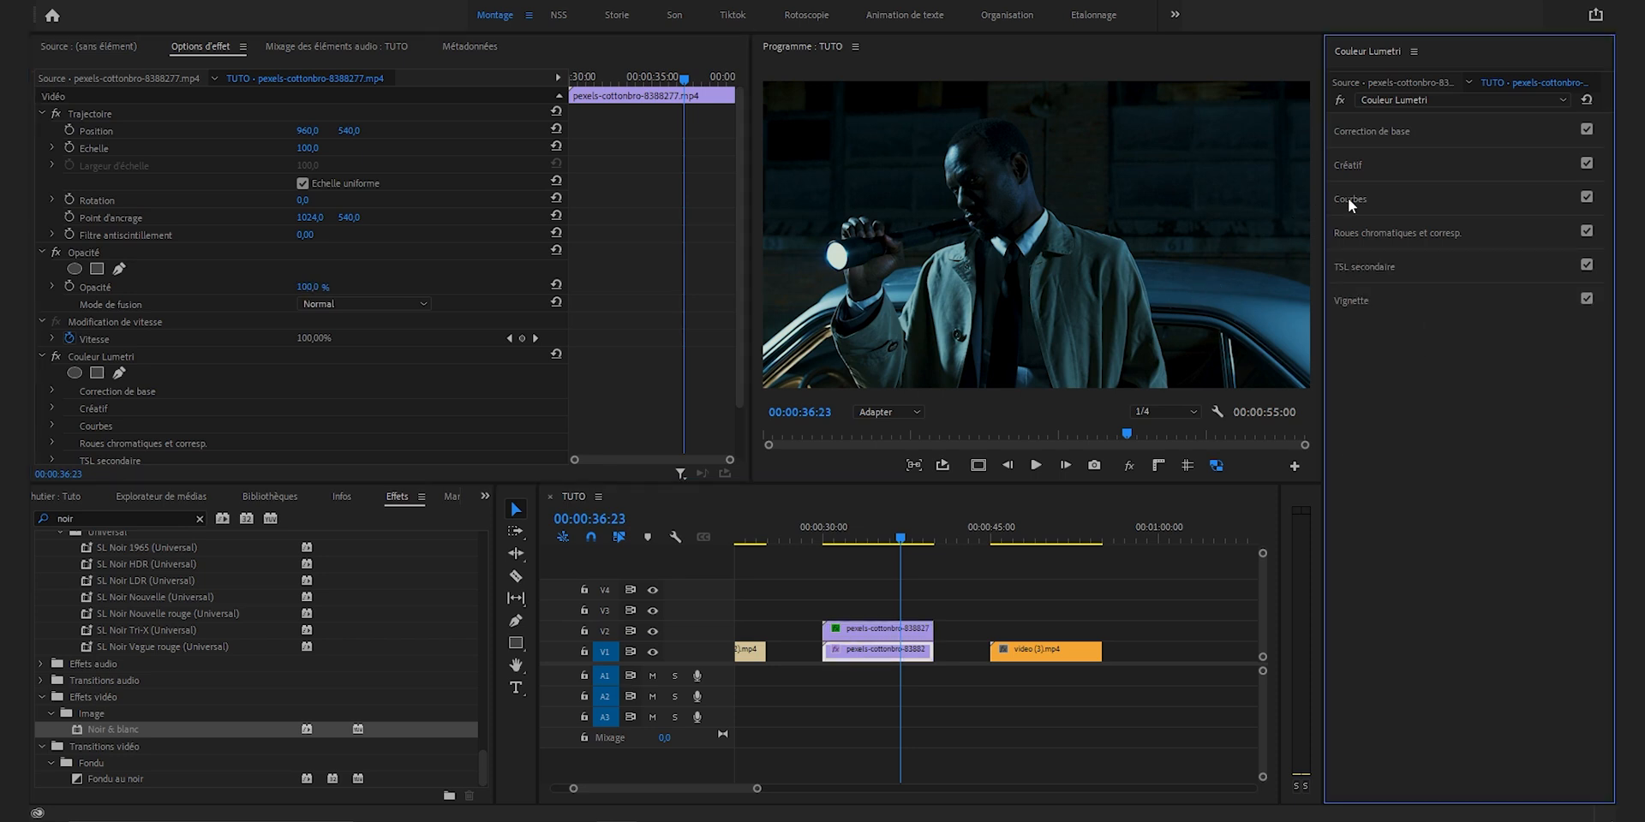
Step: Raise the shadow point of the V1 flashlight clip's RGB curve slightly and turn track V2's visibility back on
{"action": "left_click", "coordinate": [1348, 197]}
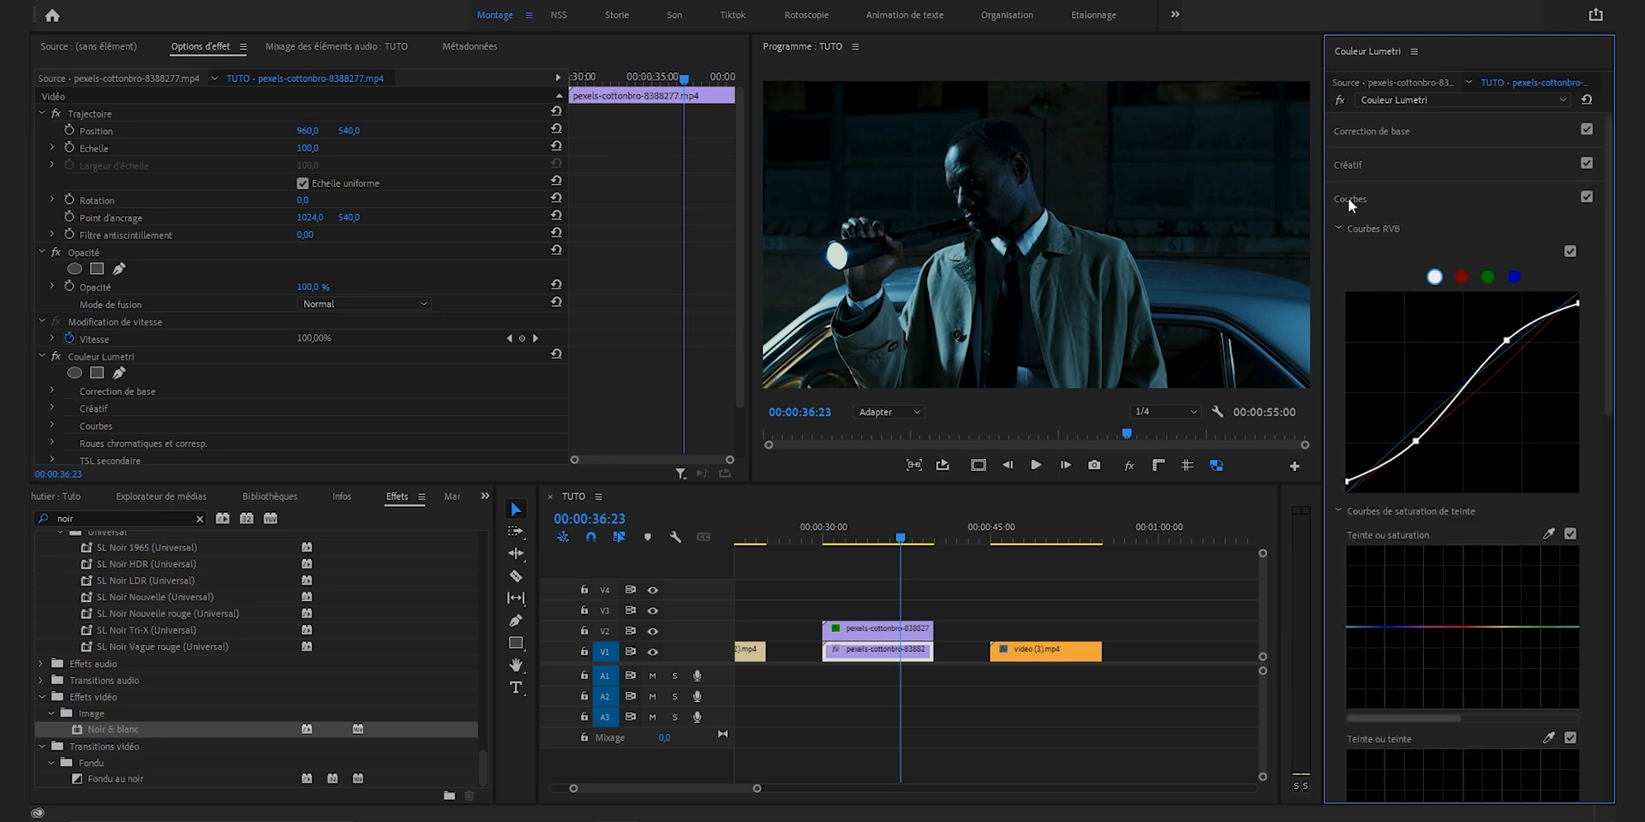
{"action": "left_click_drag", "start_coordinate": [1415, 443], "coordinate": [1413, 441]}
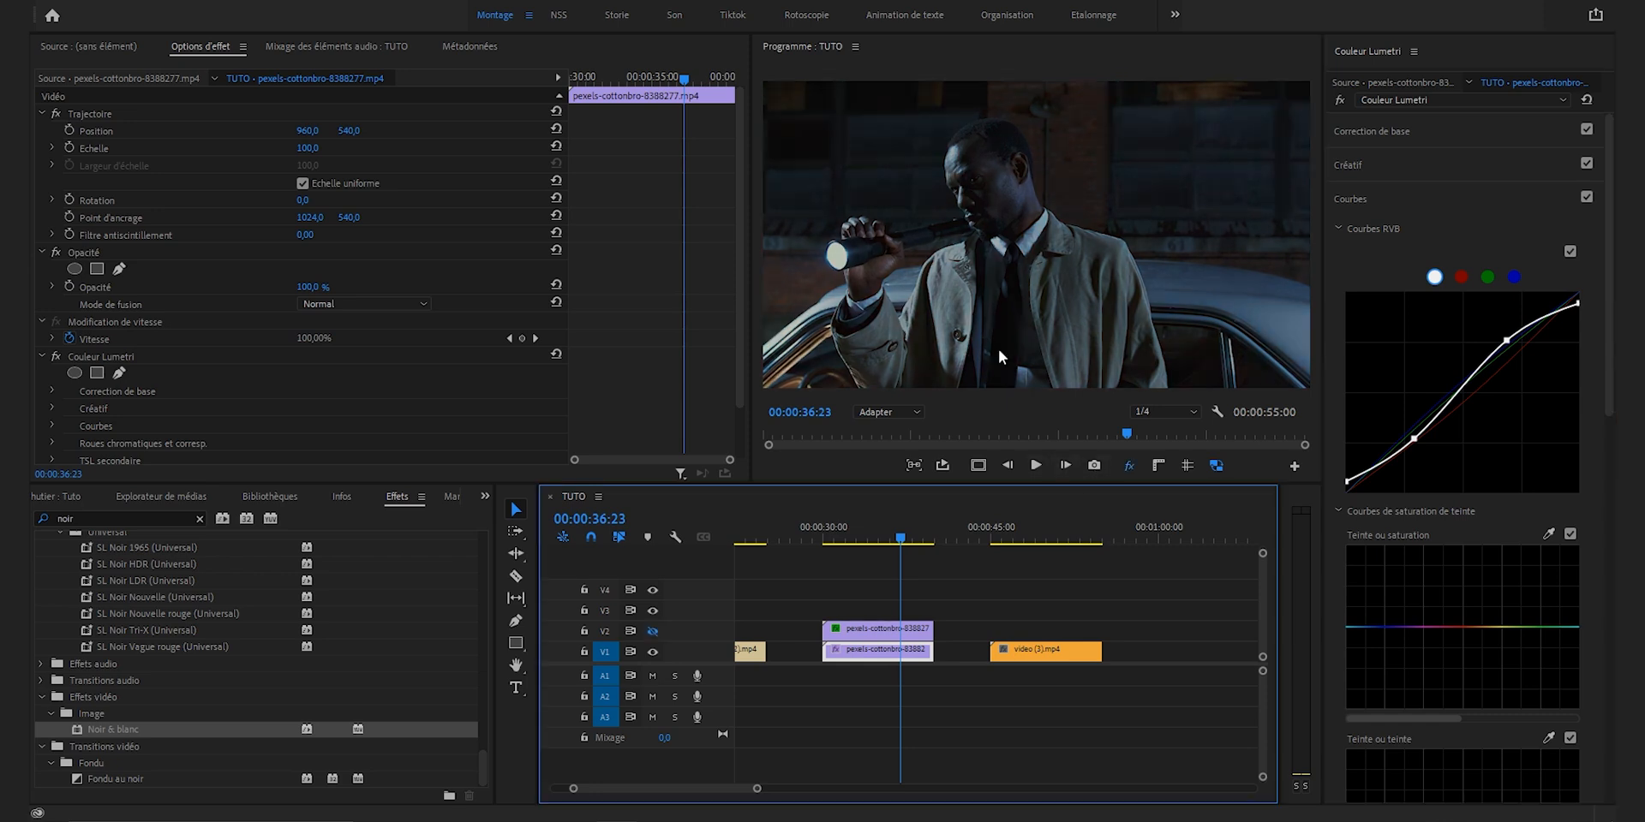
{"action": "left_click", "coordinate": [652, 631]}
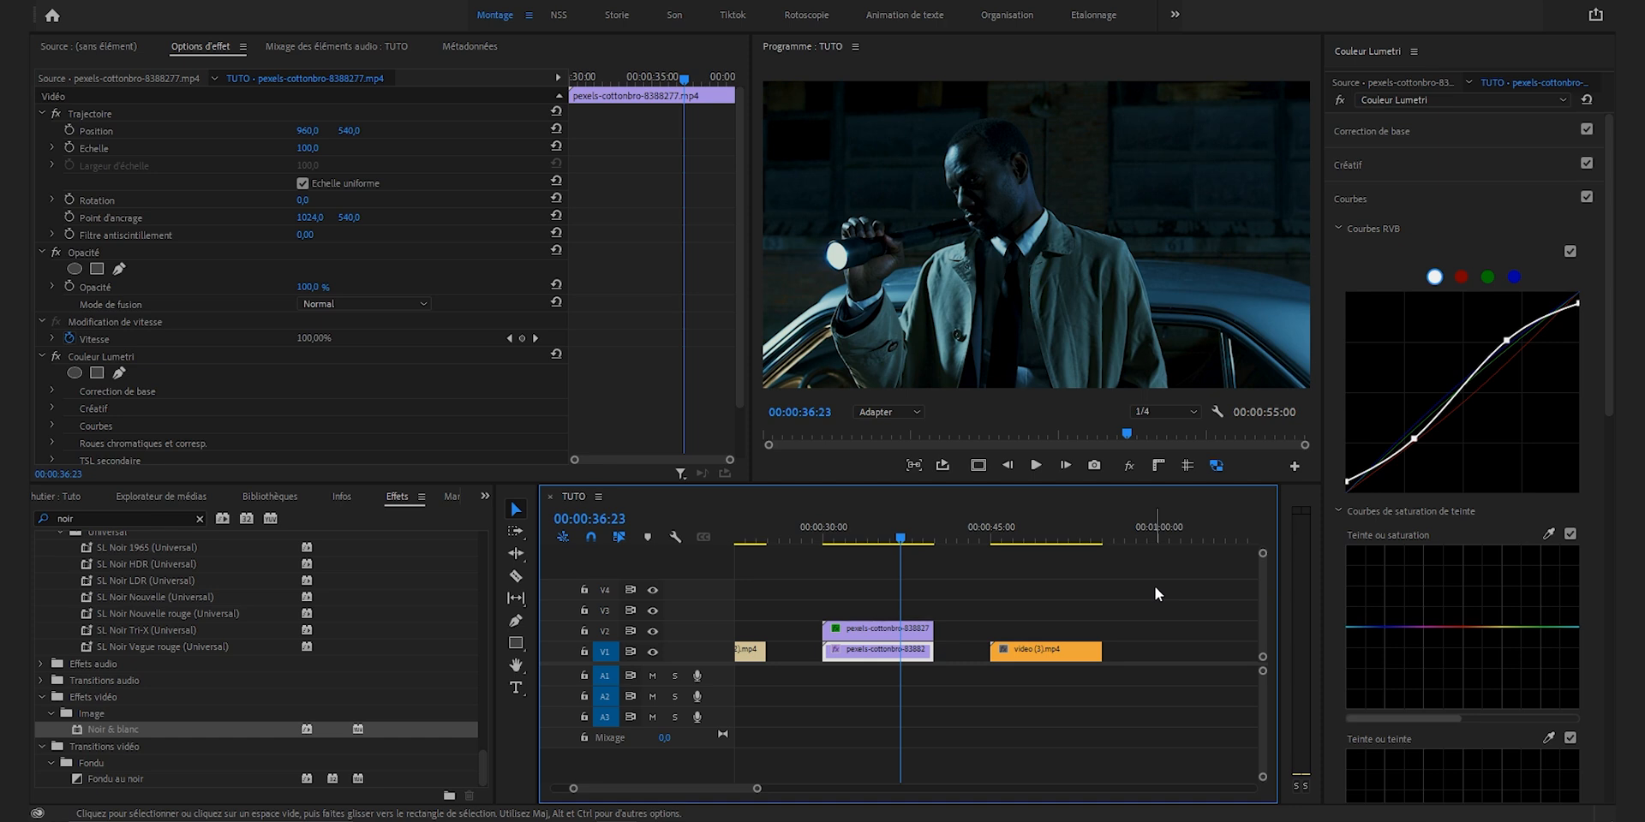
Step: Create a 1920 x 1080, 25 fps adjustment layer (Calque d'effets) and place it on V3 over the whole flashlight clip
{"action": "key", "text": "shift+1"}
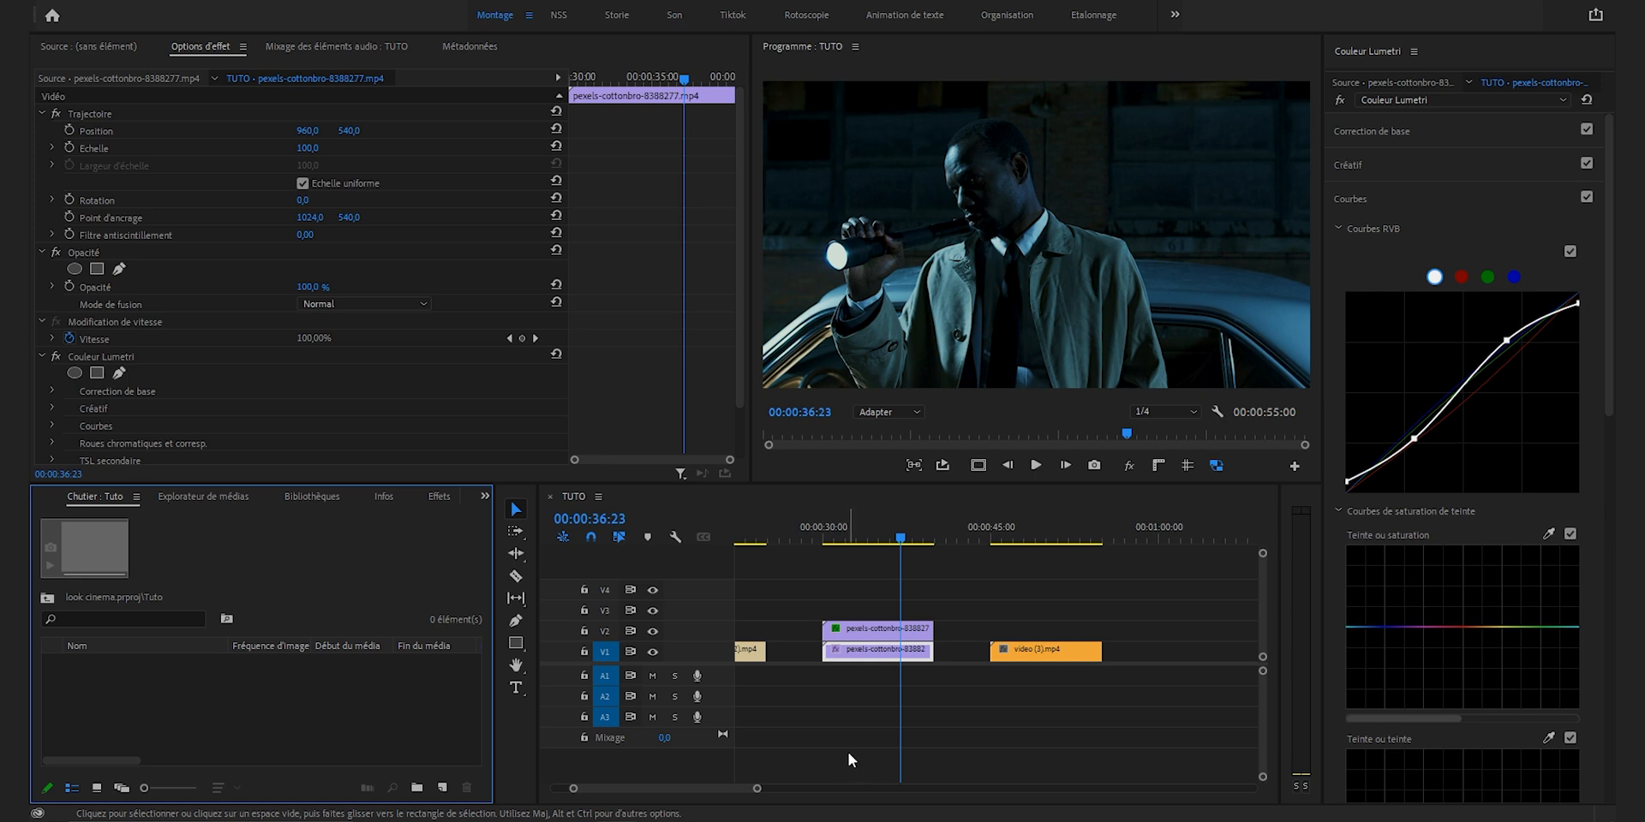
{"action": "right_click", "coordinate": [201, 693]}
{"action": "mouse_move", "coordinate": [364, 447]}
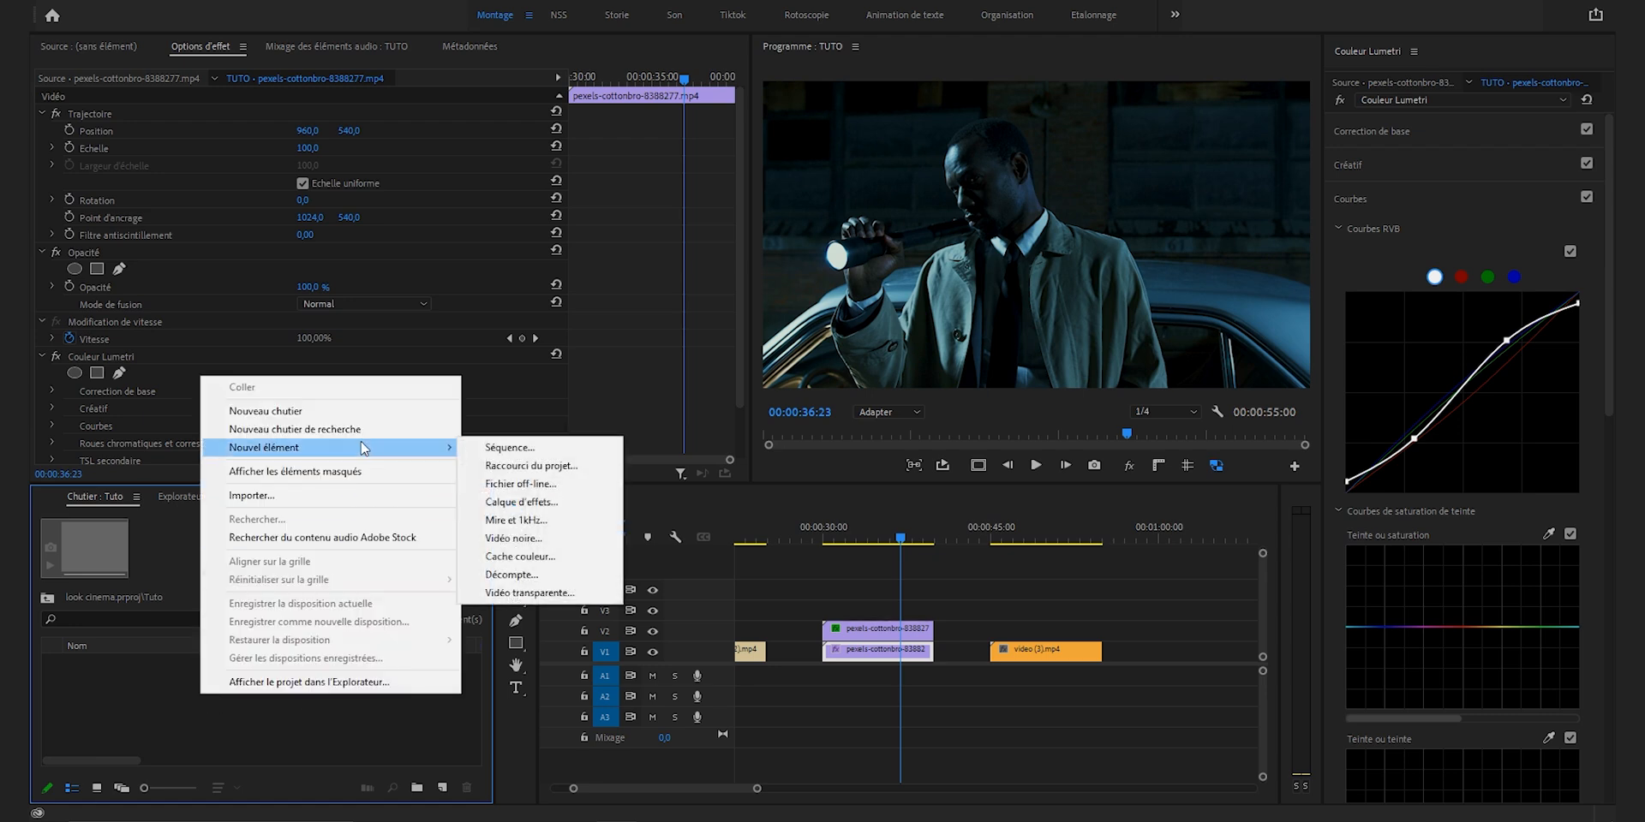
{"action": "left_click", "coordinate": [523, 502]}
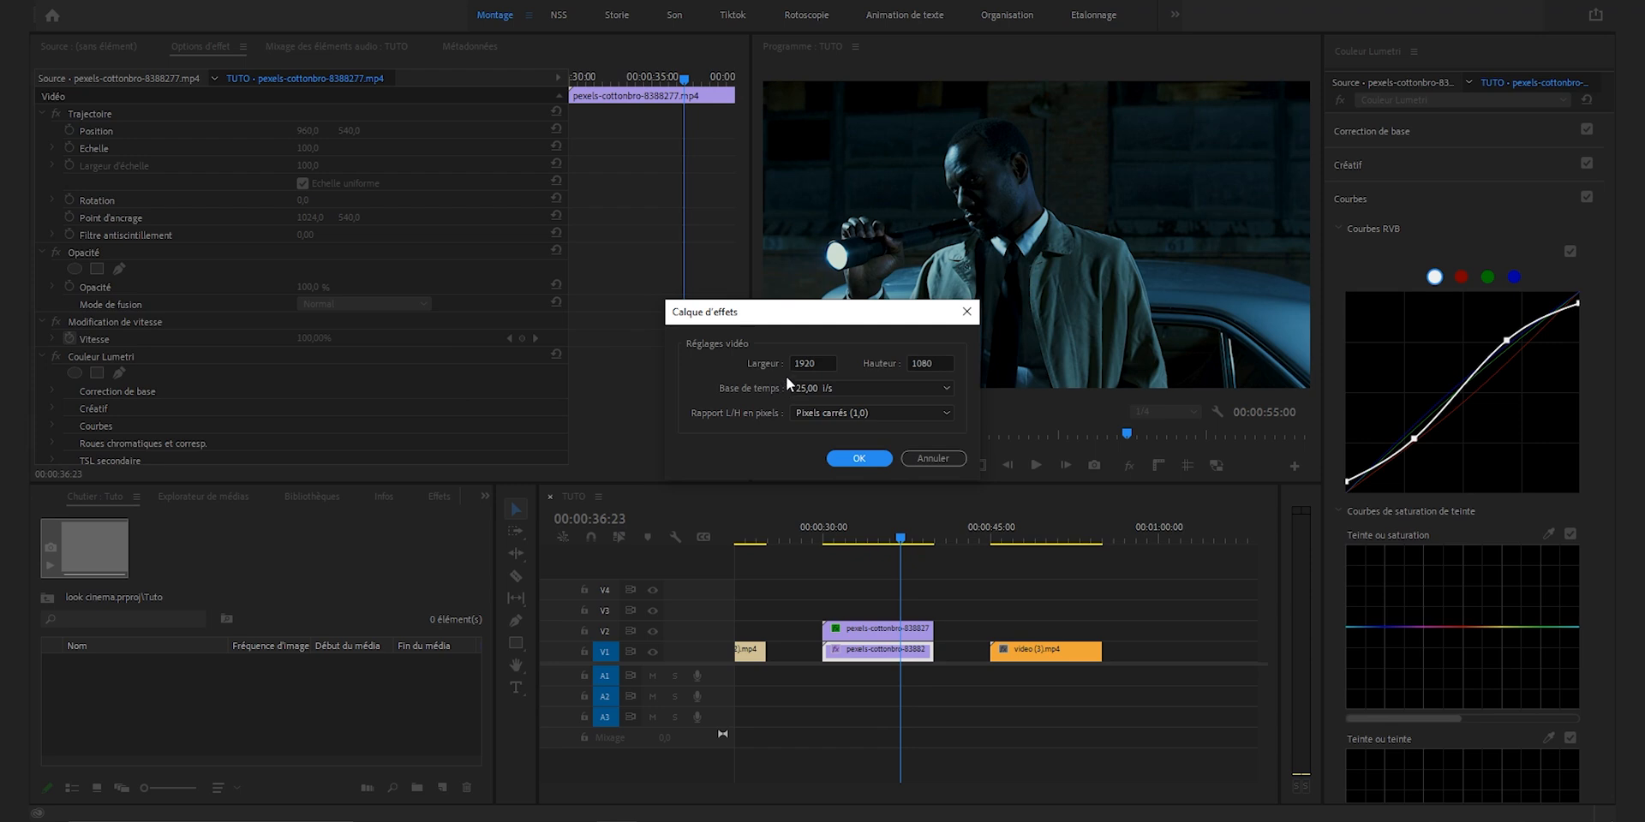
{"action": "left_click", "coordinate": [861, 459]}
{"action": "left_click_drag", "start_coordinate": [114, 668], "coordinate": [938, 610]}
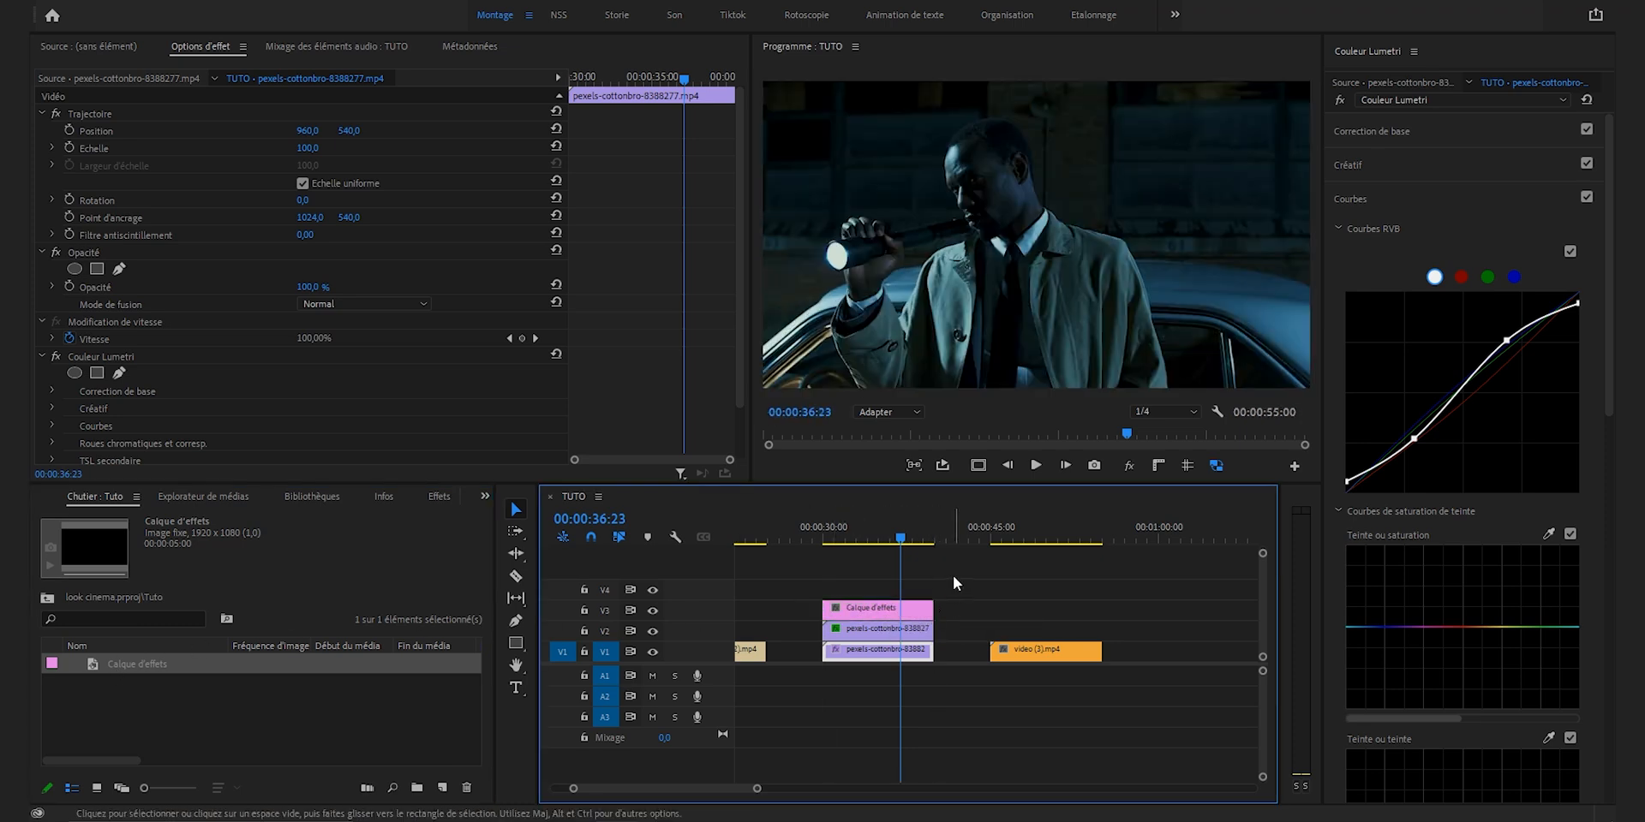
Step: Apply the Recadrage effect to the adjustment layer and crop 13 % off both top and bottom for cinema bars
{"action": "left_click", "coordinate": [439, 498]}
{"action": "left_click", "coordinate": [98, 520]}
{"action": "type", "text": "recadra"}
{"action": "left_click_drag", "start_coordinate": [114, 641], "coordinate": [872, 609]}
{"action": "scroll", "coordinate": [219, 356], "scroll_direction": "down", "scroll_amount": 2}
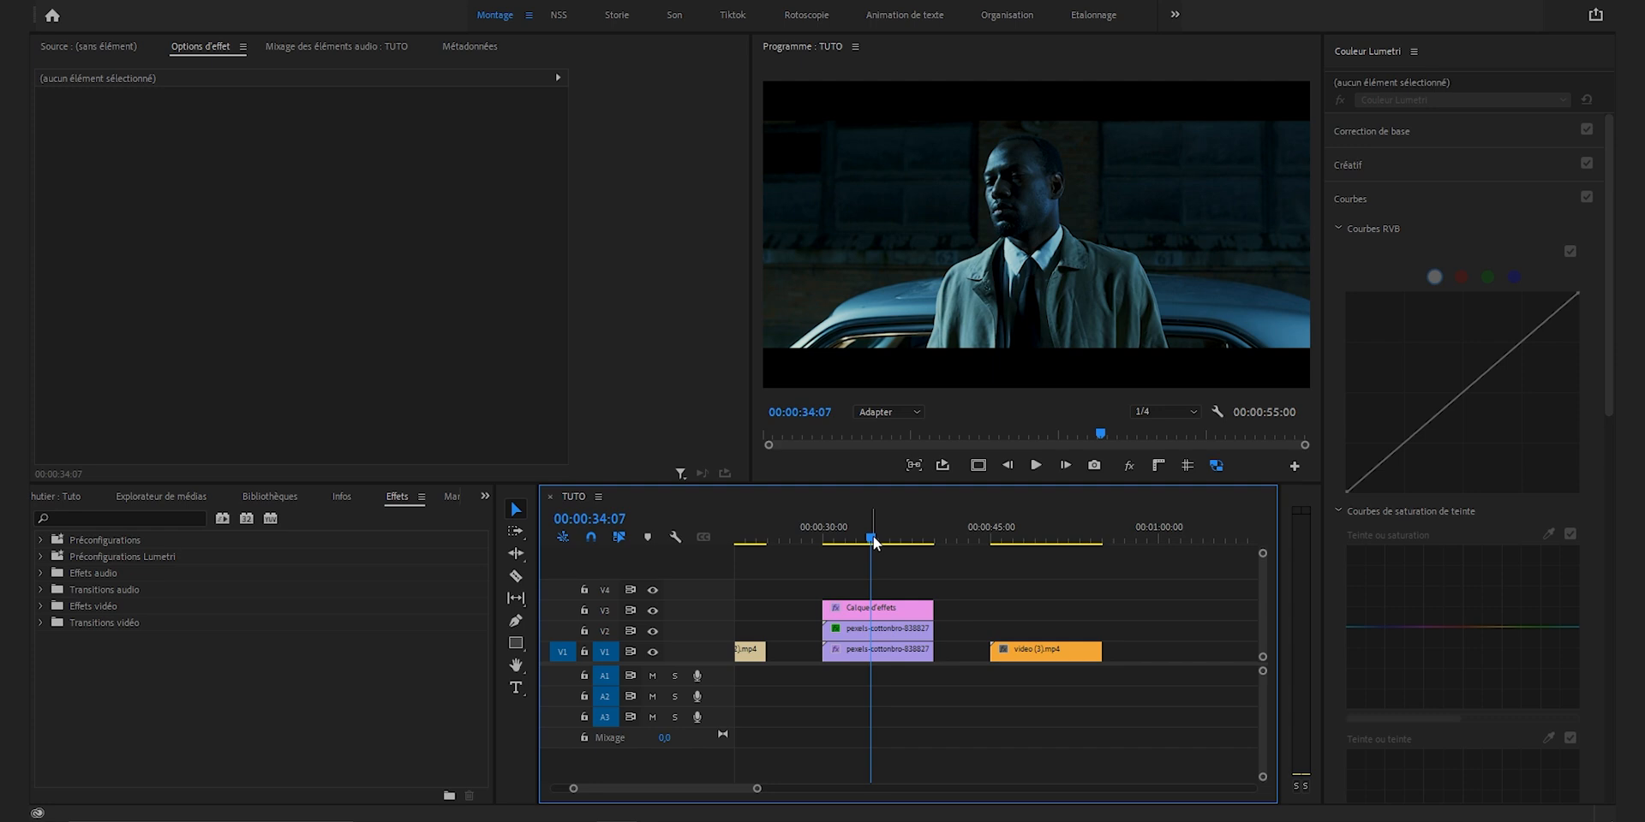
Step: Go to about 00:00:38:00 in the flashlight clip and apply the Transformation effect to the adjustment layer
{"action": "left_click_drag", "start_coordinate": [874, 541], "coordinate": [911, 538]}
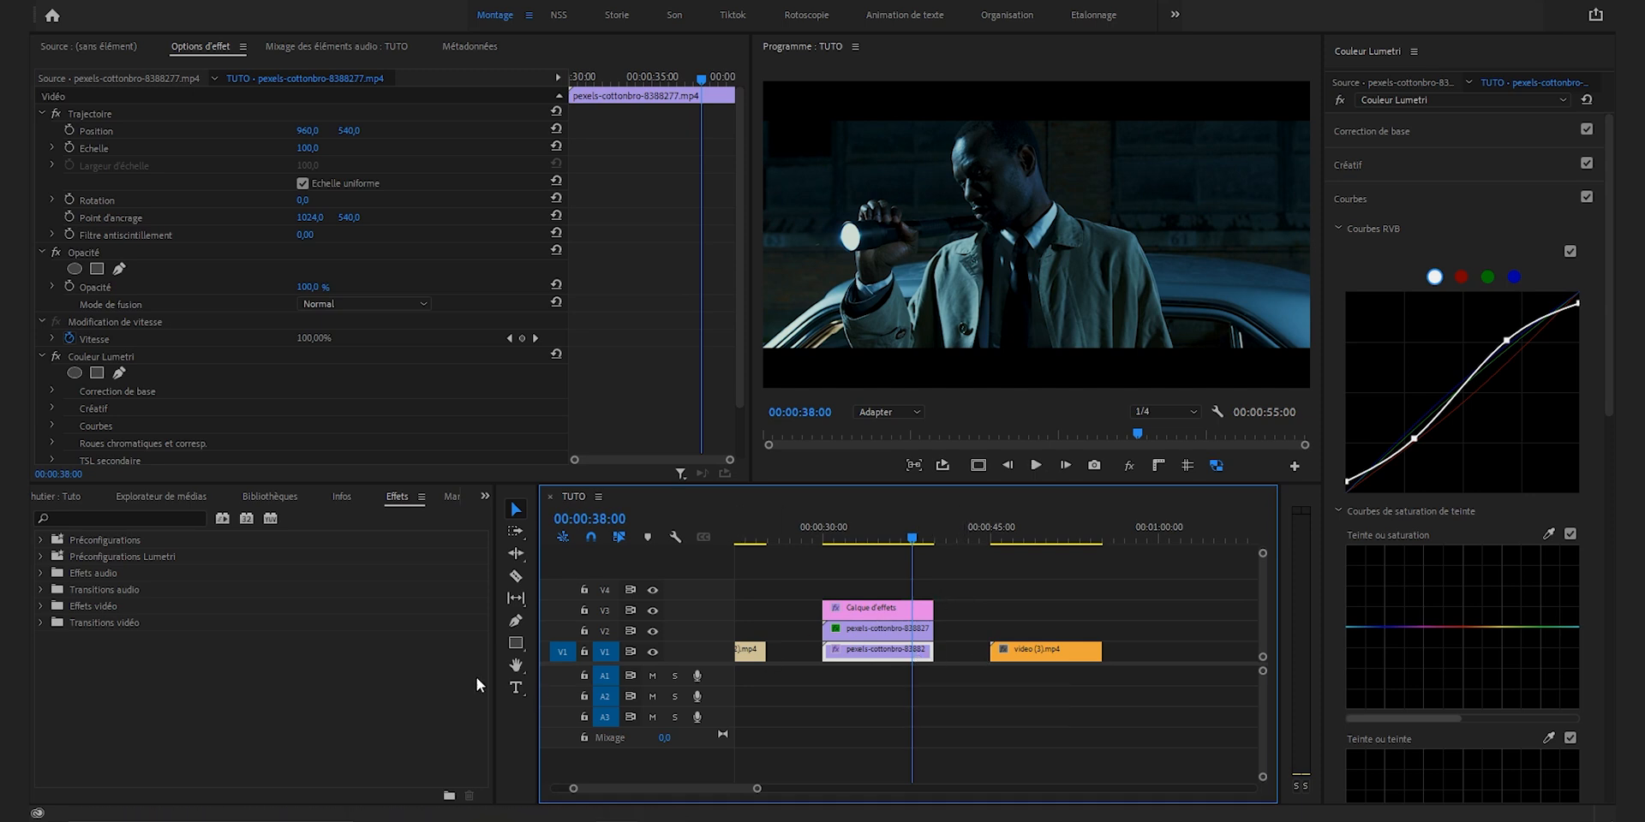
{"action": "left_click", "coordinate": [144, 519]}
{"action": "type", "text": "transfo"}
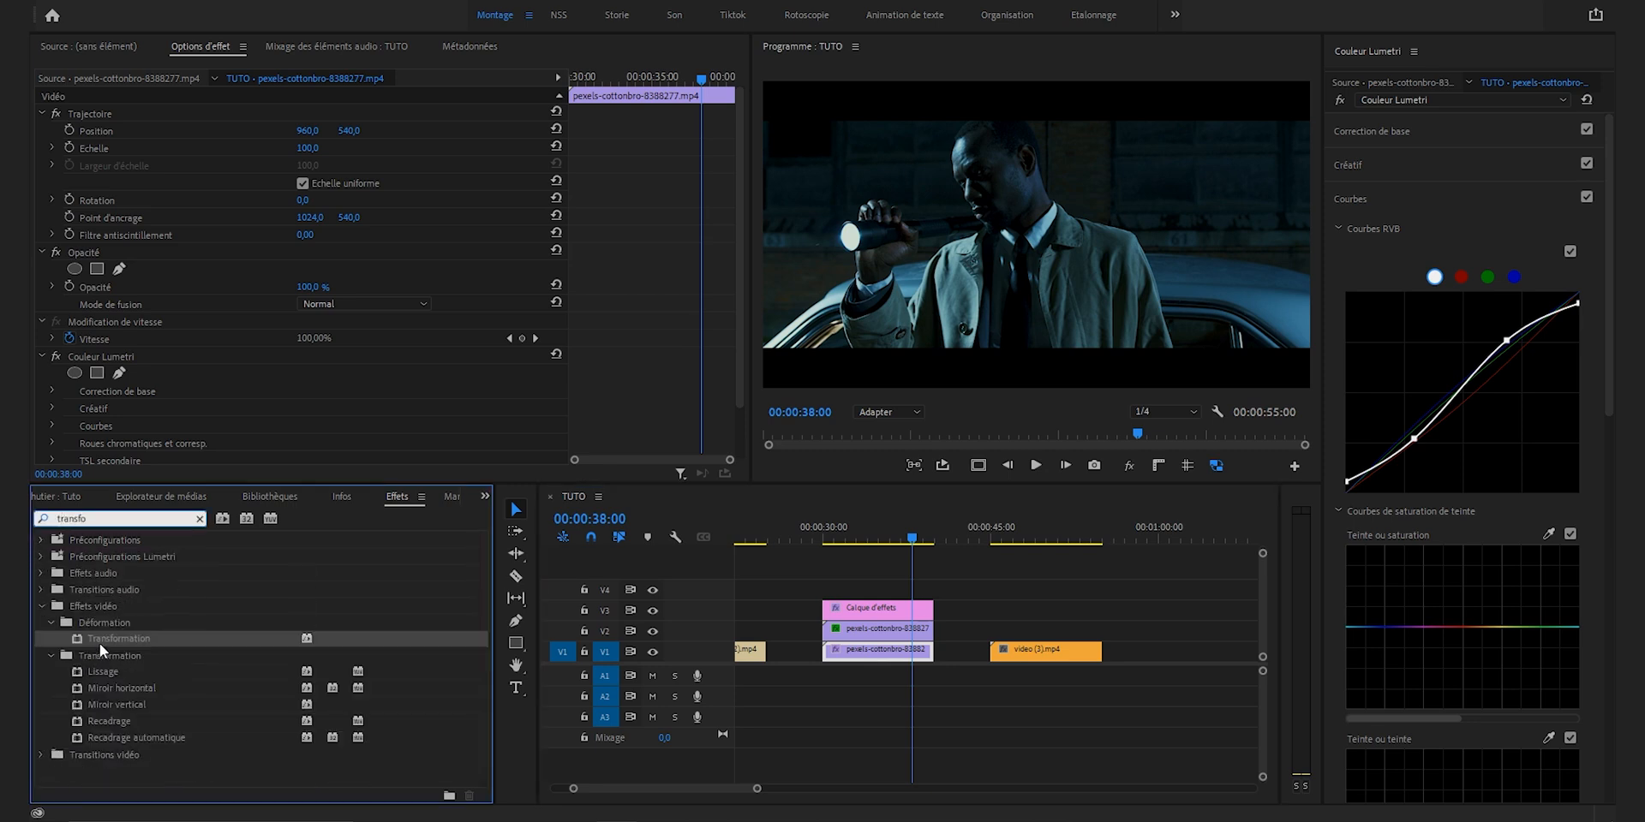
{"action": "left_click_drag", "start_coordinate": [108, 634], "coordinate": [859, 618]}
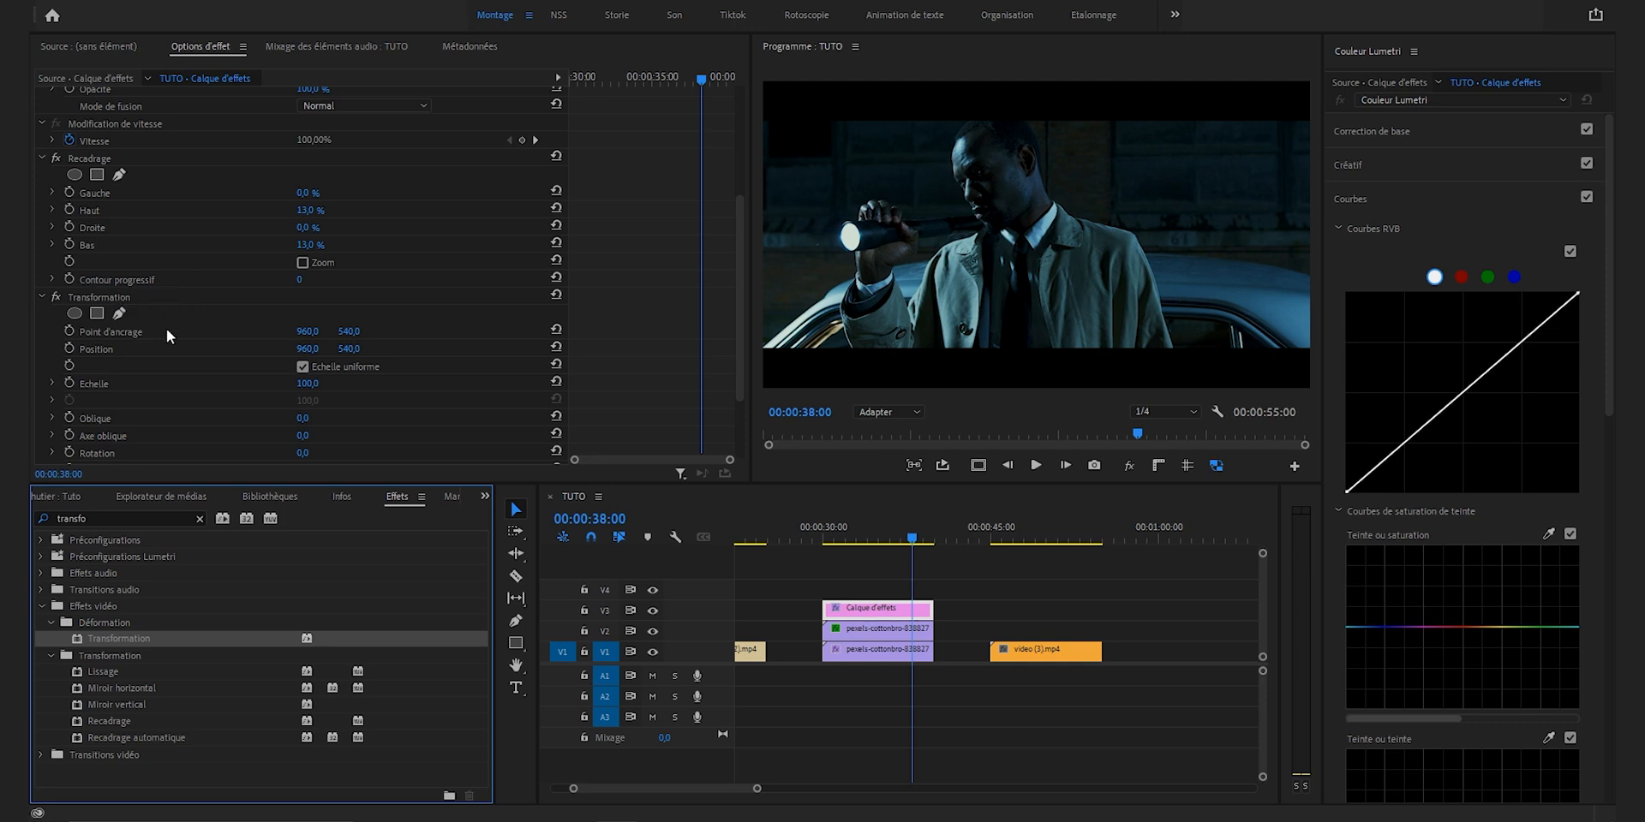
Step: Place the Transformation effect above Recadrage on the adjustment layer and set its vertical position to 596 to reframe the man
{"action": "mouse_move", "coordinate": [352, 350]}
{"action": "left_mouse_down"}
{"action": "mouse_move", "coordinate": [289, 349]}
{"action": "mouse_move", "coordinate": [381, 350]}
{"action": "mouse_move", "coordinate": [355, 350]}
{"action": "left_mouse_up"}
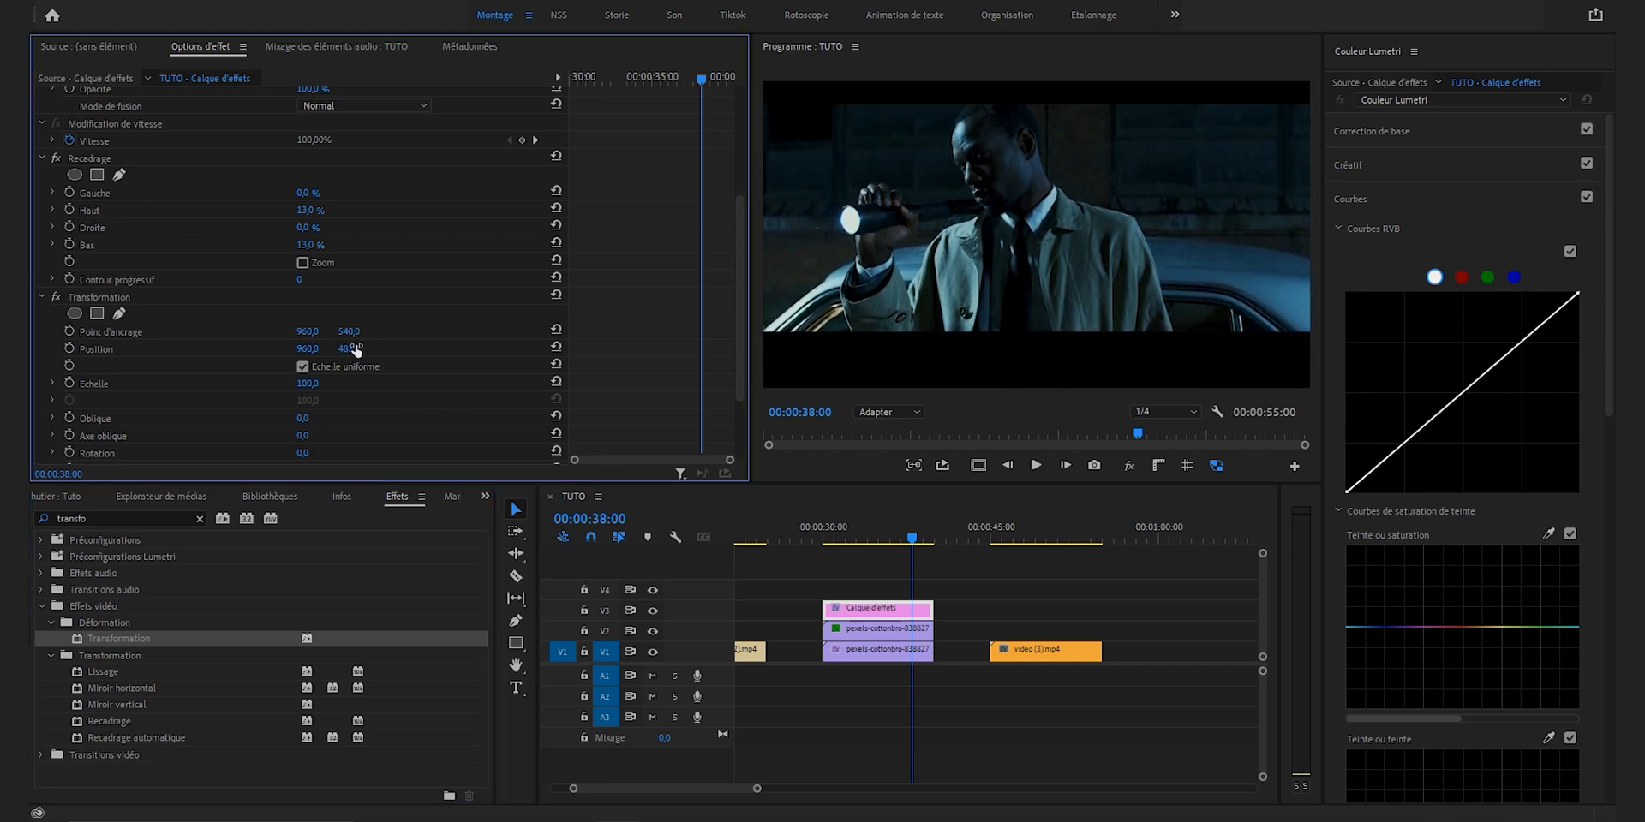
{"action": "key", "text": "ctrl+z"}
{"action": "left_click_drag", "start_coordinate": [96, 296], "coordinate": [121, 167]}
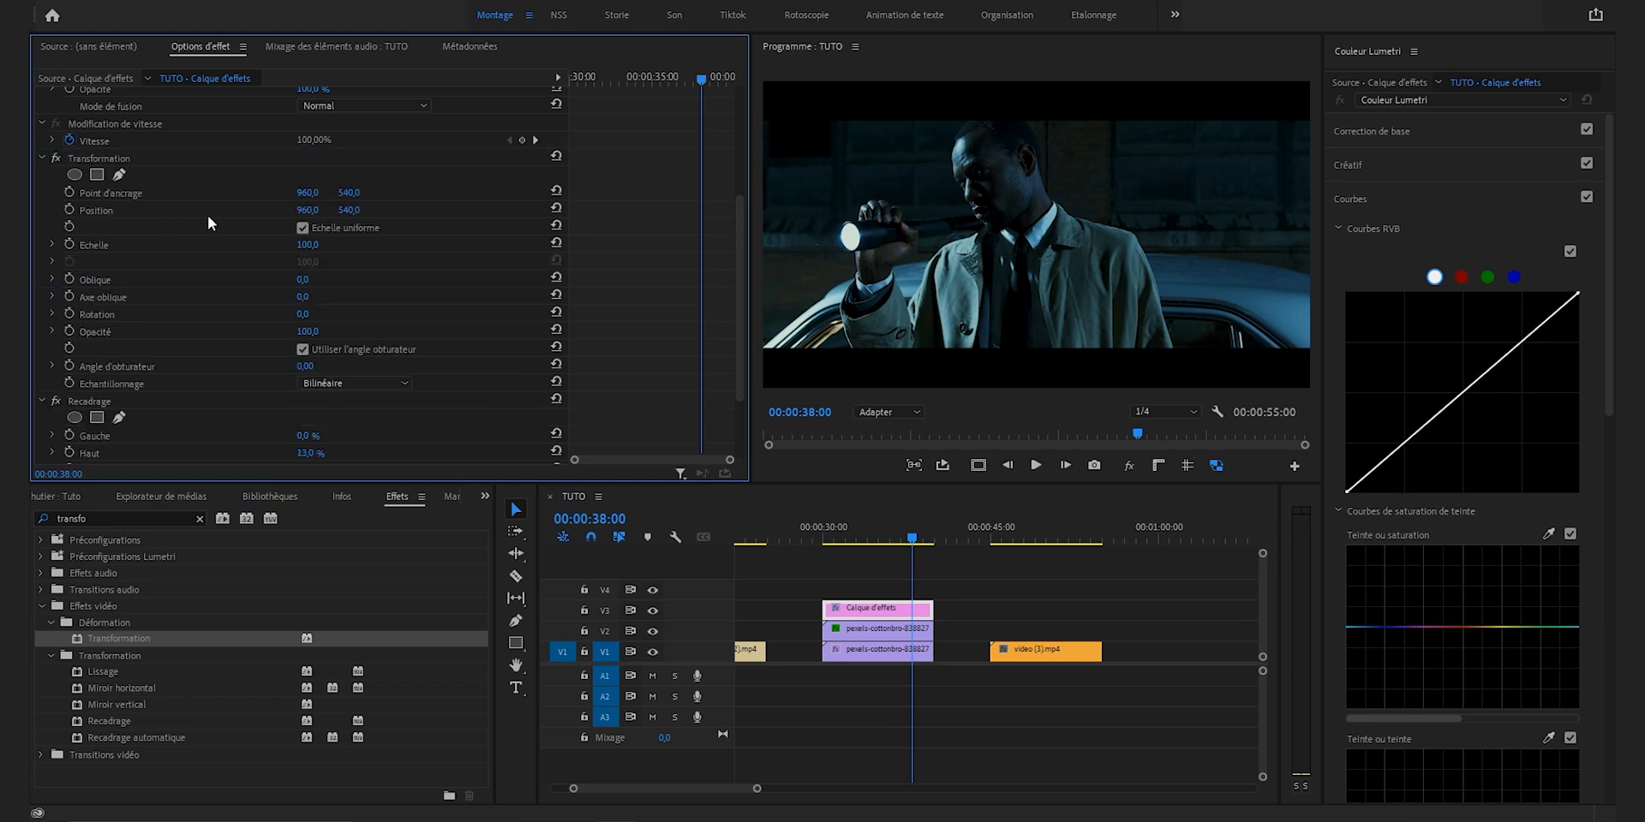
{"action": "left_click_drag", "start_coordinate": [349, 209], "coordinate": [396, 209]}
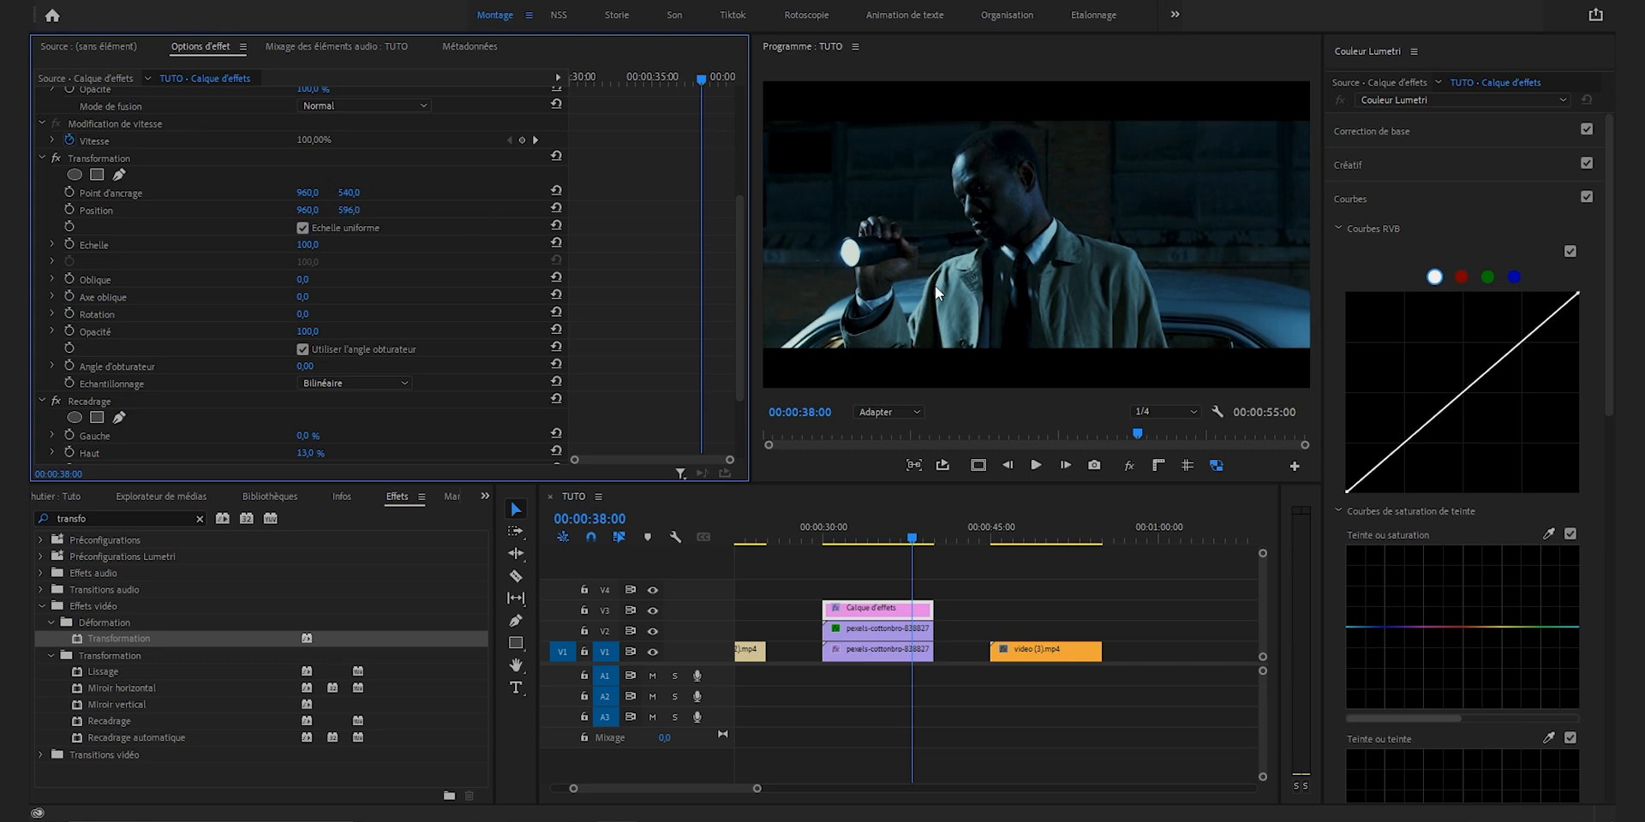
{"action": "left_click", "coordinate": [1180, 623]}
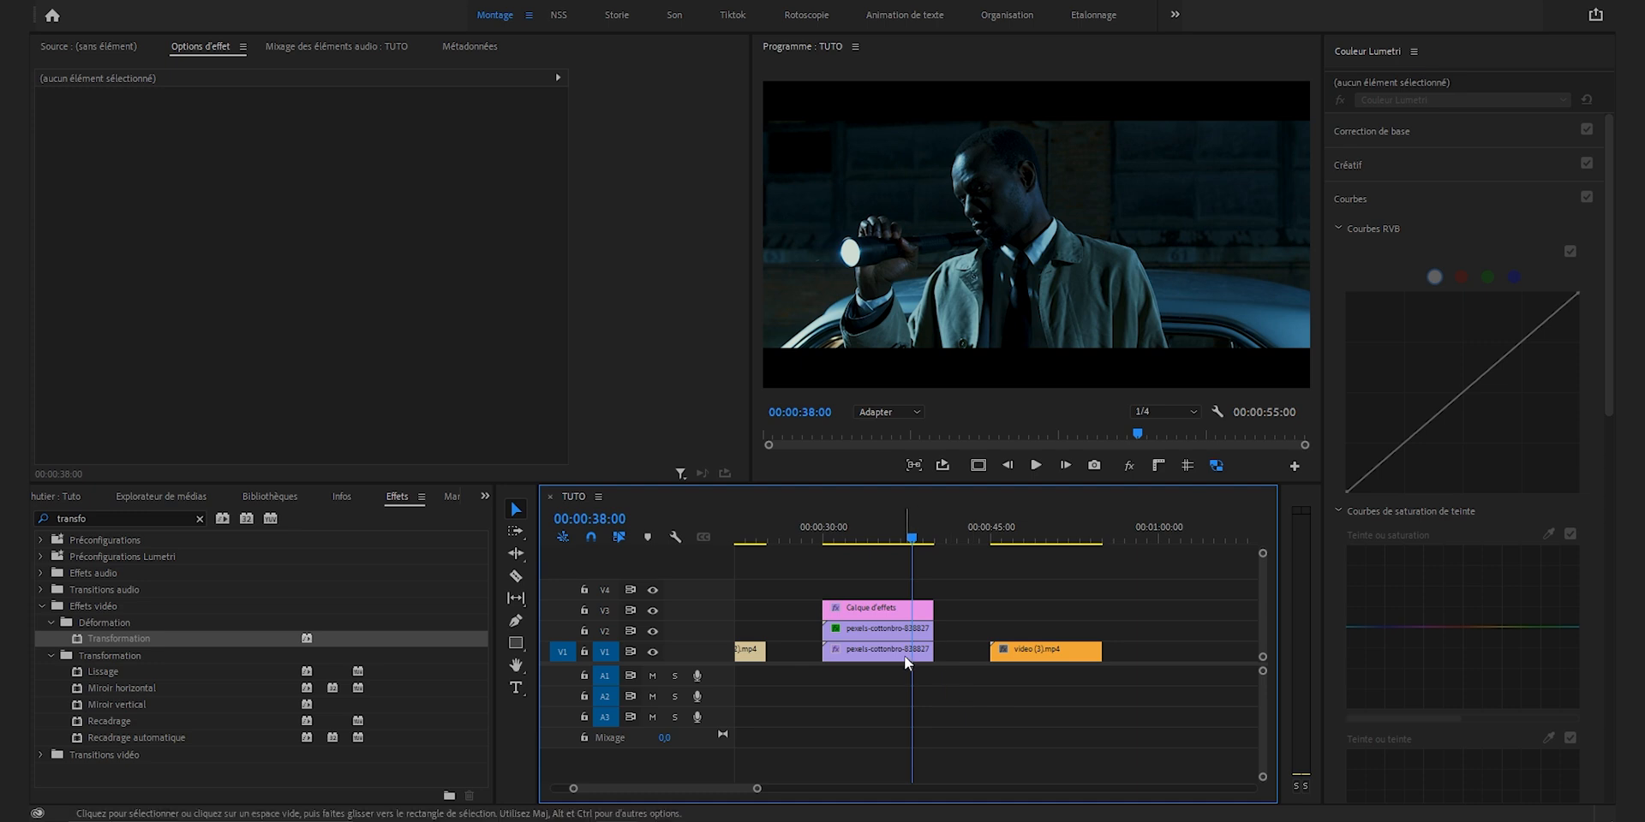
Step: Add a Lumetri vignette to the V1 flashlight clip with gain -1.5, midpoint 43.1, roundness 100 and feather 67.4
{"action": "left_click", "coordinate": [883, 651]}
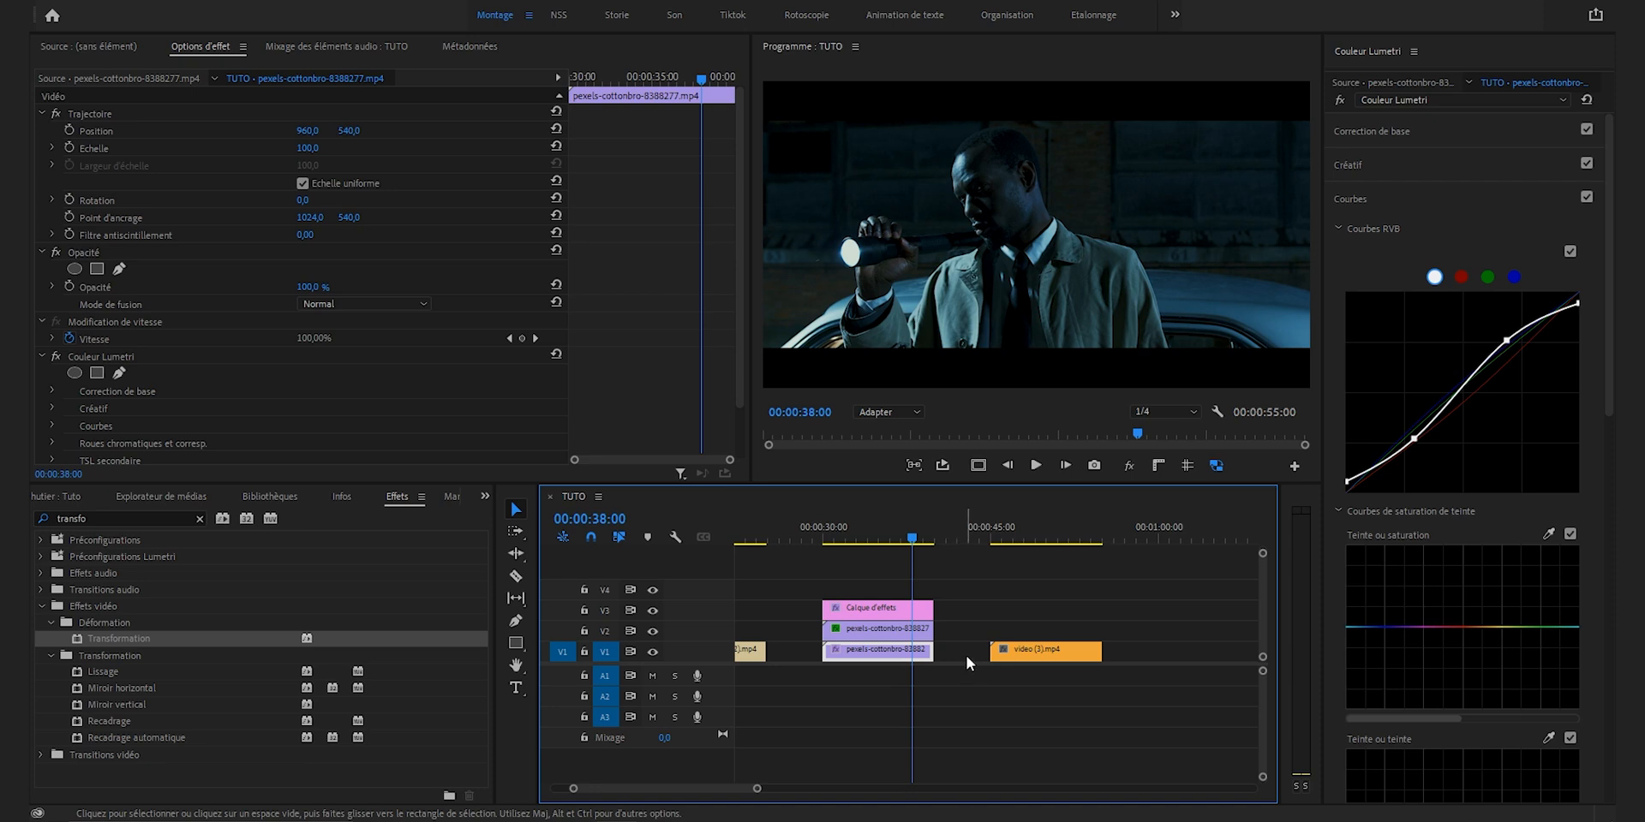
{"action": "left_click", "coordinate": [1344, 198]}
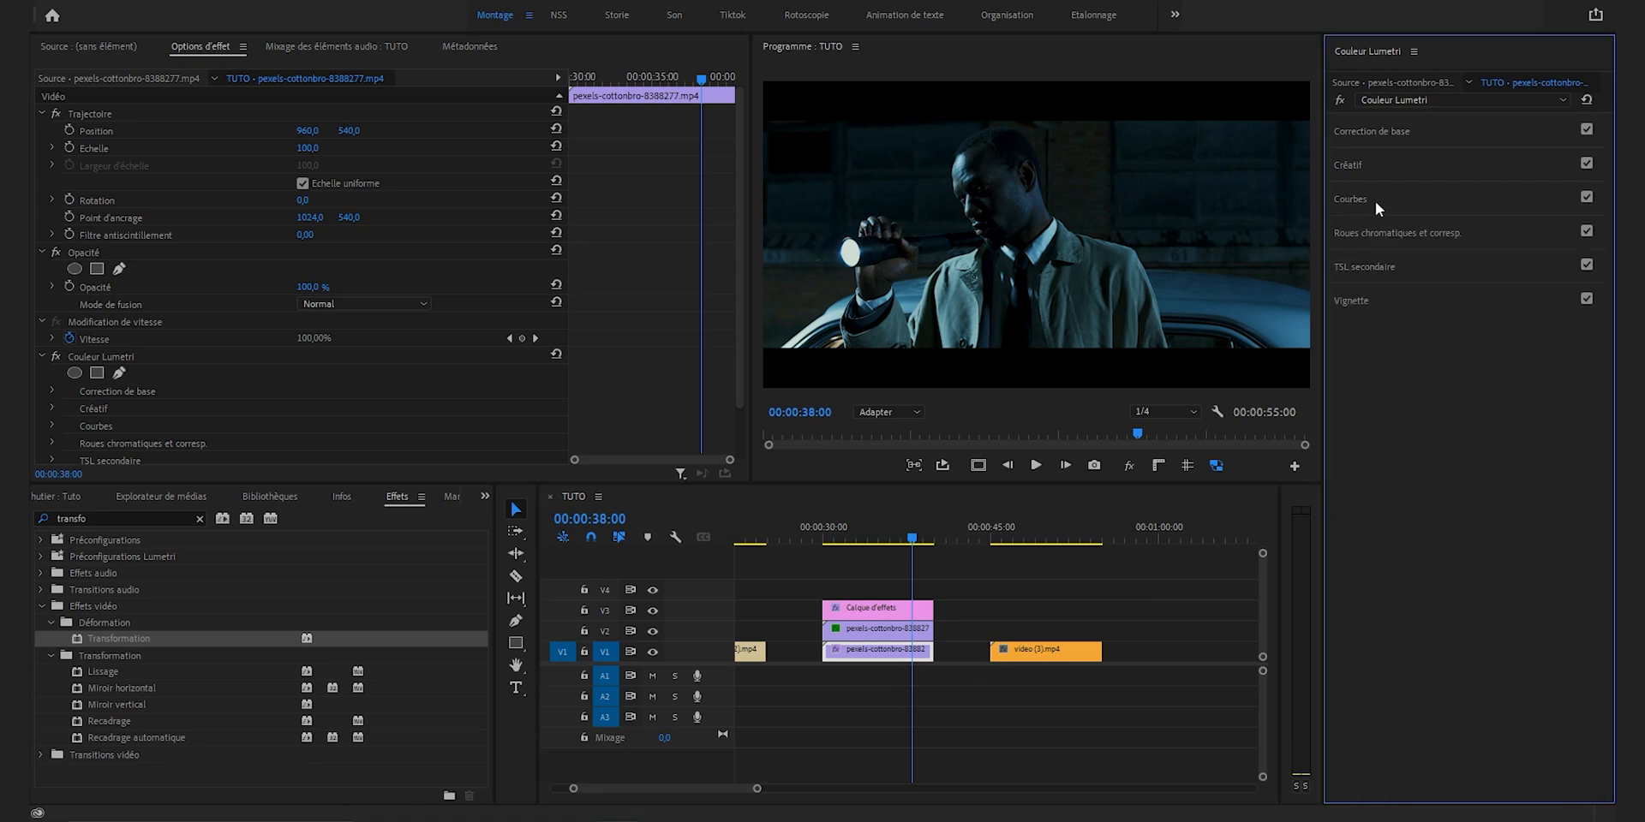
{"action": "left_click", "coordinate": [1355, 299]}
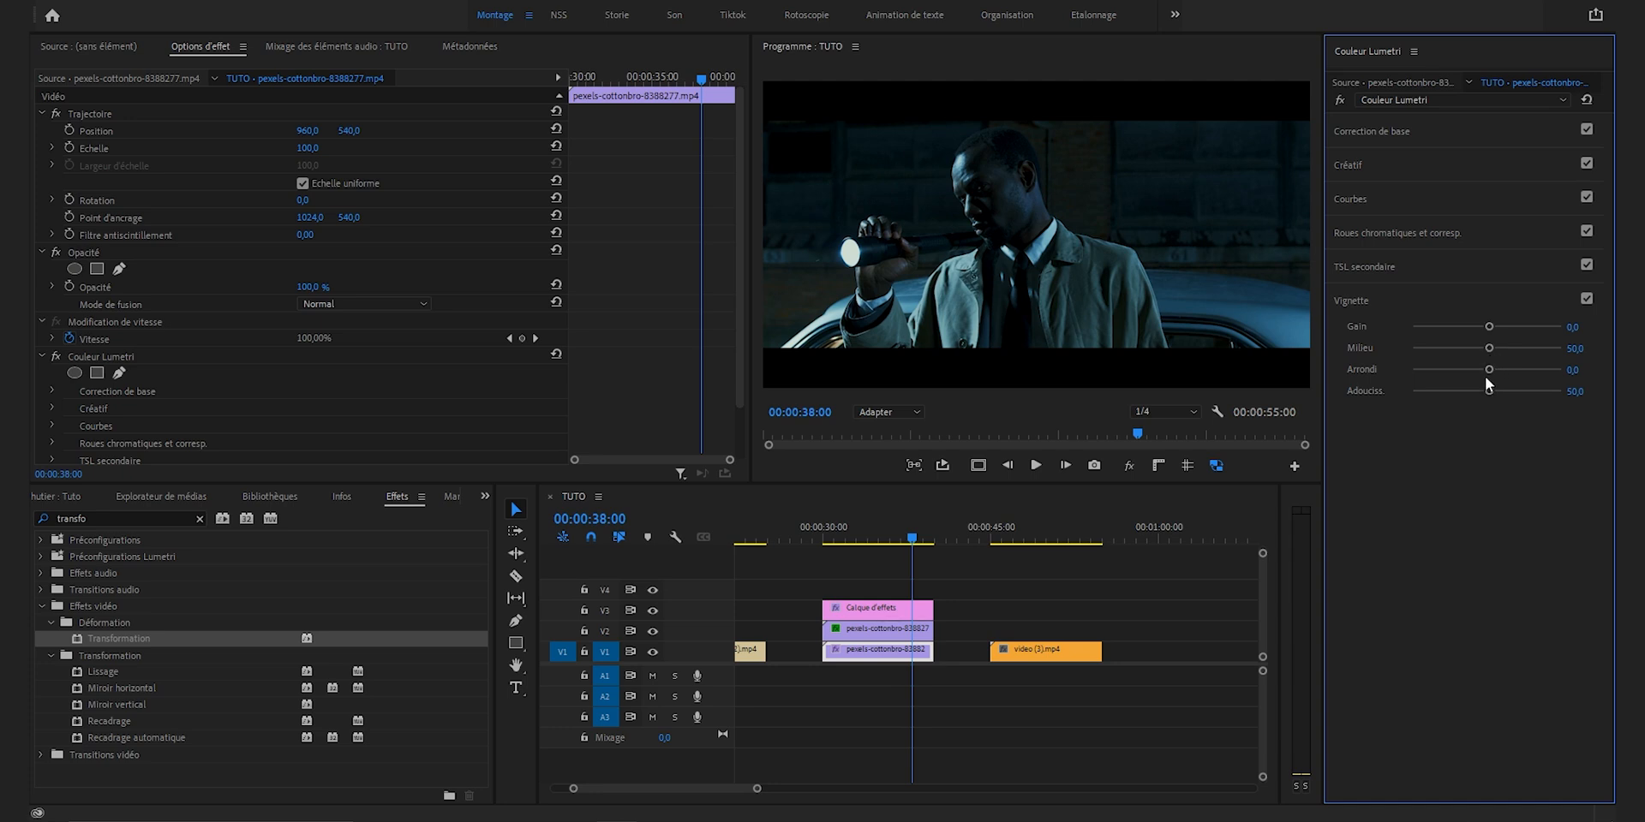
{"action": "left_click_drag", "start_coordinate": [1488, 326], "coordinate": [1399, 326]}
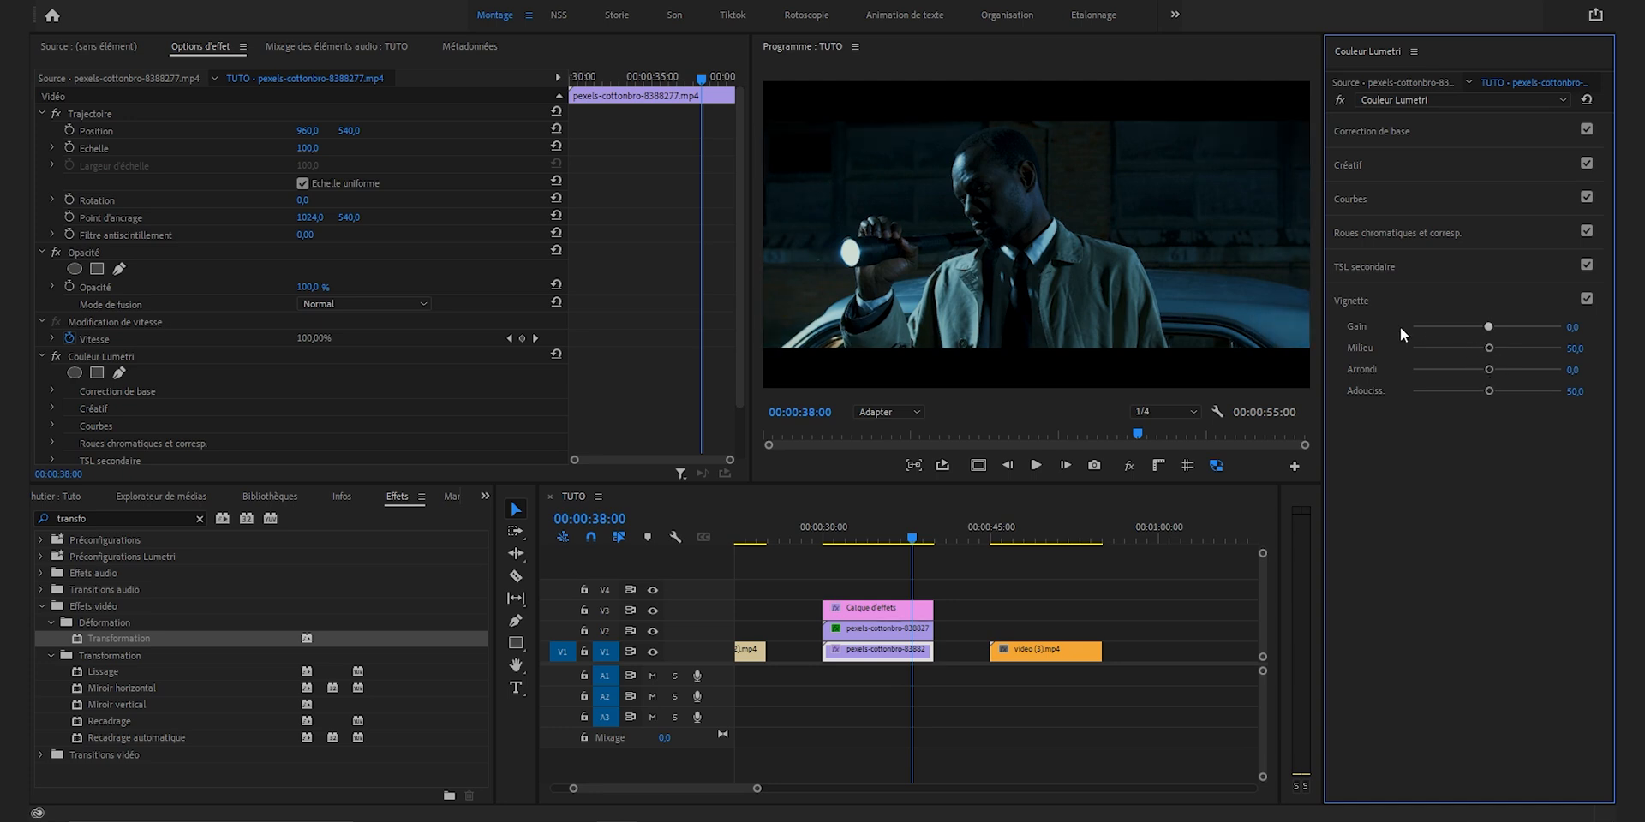
{"action": "left_click_drag", "start_coordinate": [1492, 347], "coordinate": [1401, 347]}
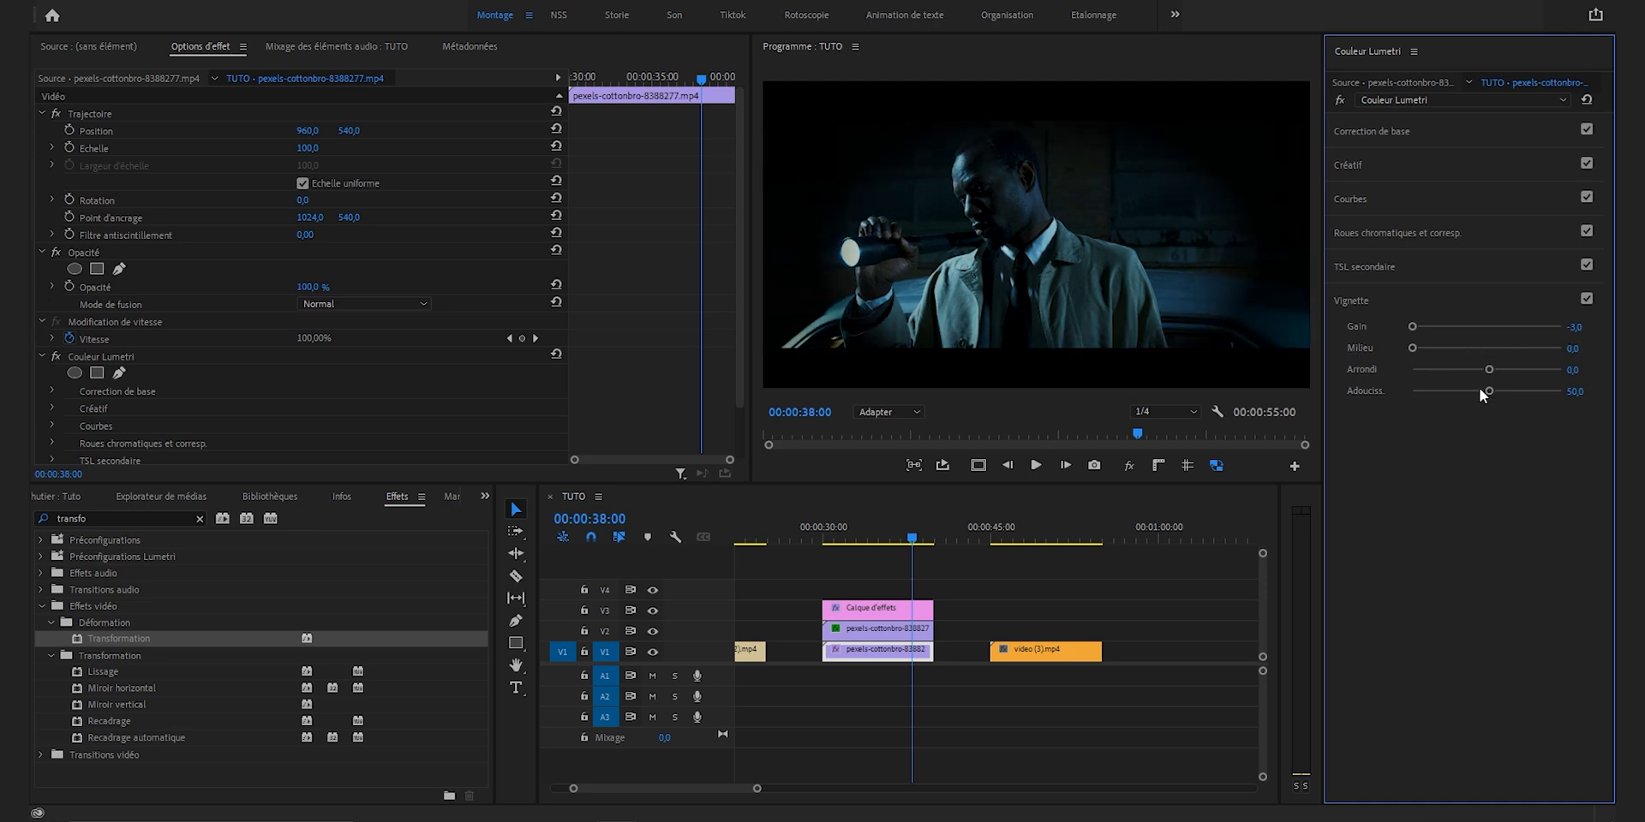
{"action": "left_click_drag", "start_coordinate": [1583, 378], "coordinate": [1599, 391]}
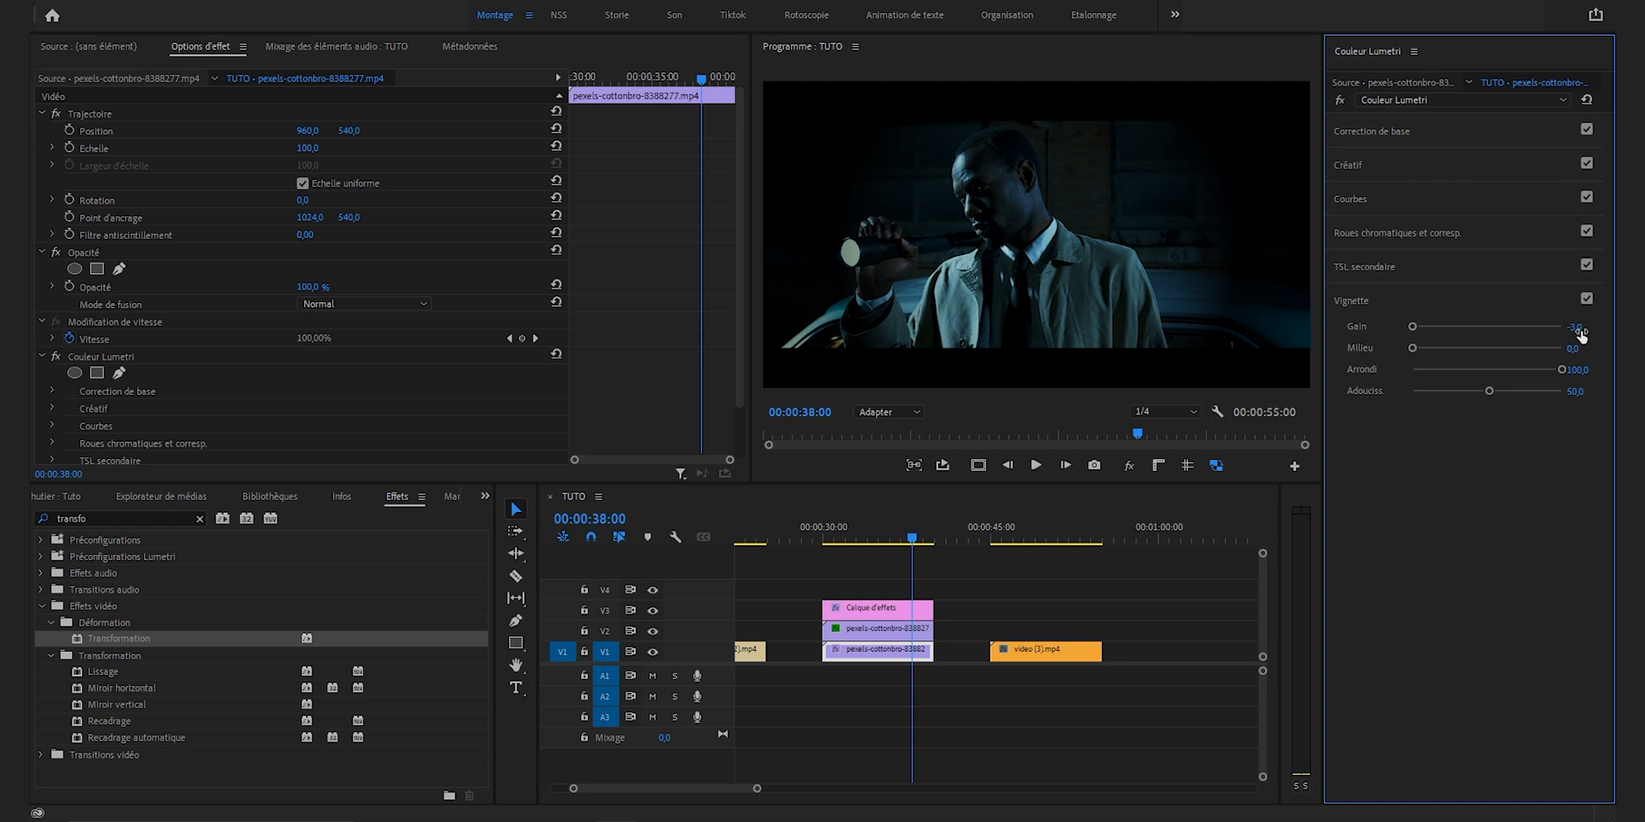
{"action": "left_click_drag", "start_coordinate": [1436, 326], "coordinate": [1512, 387]}
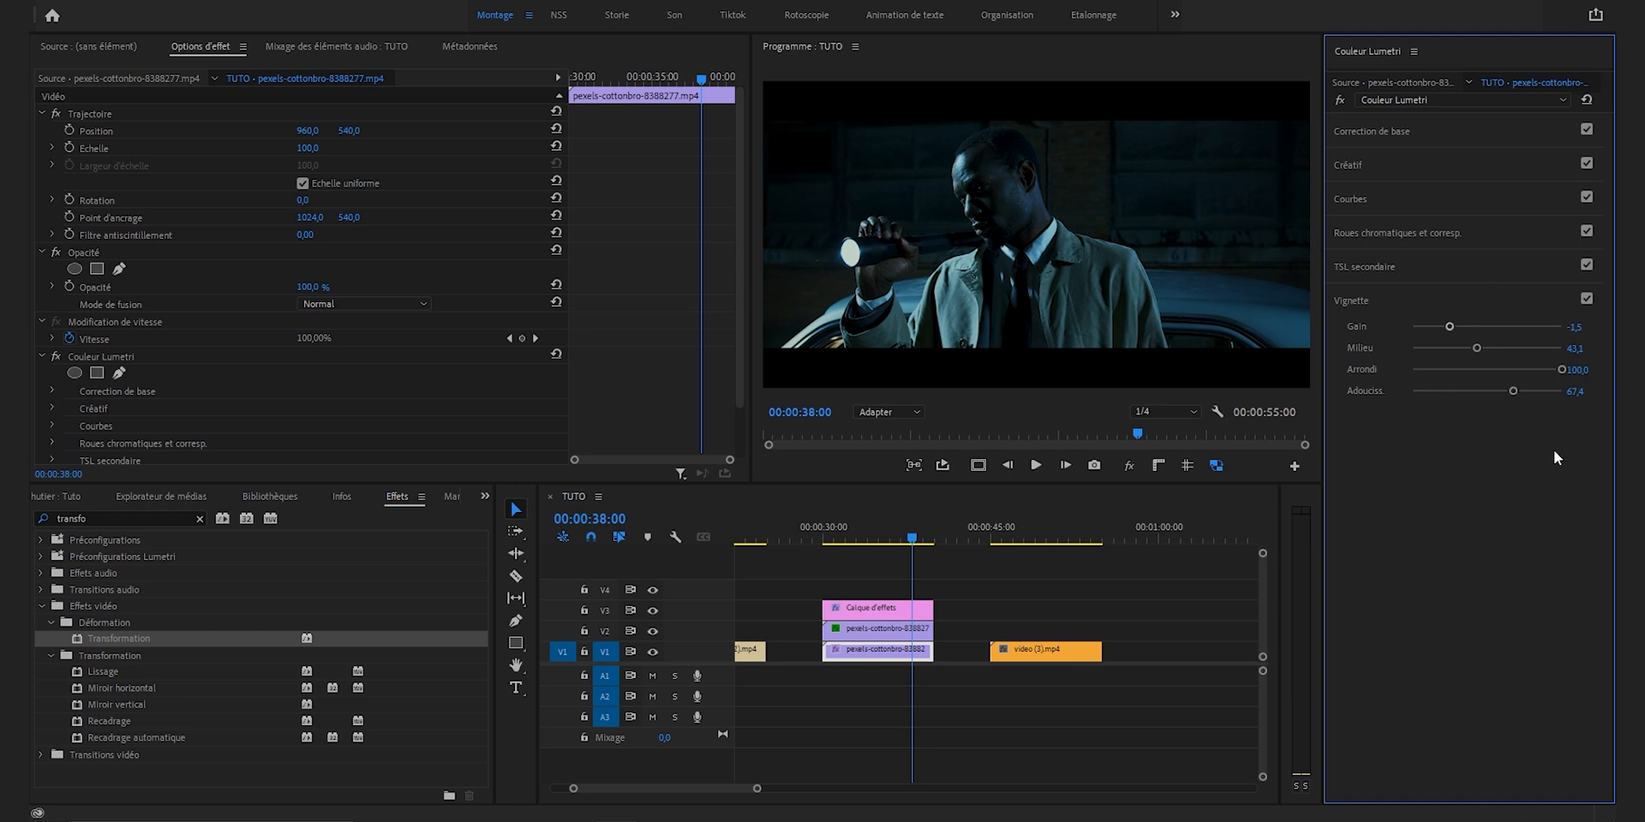
Step: Compare the flashlight shot with and without the vignette, and with all effects bypassed
{"action": "left_click", "coordinate": [1587, 297]}
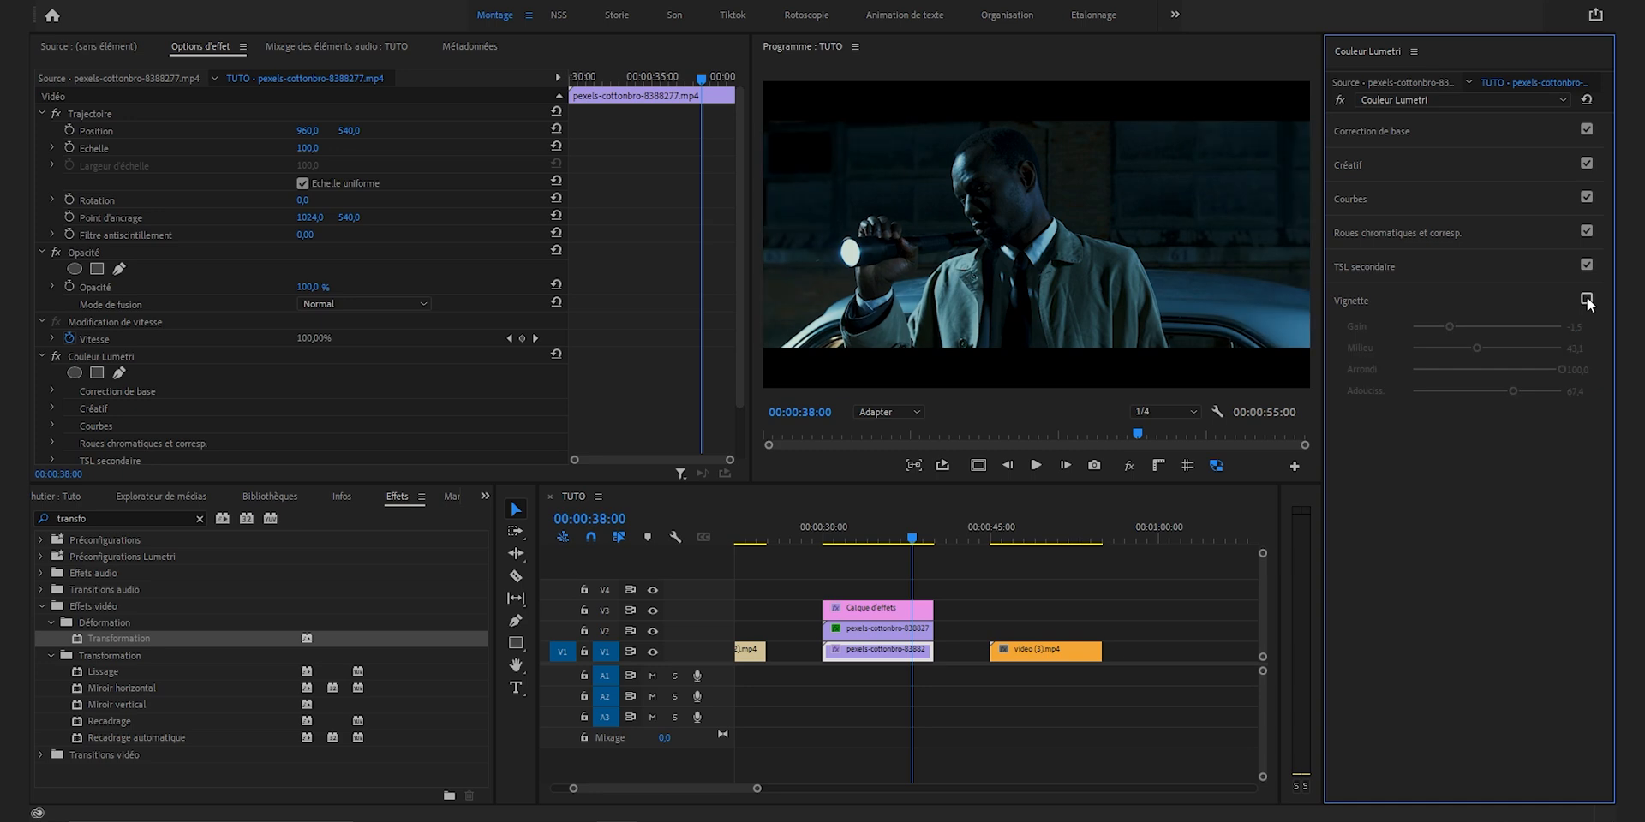
{"action": "left_click", "coordinate": [1587, 297]}
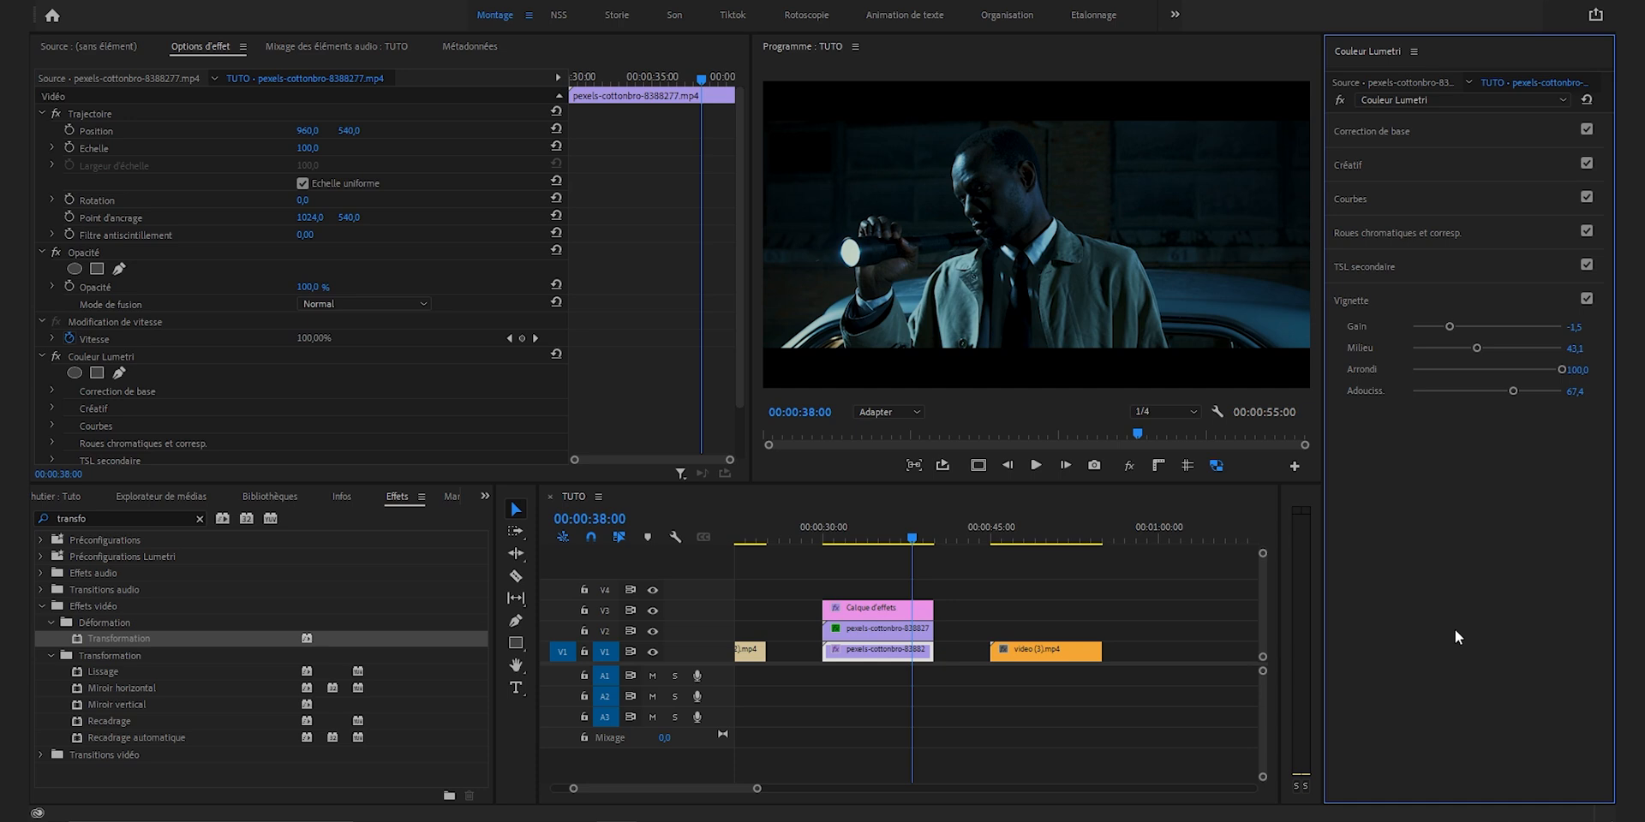
{"action": "left_click", "coordinate": [1162, 167]}
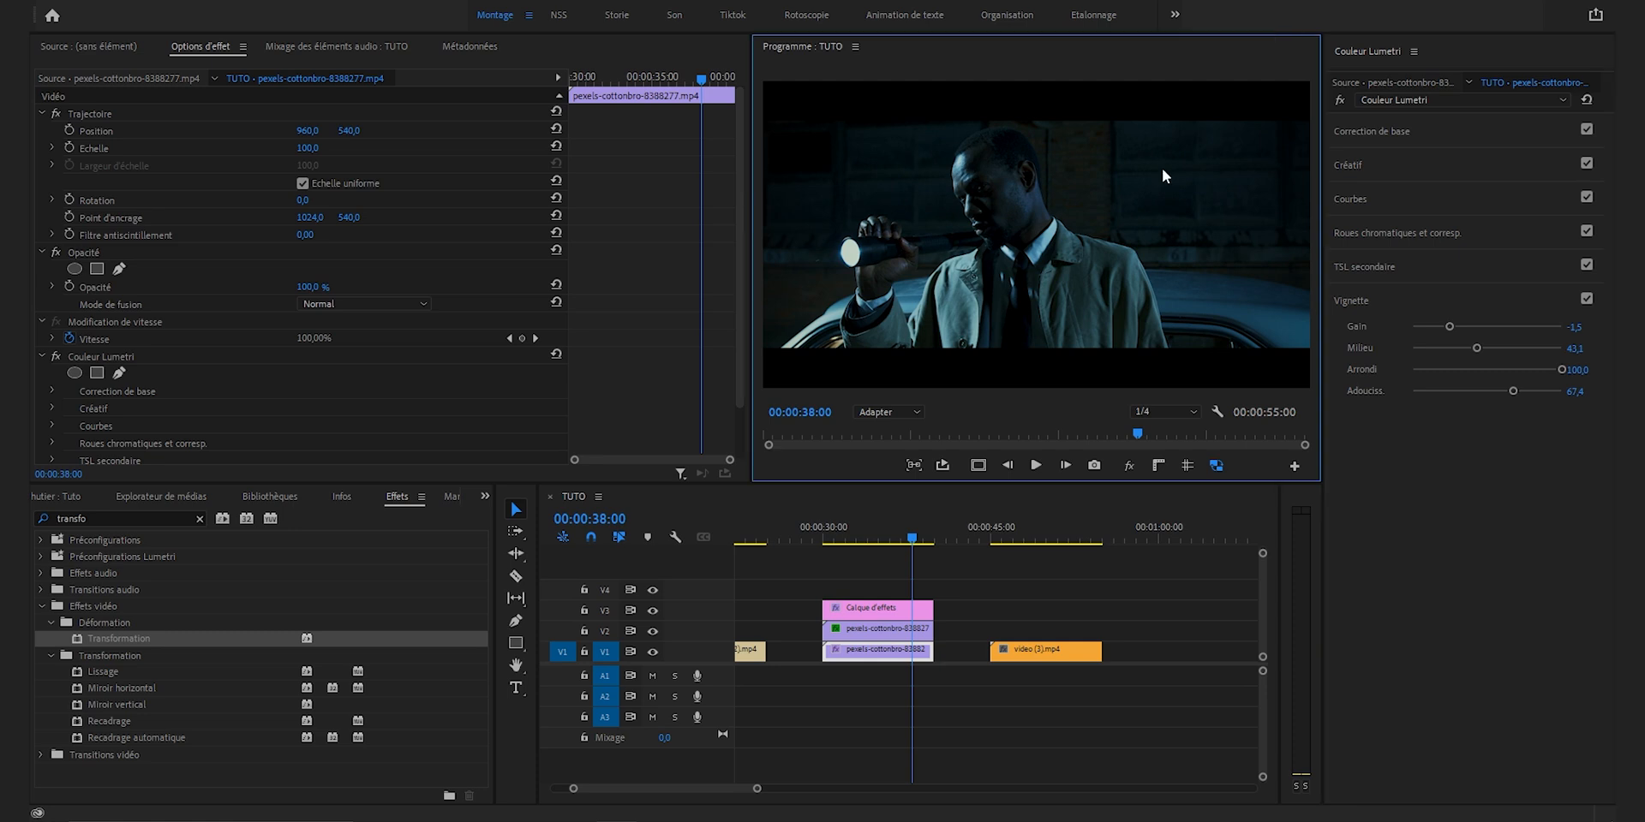
{"action": "left_click", "coordinate": [1128, 471]}
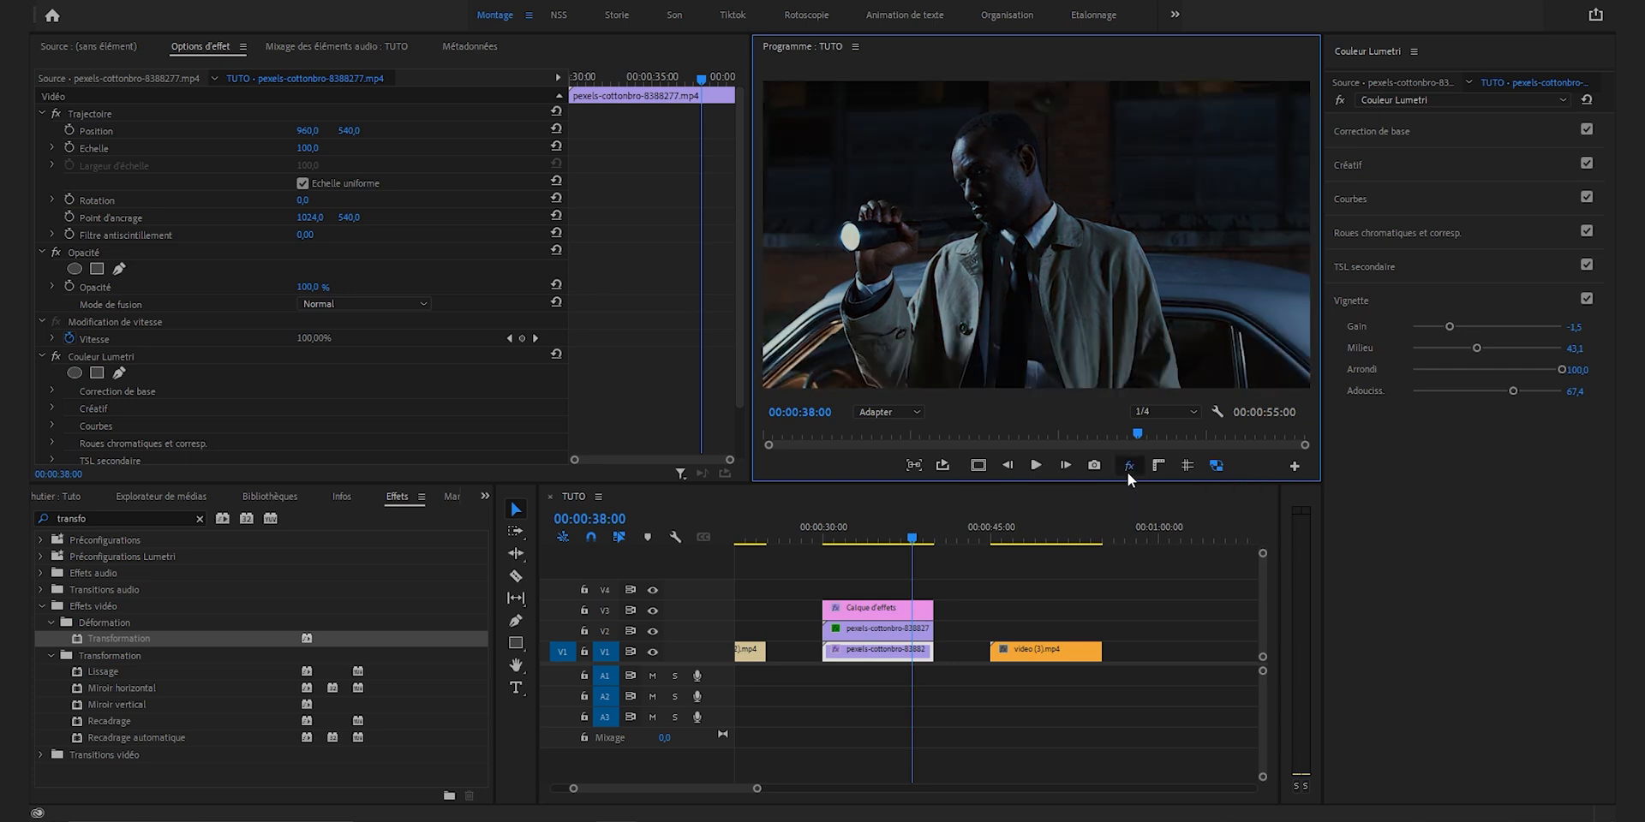
{"action": "left_click", "coordinate": [1127, 471]}
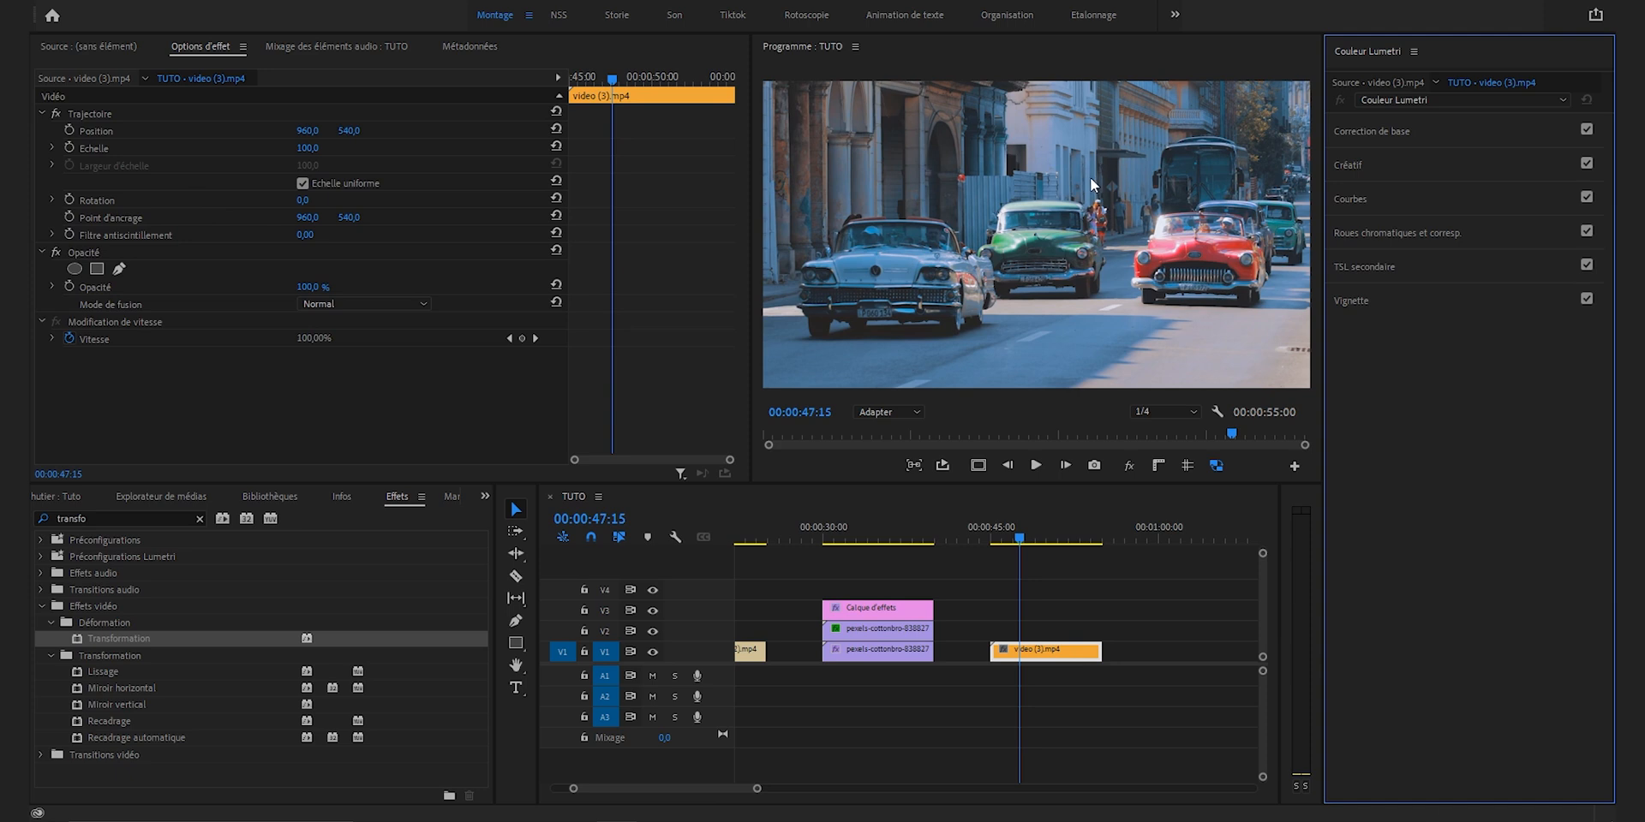
Step: Shape the white RGB curve of the vintage cars clip into a soft S-curve with a slightly lowered white point
{"action": "left_click", "coordinate": [1350, 199]}
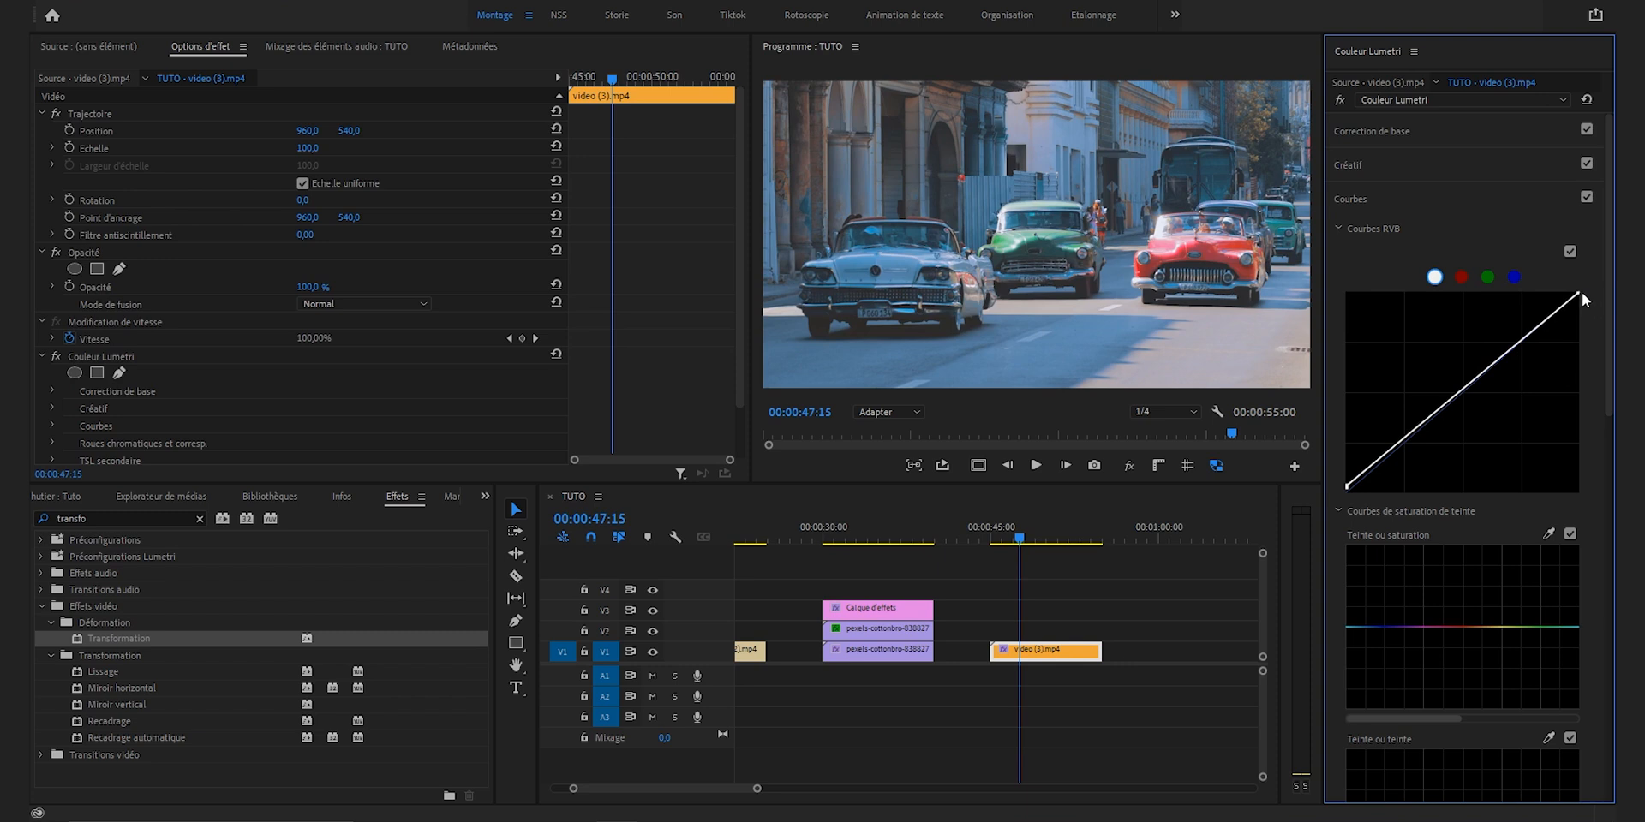
{"action": "left_click_drag", "start_coordinate": [1581, 291], "coordinate": [1585, 302]}
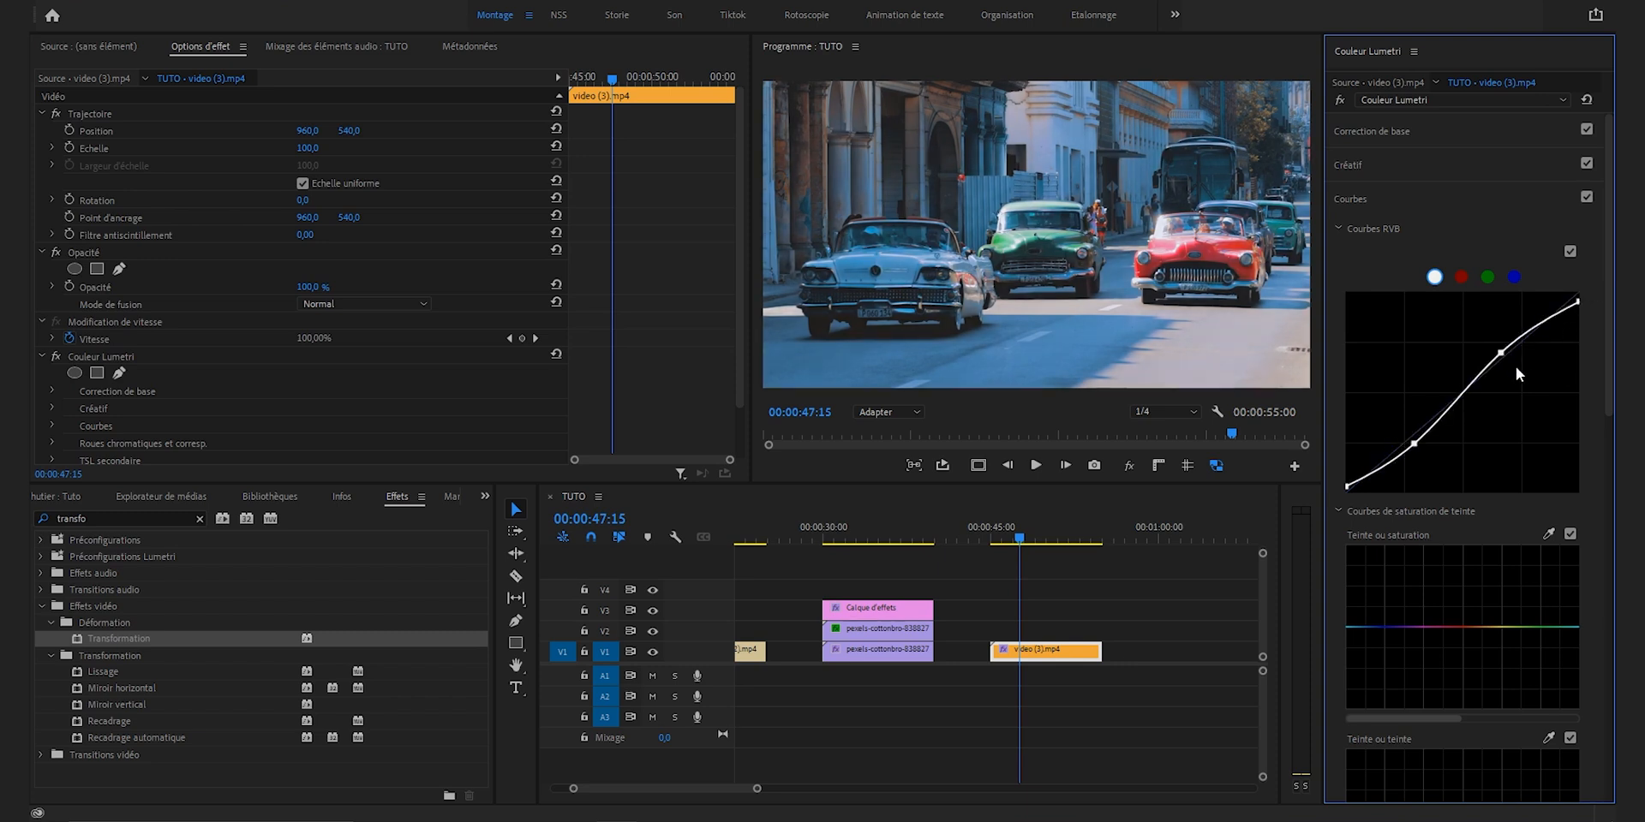
{"action": "key", "text": "ctrl+z"}
{"action": "left_click_drag", "start_coordinate": [1515, 364], "coordinate": [1502, 354]}
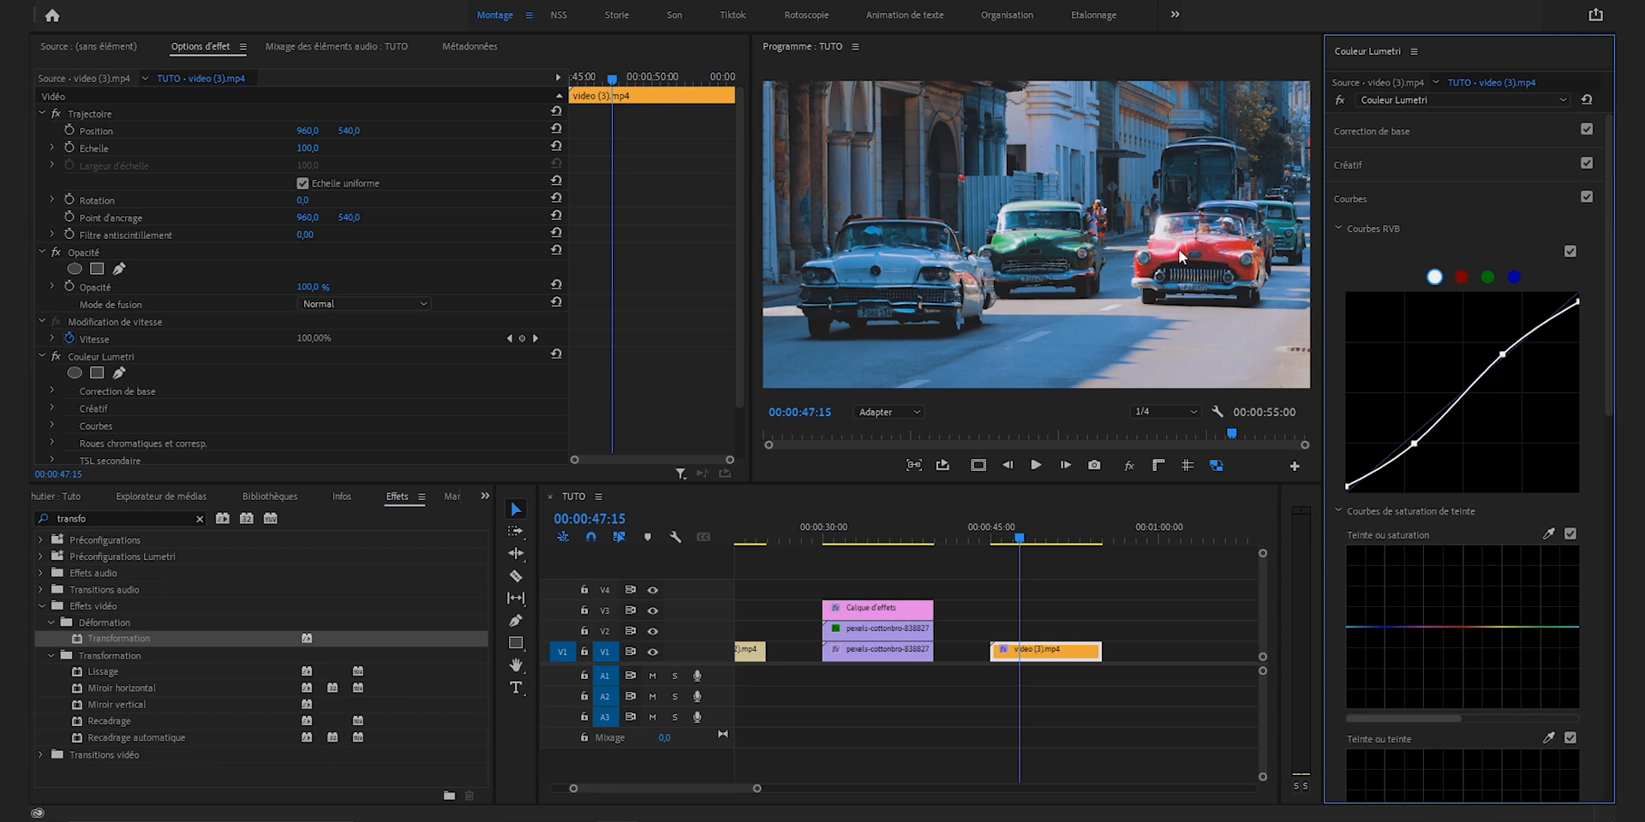
Step: Try a much steeper S-curve with brighter highlights on the cars clip's white RGB curve and undo it
{"action": "left_click_drag", "start_coordinate": [1502, 354], "coordinate": [1487, 339]}
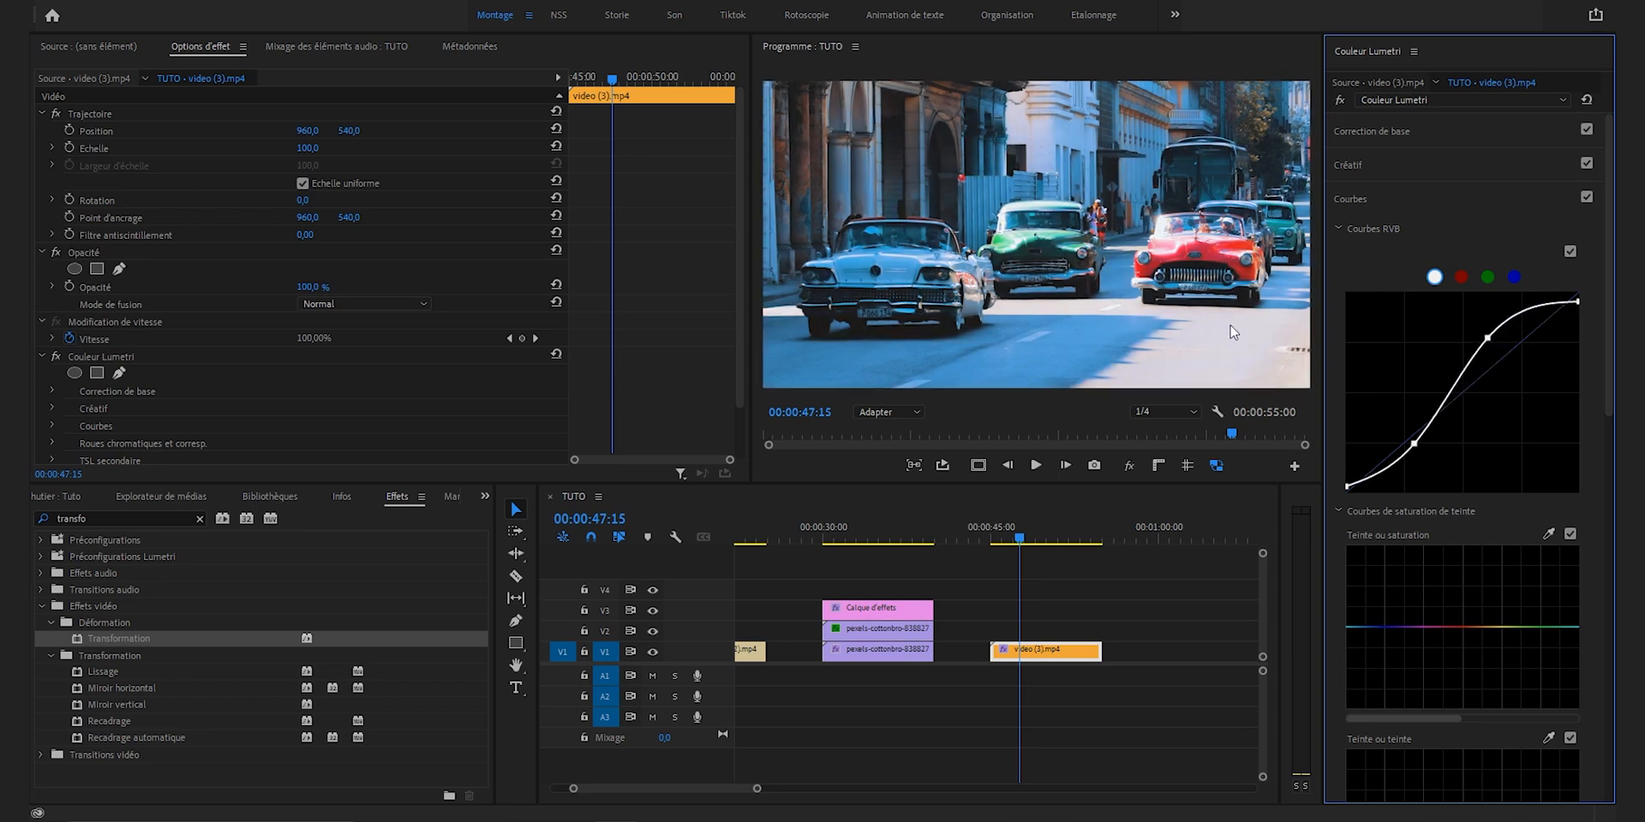
{"action": "key", "text": "ctrl+z"}
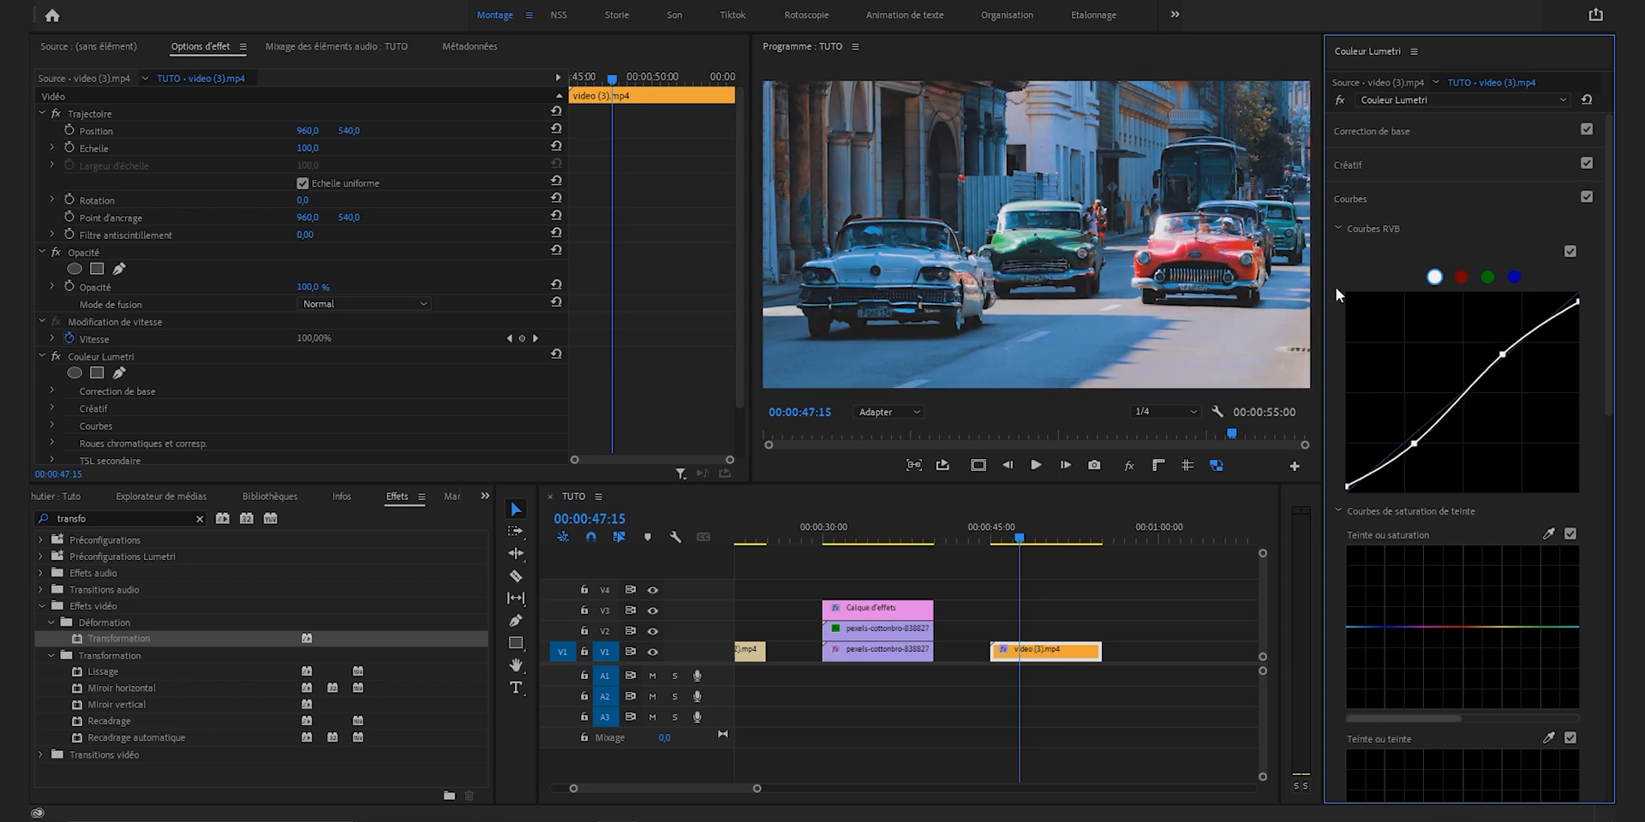
Step: Raise the red curve's midtones slightly, lower the blue curve's midtones slightly, and compare the shot with and without the curves
{"action": "left_click", "coordinate": [1460, 277]}
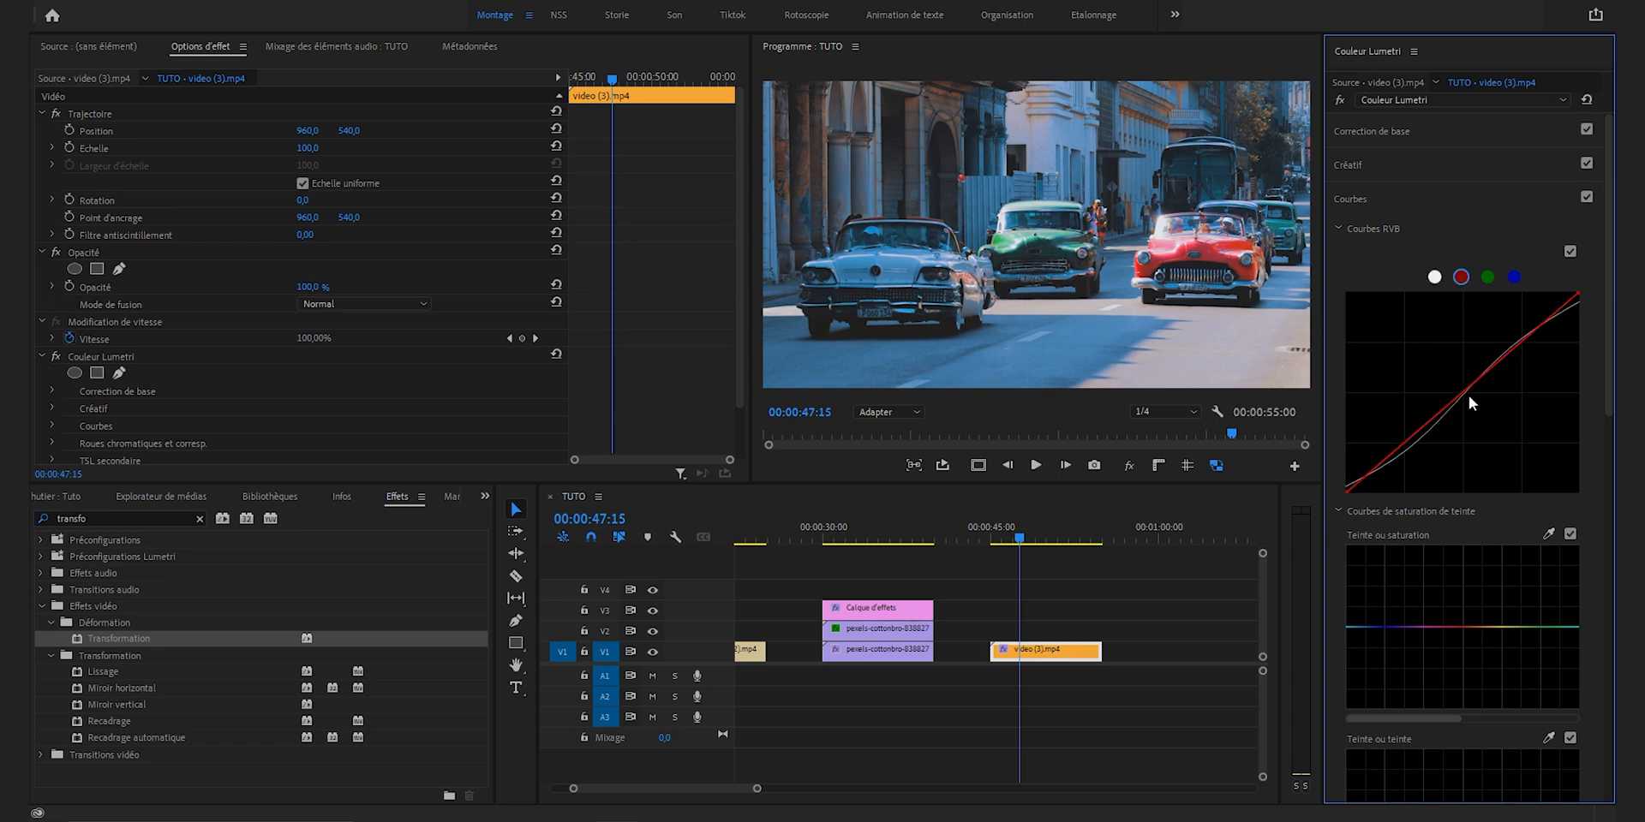
{"action": "left_click_drag", "start_coordinate": [1466, 399], "coordinate": [1459, 387]}
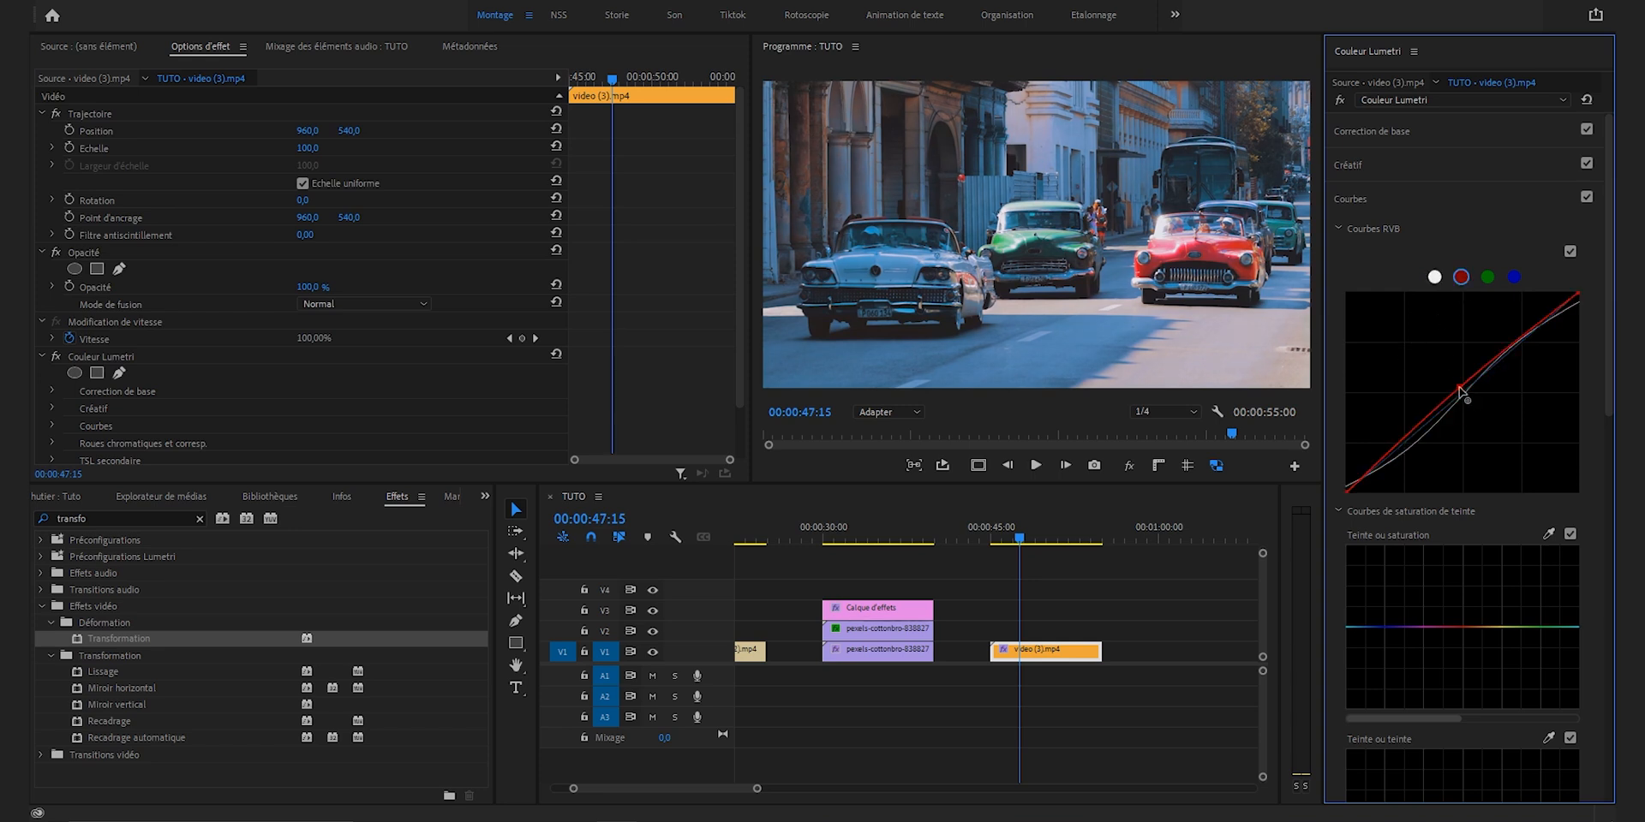
{"action": "left_click", "coordinate": [1487, 278]}
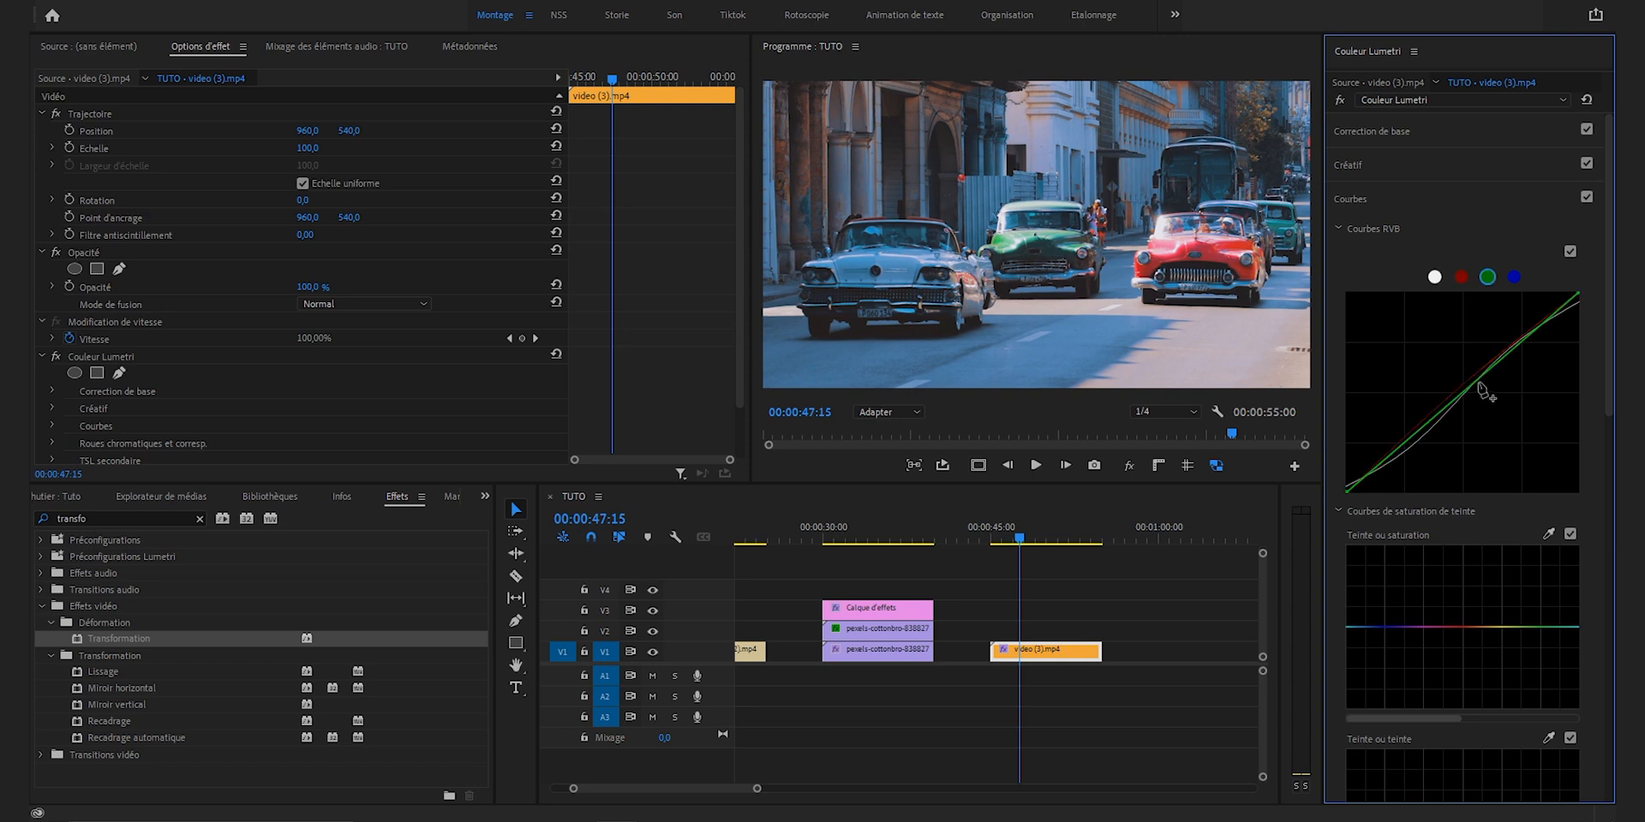
{"action": "left_click", "coordinate": [1513, 278]}
{"action": "left_click_drag", "start_coordinate": [1482, 385], "coordinate": [1477, 392]}
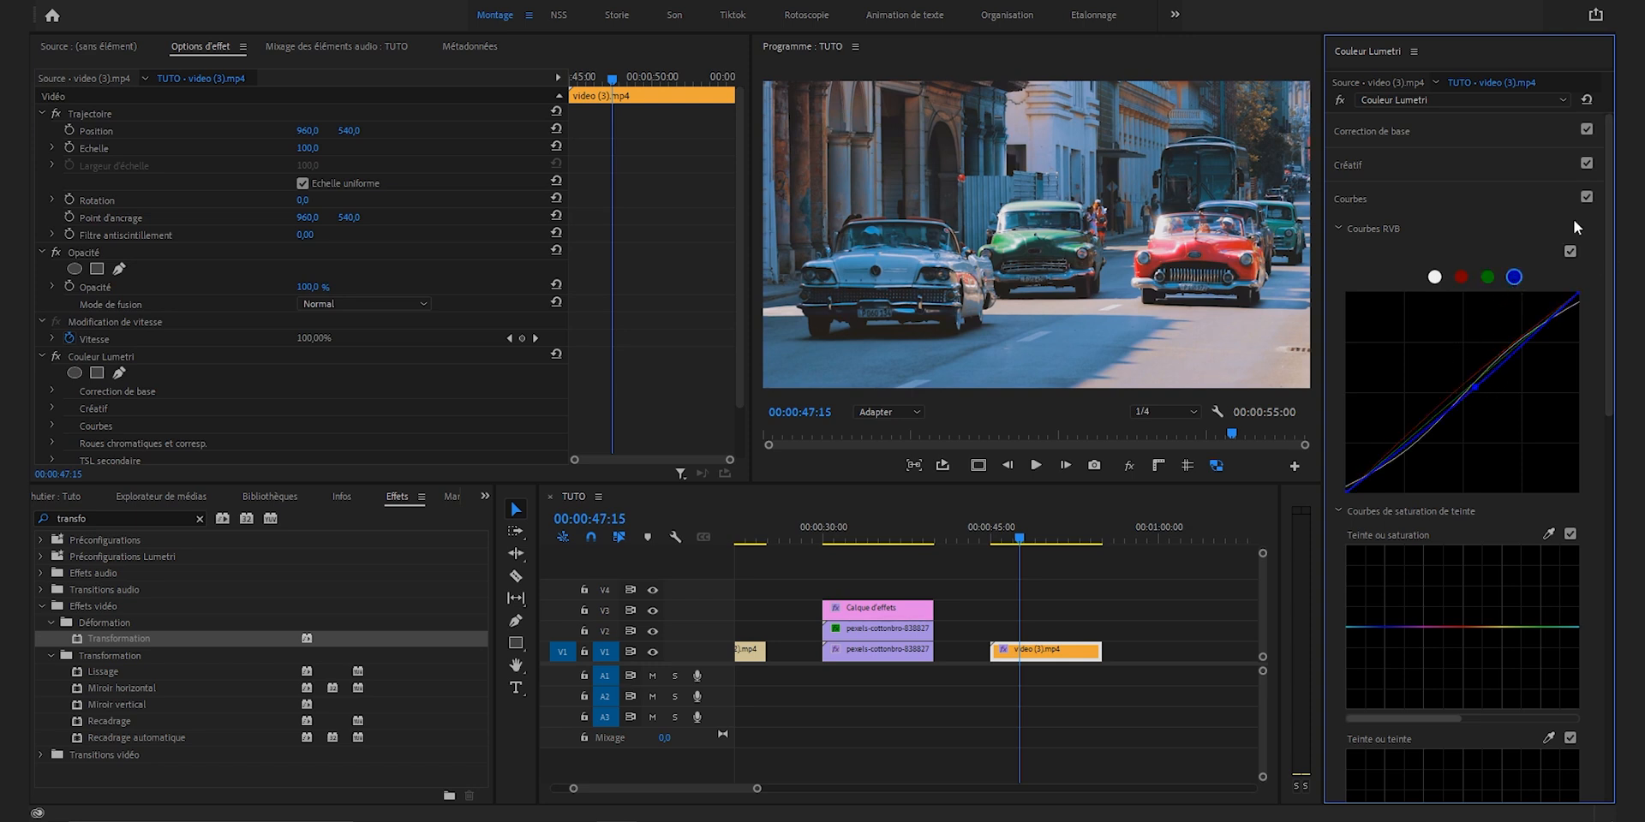
{"action": "left_click", "coordinate": [1586, 198]}
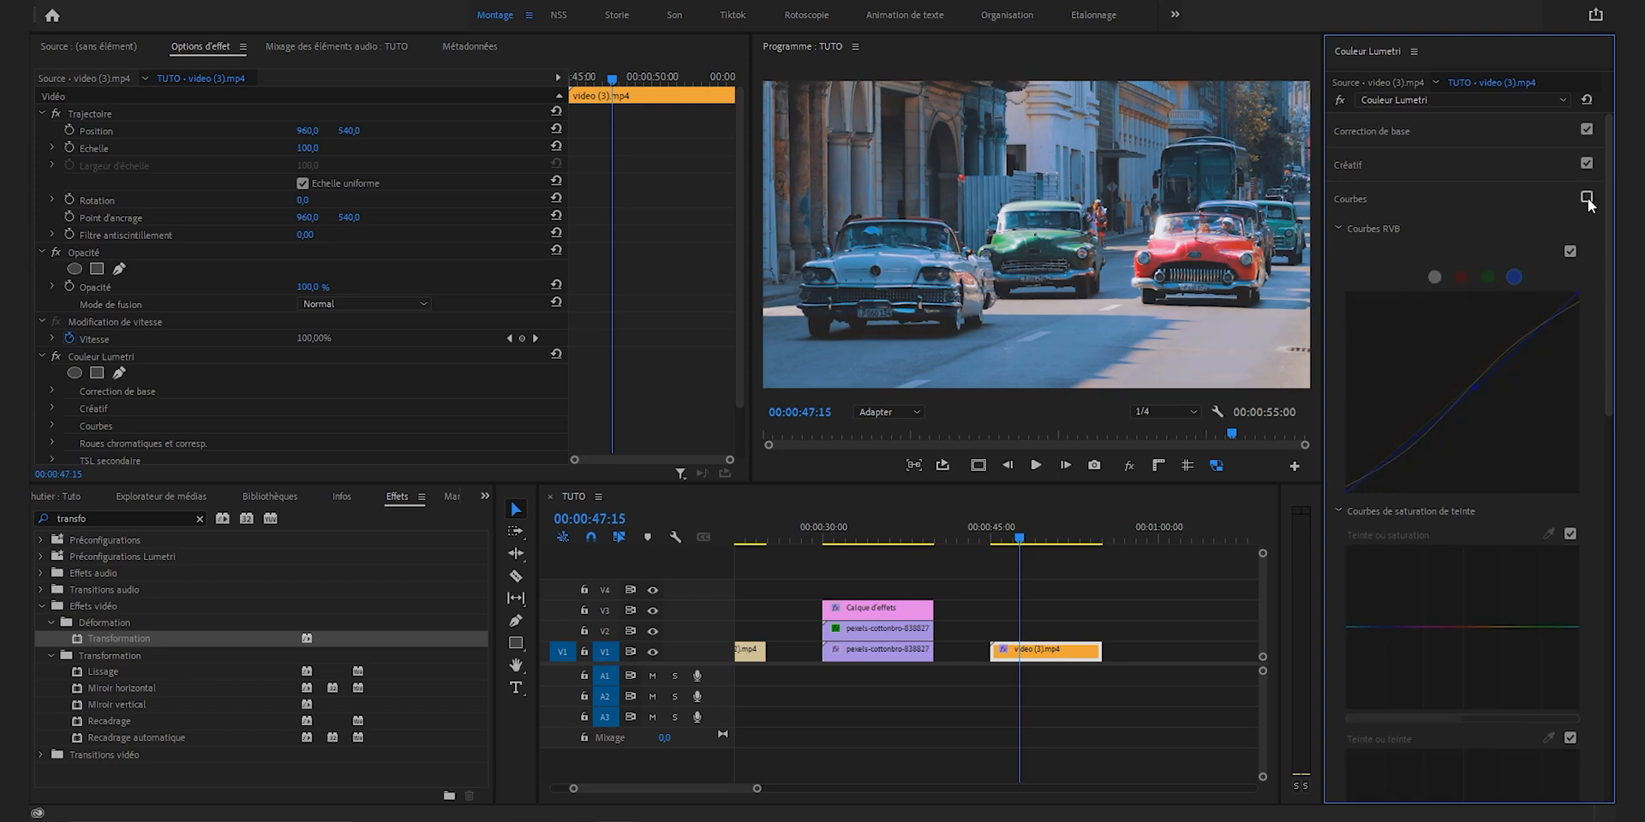
{"action": "left_click", "coordinate": [1587, 198]}
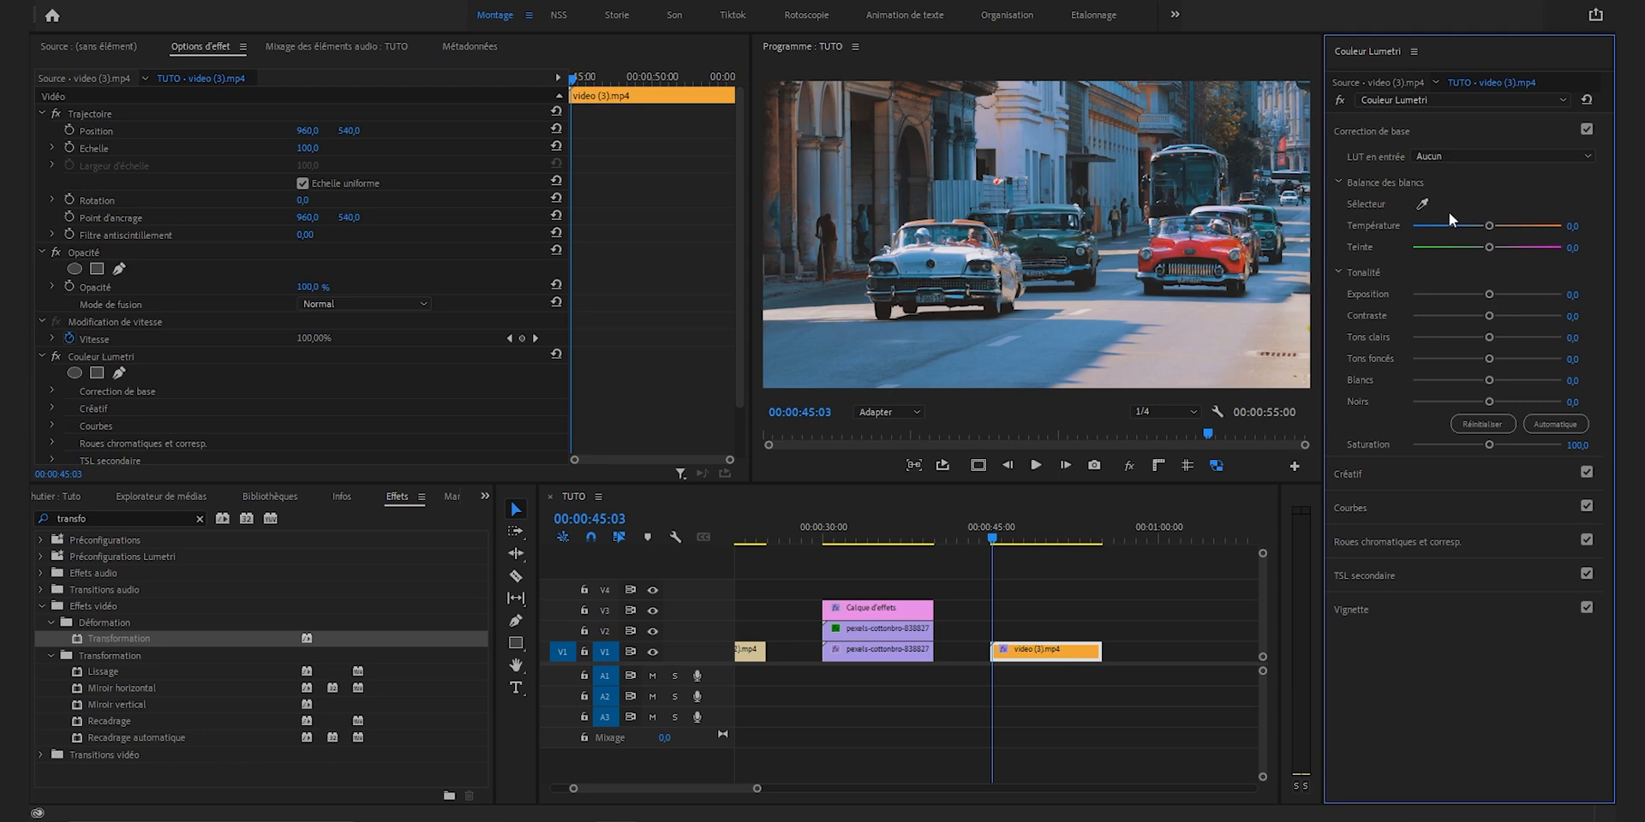
Step: Sample the white balance from the white car, raise the temperature slightly and adjust the dark tones for a warmer look
{"action": "left_click", "coordinate": [1422, 204]}
{"action": "left_click", "coordinate": [919, 230]}
{"action": "left_click_drag", "start_coordinate": [1494, 225], "coordinate": [1503, 224]}
{"action": "left_click_drag", "start_coordinate": [1487, 401], "coordinate": [1496, 365]}
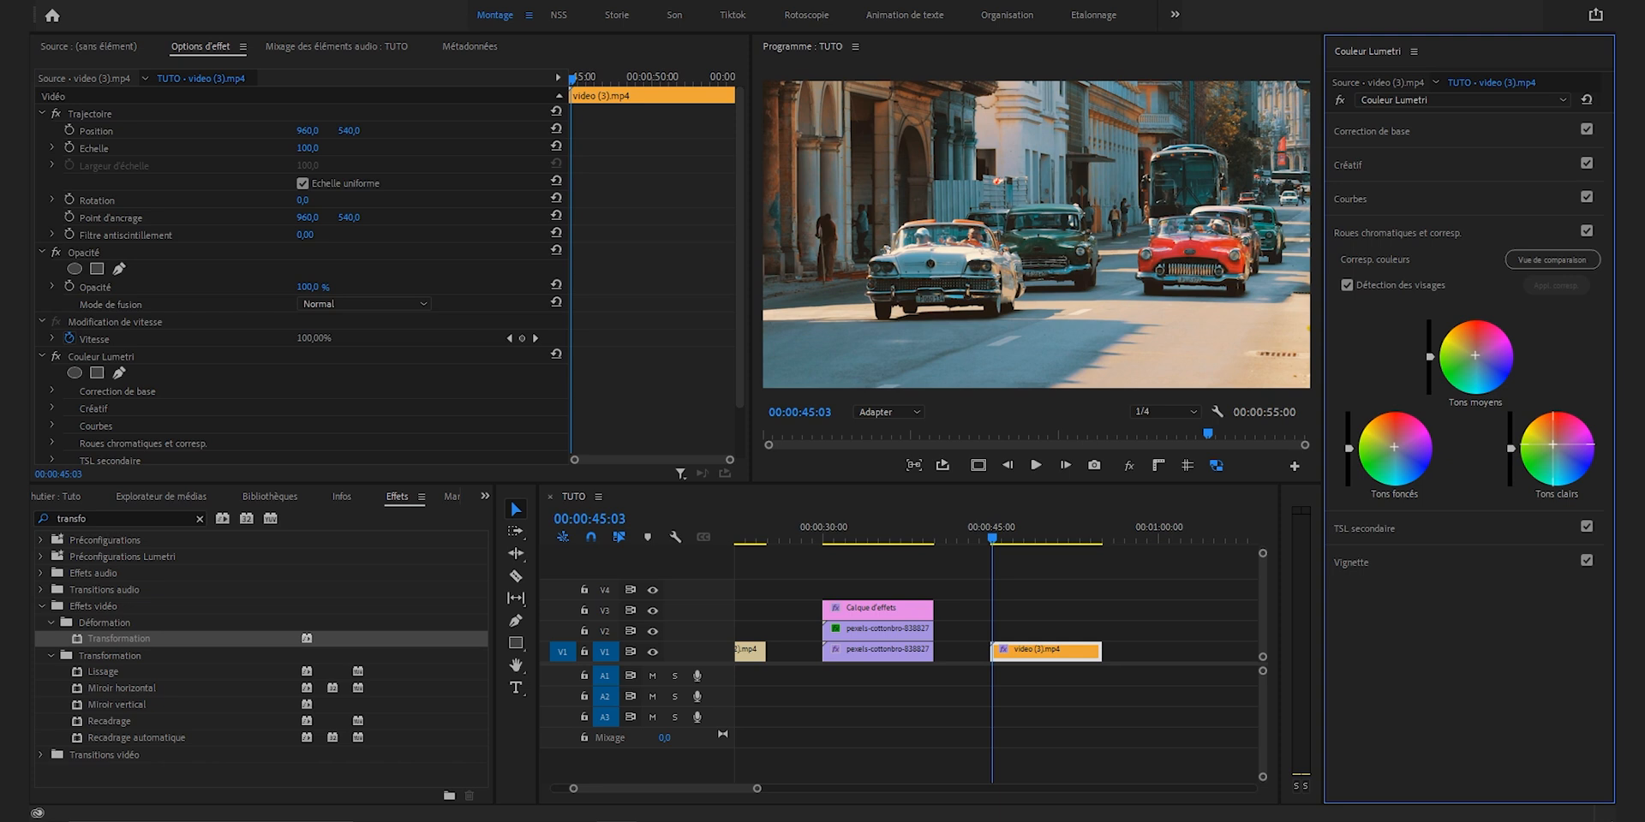
Step: Duplicate the cars clip onto V2 and give it the flashlight overlay's 25% Incruster opacity and Noir & blanc effect
{"action": "left_click", "coordinate": [1032, 659]}
{"action": "left_click_drag", "start_coordinate": [1032, 660], "coordinate": [1032, 630]}
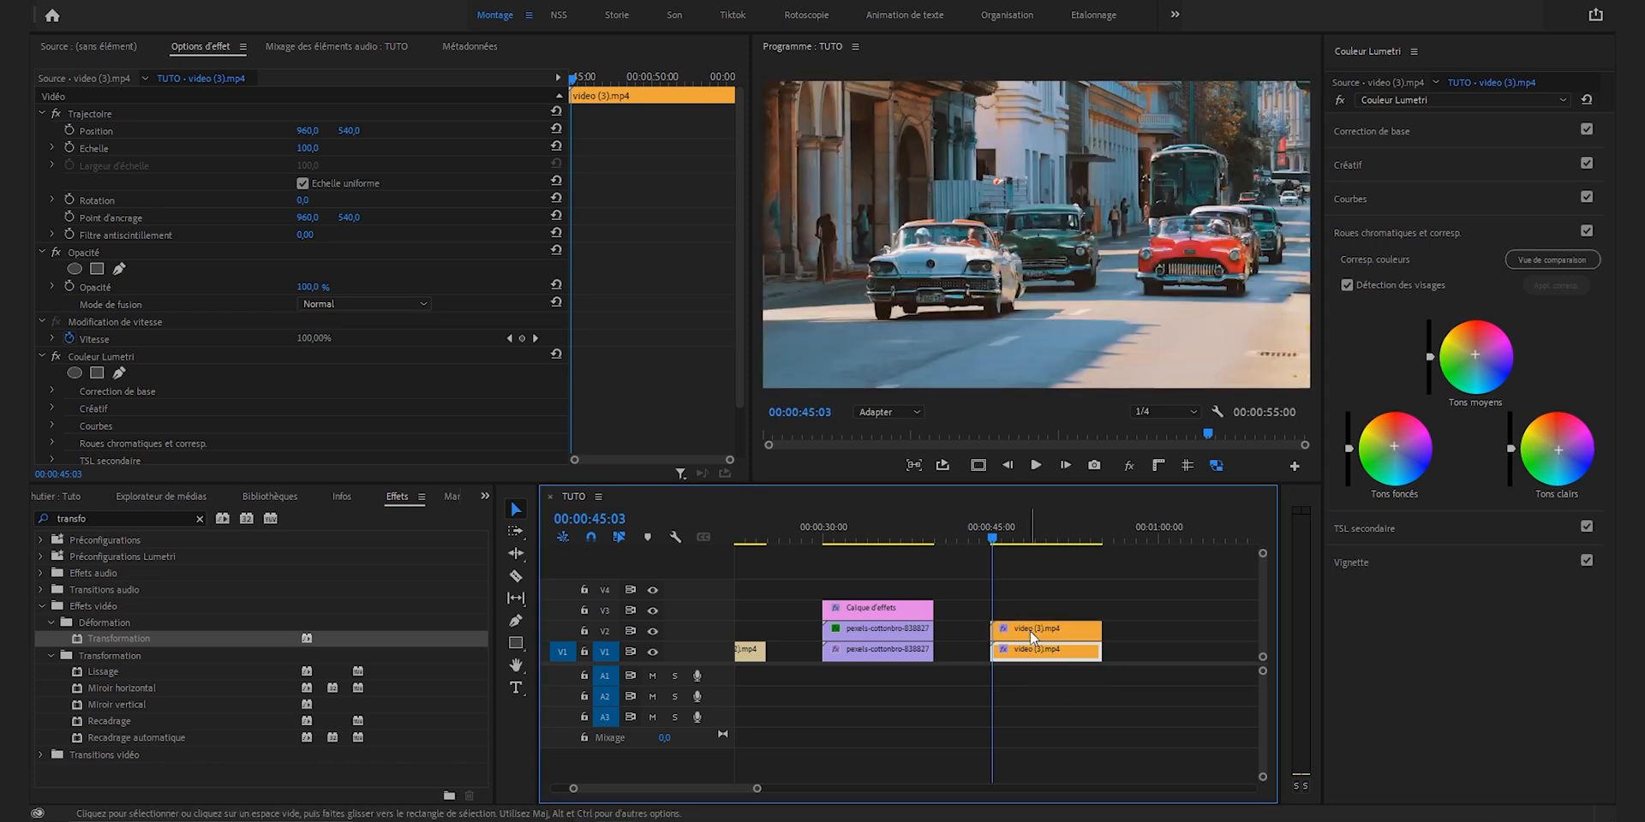
{"action": "left_click", "coordinate": [923, 635]}
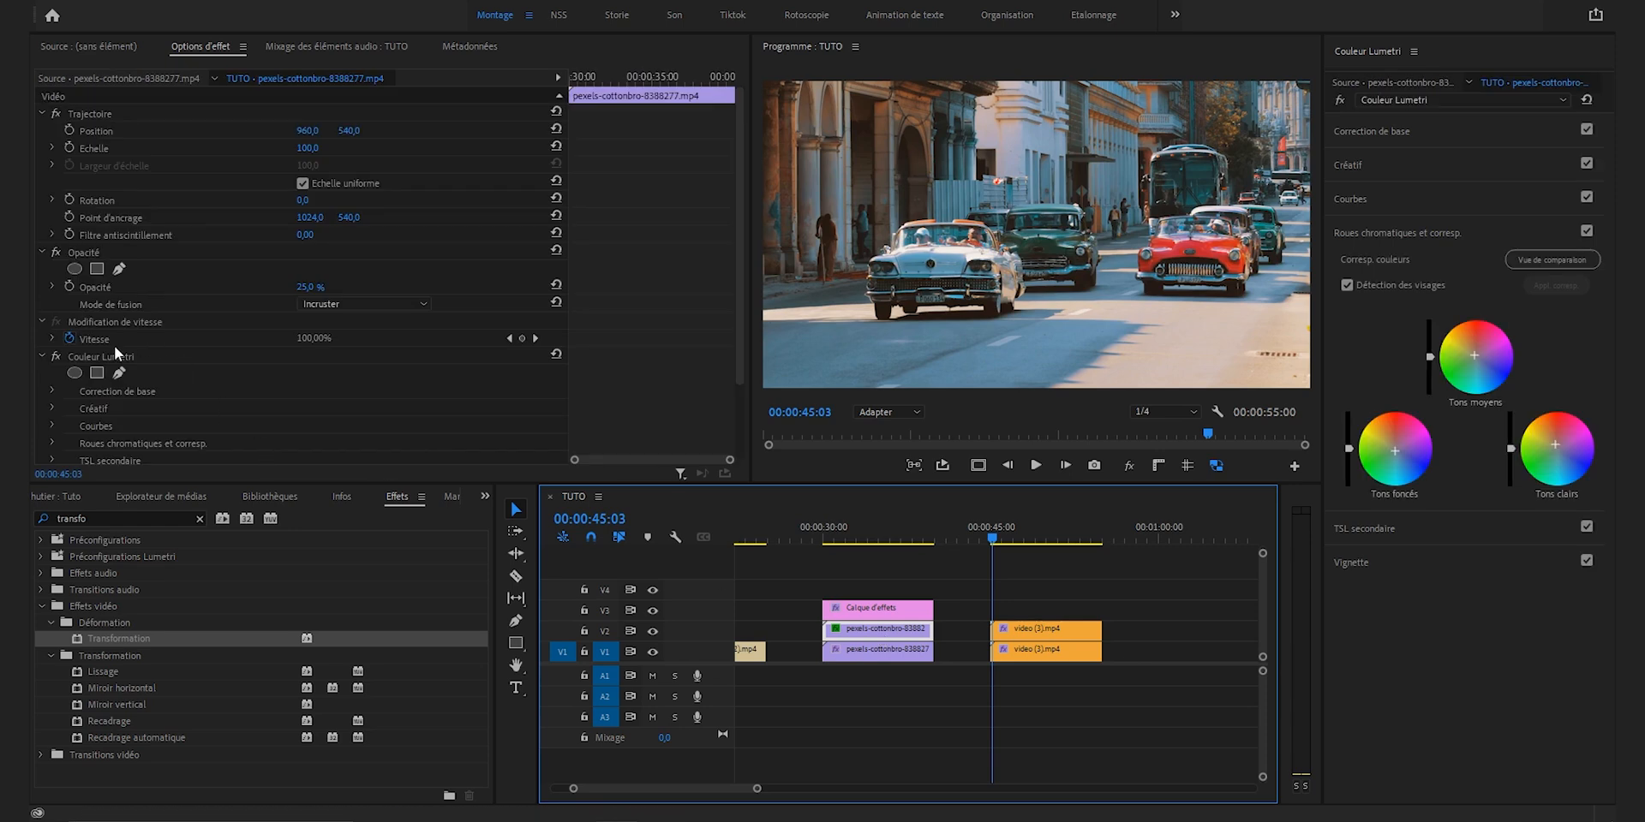
{"action": "left_click", "coordinate": [85, 251]}
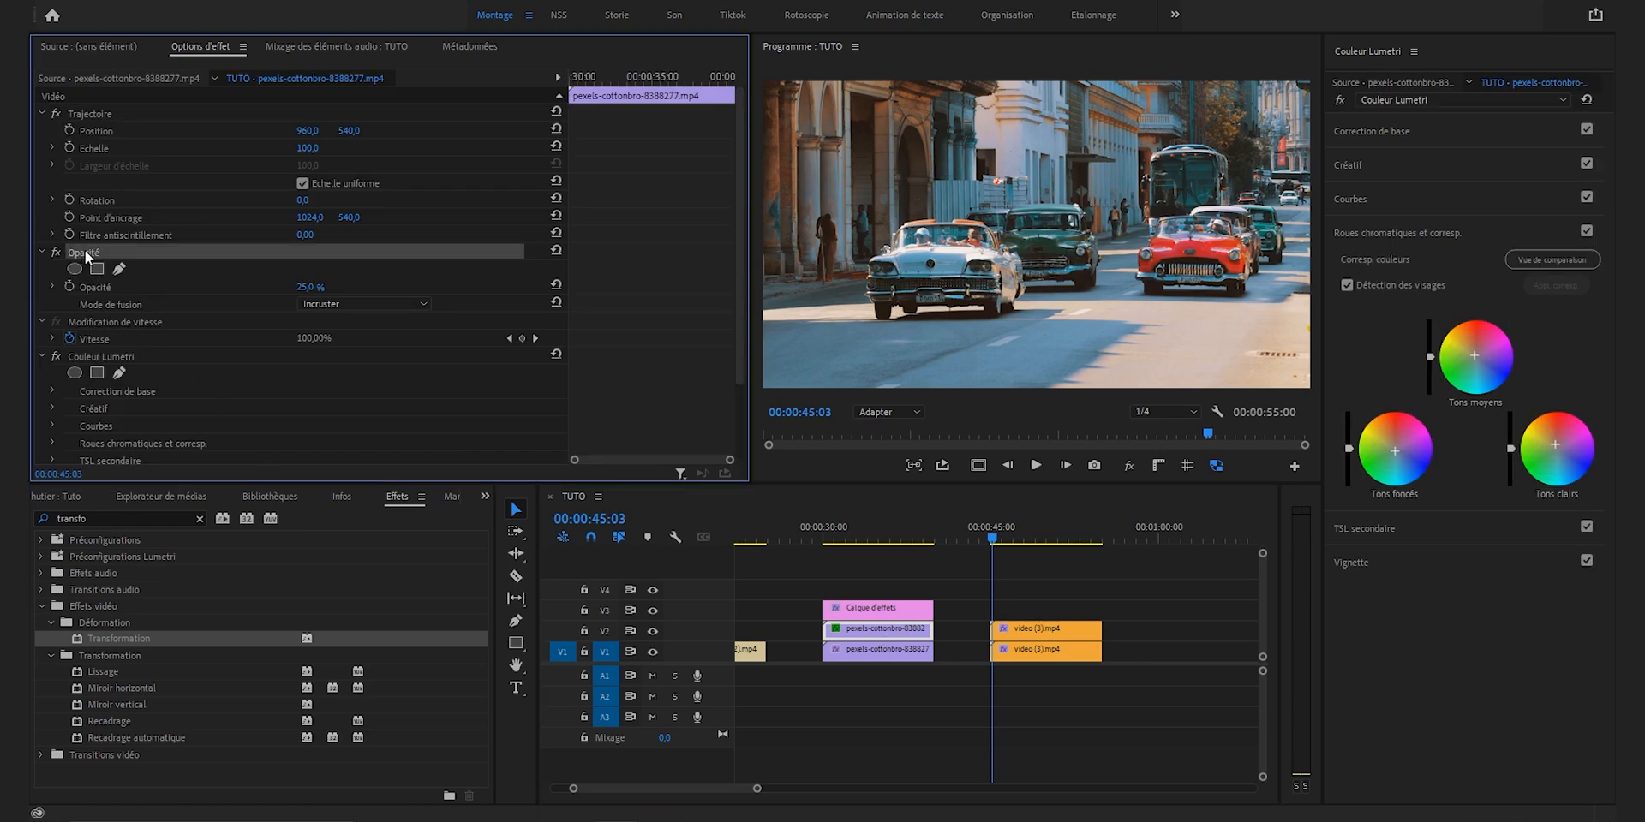
{"action": "scroll", "coordinate": [183, 325], "scroll_direction": "down", "scroll_amount": 3}
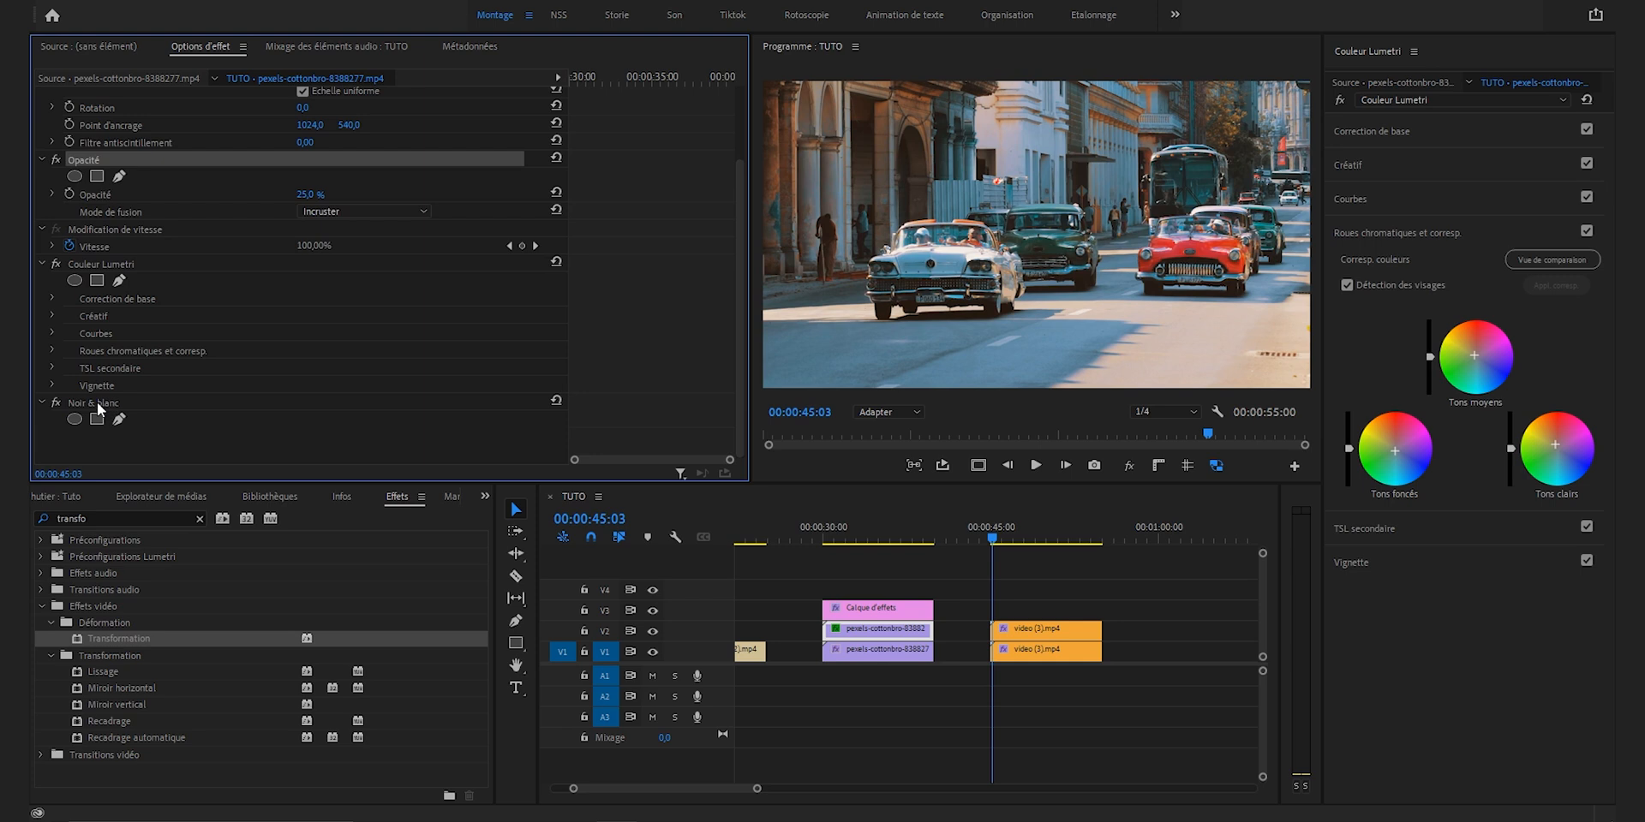
Step: Copy the flashlight shot's adjustment layer onto V3 above the cars clips and compare the shot with all effects bypassed
{"action": "left_click_drag", "start_coordinate": [869, 609], "coordinate": [1040, 618]}
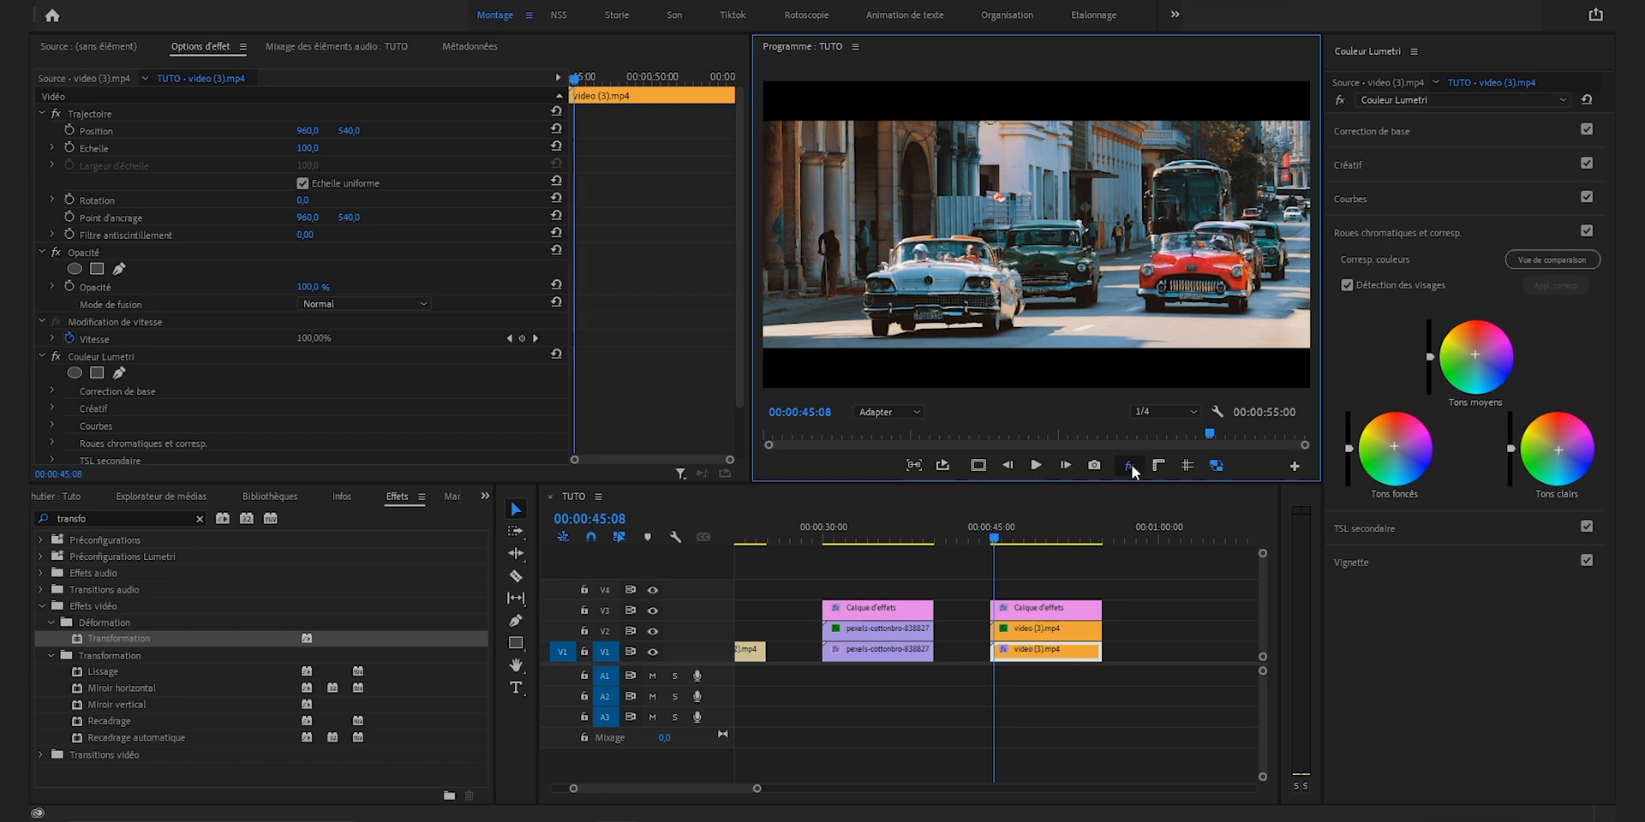
{"action": "left_click", "coordinate": [1130, 465]}
{"action": "left_click", "coordinate": [1130, 465]}
Step: Sample the red car's paint as the key colour in the V1 cars clip's TSL secondaire and show the Couleur/Gris mask
{"action": "left_click", "coordinate": [1365, 231]}
{"action": "left_click", "coordinate": [1366, 268]}
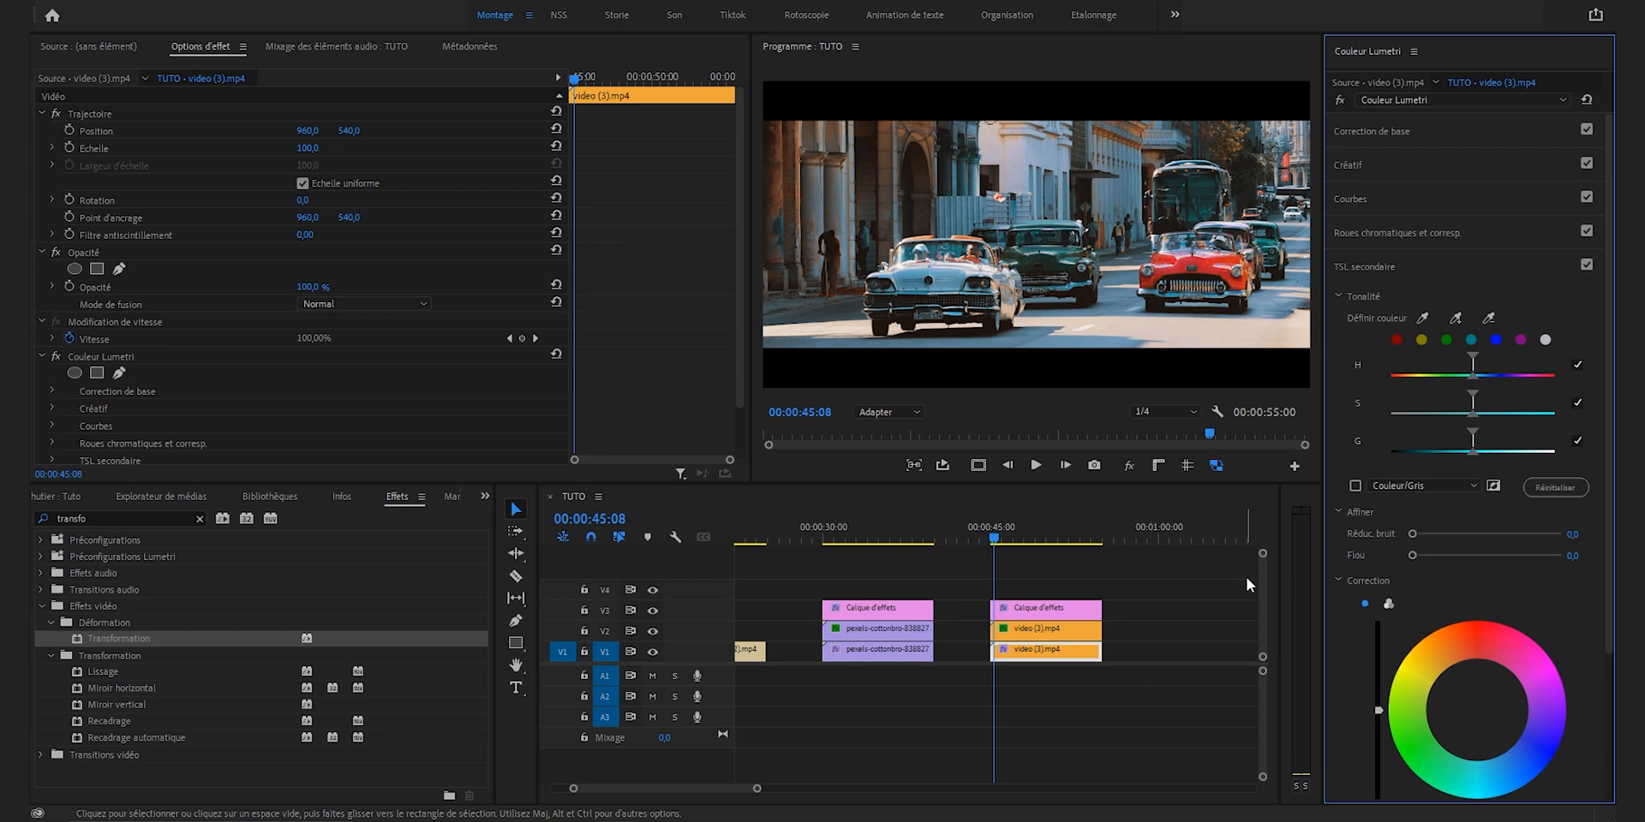
{"action": "left_click", "coordinate": [1008, 538]}
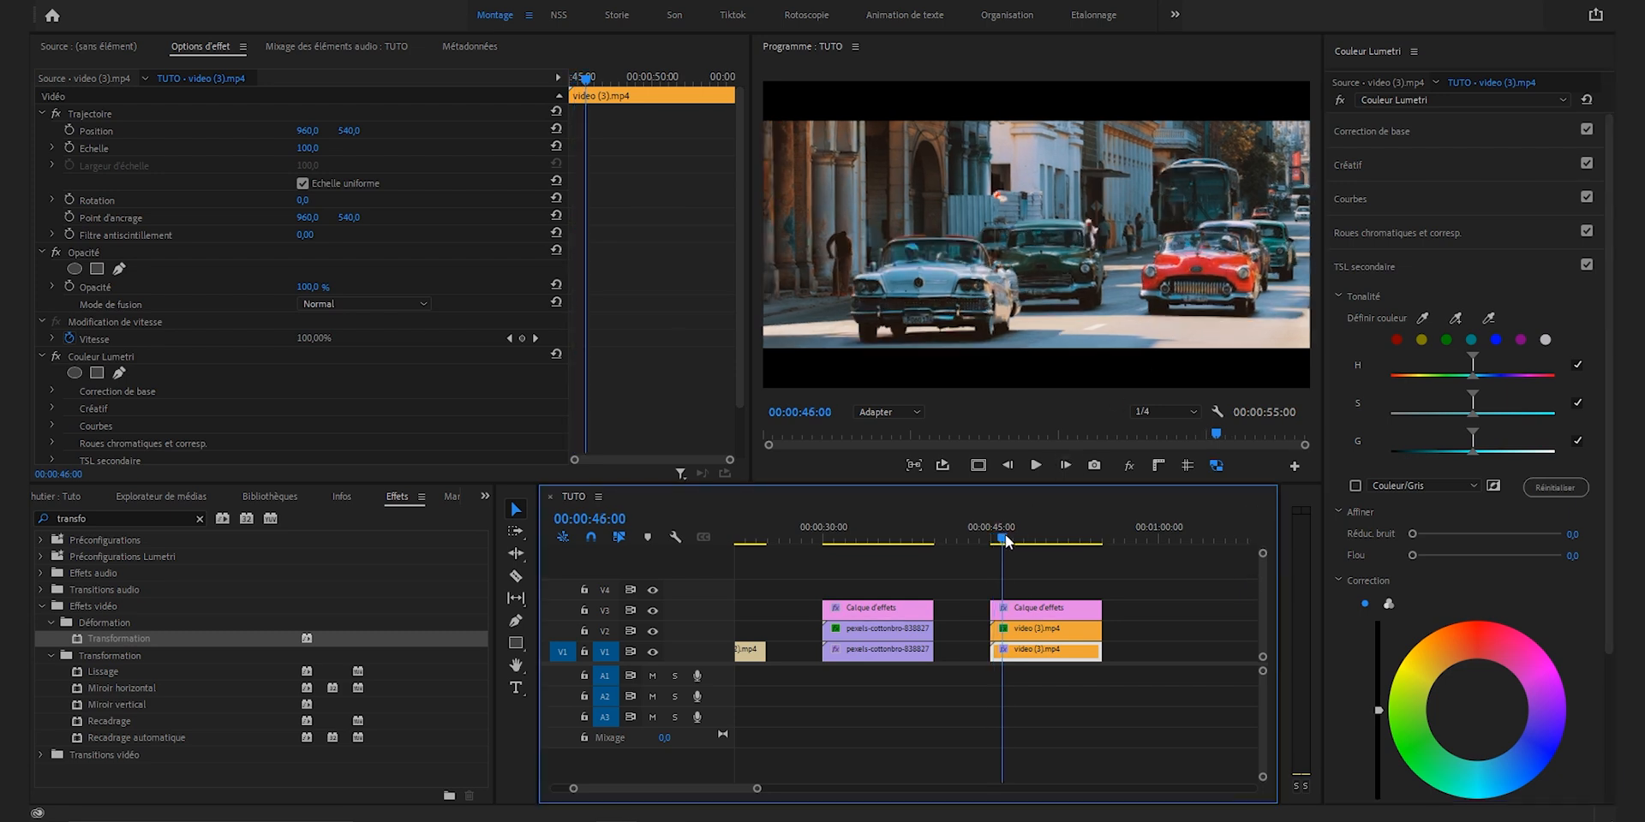
{"action": "key", "text": "space"}
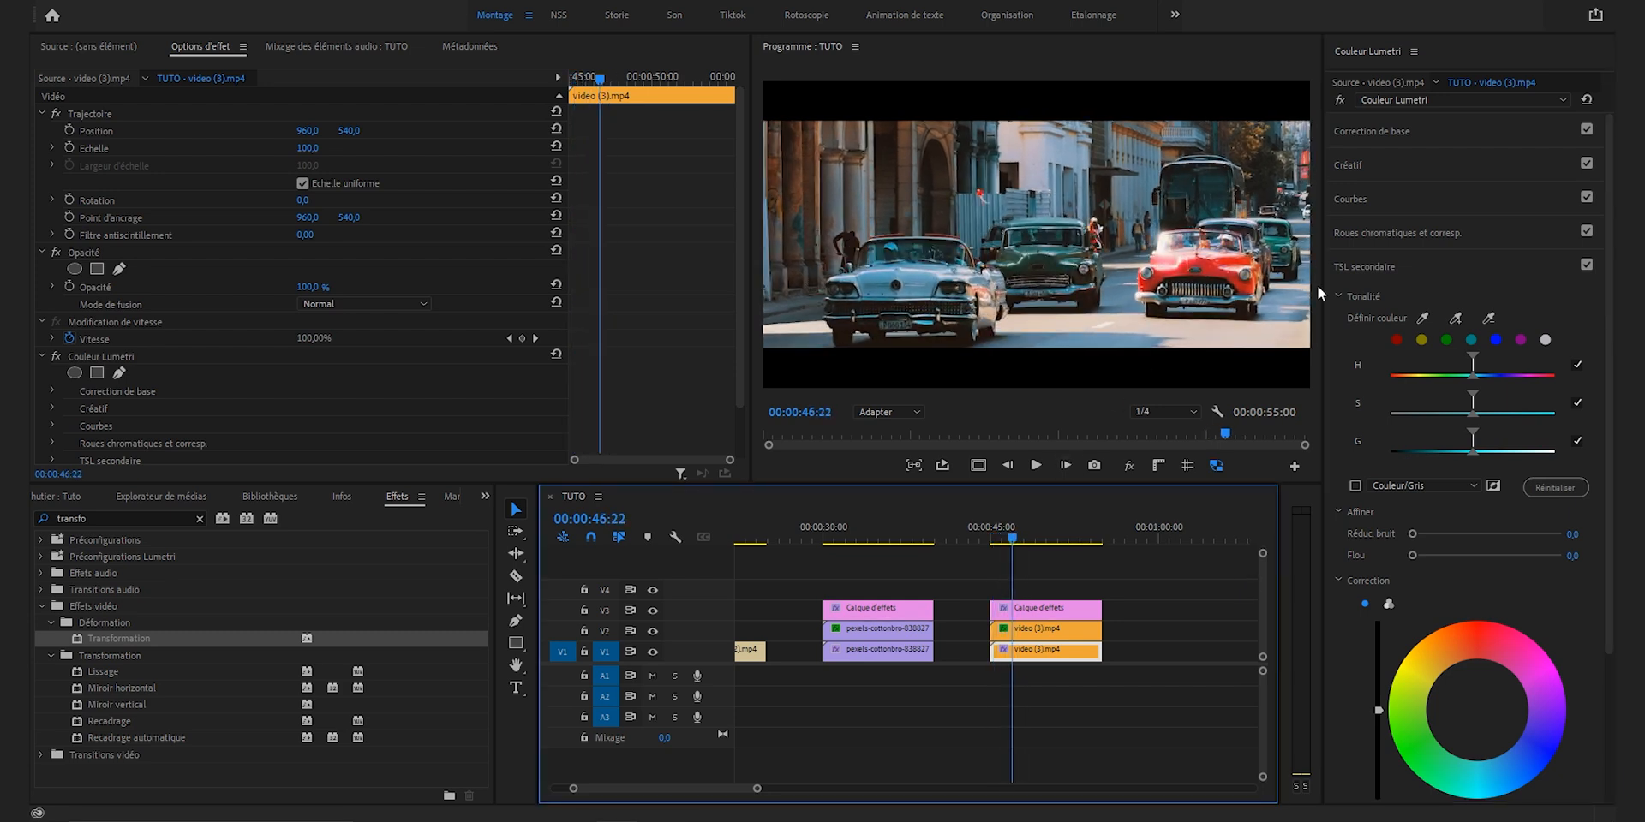
{"action": "left_click", "coordinate": [1447, 339]}
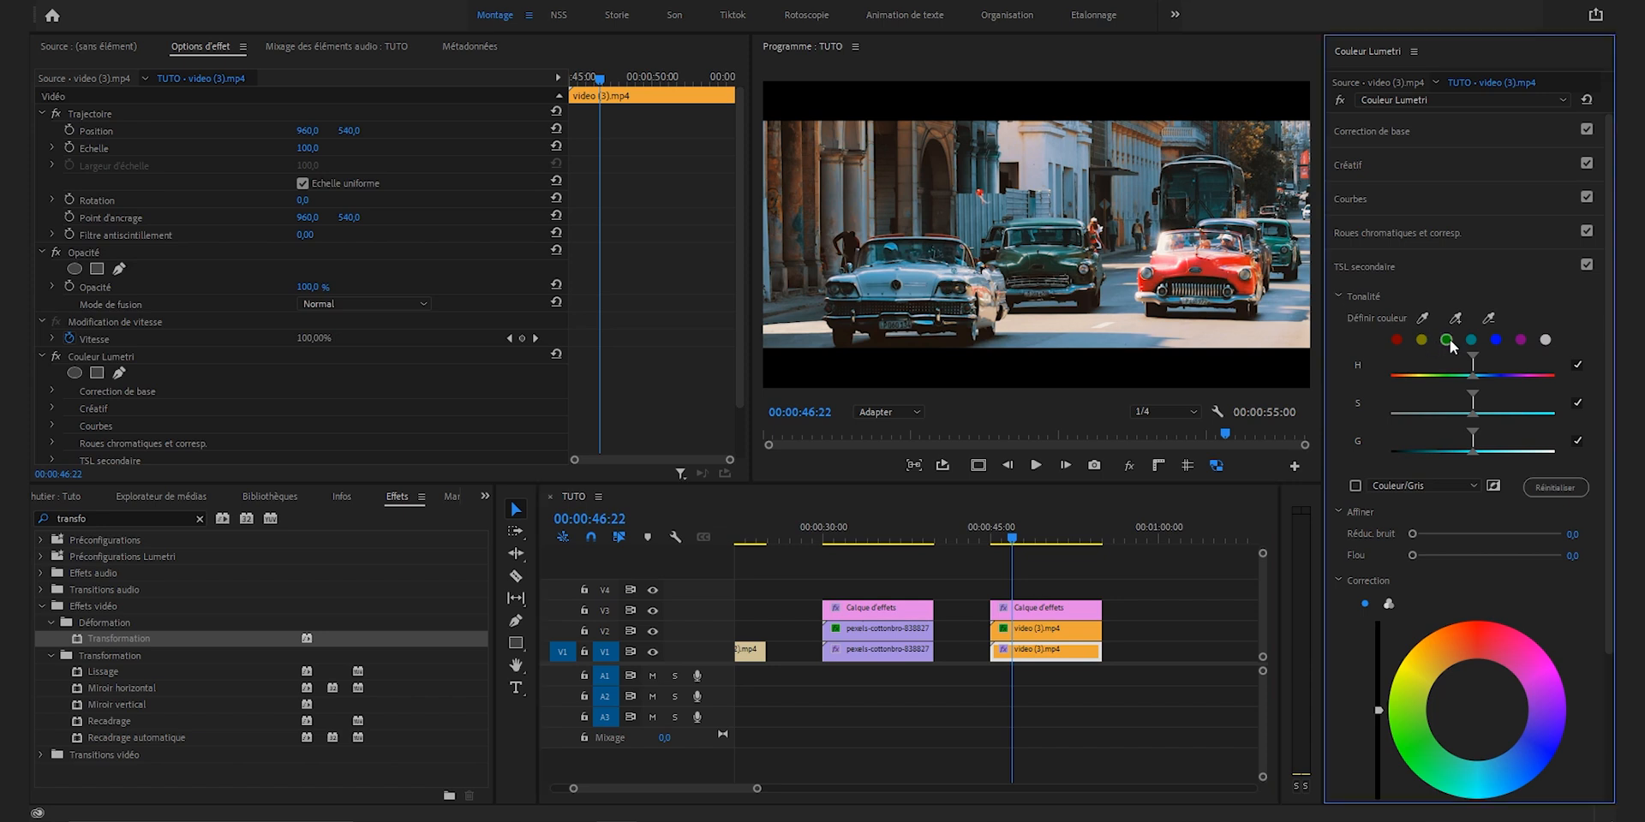
{"action": "left_click", "coordinate": [1424, 317]}
{"action": "left_click", "coordinate": [1213, 261]}
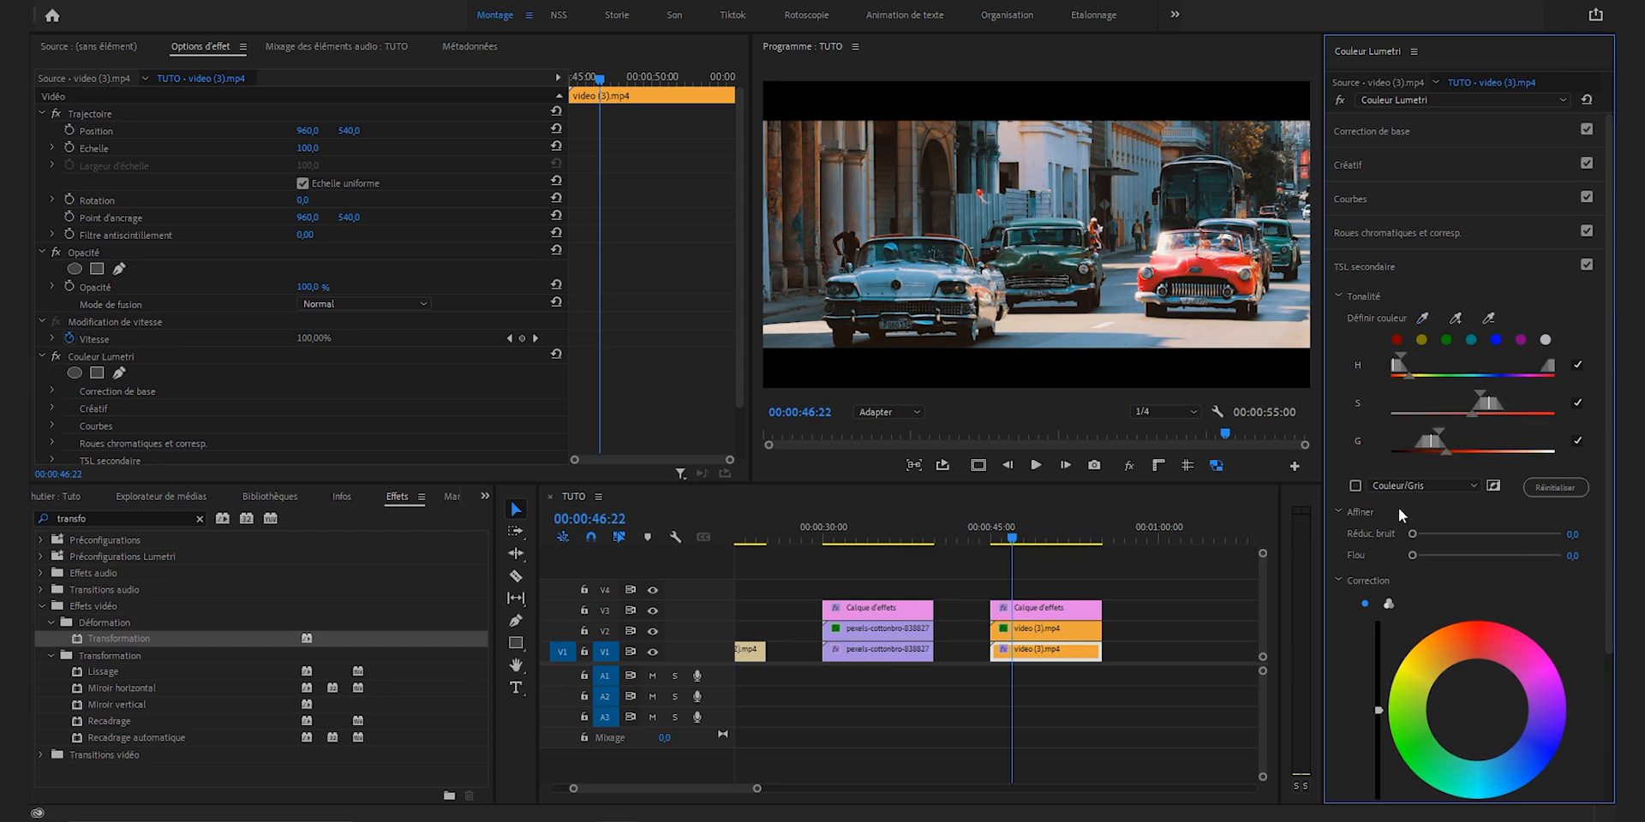
{"action": "left_click", "coordinate": [1356, 486]}
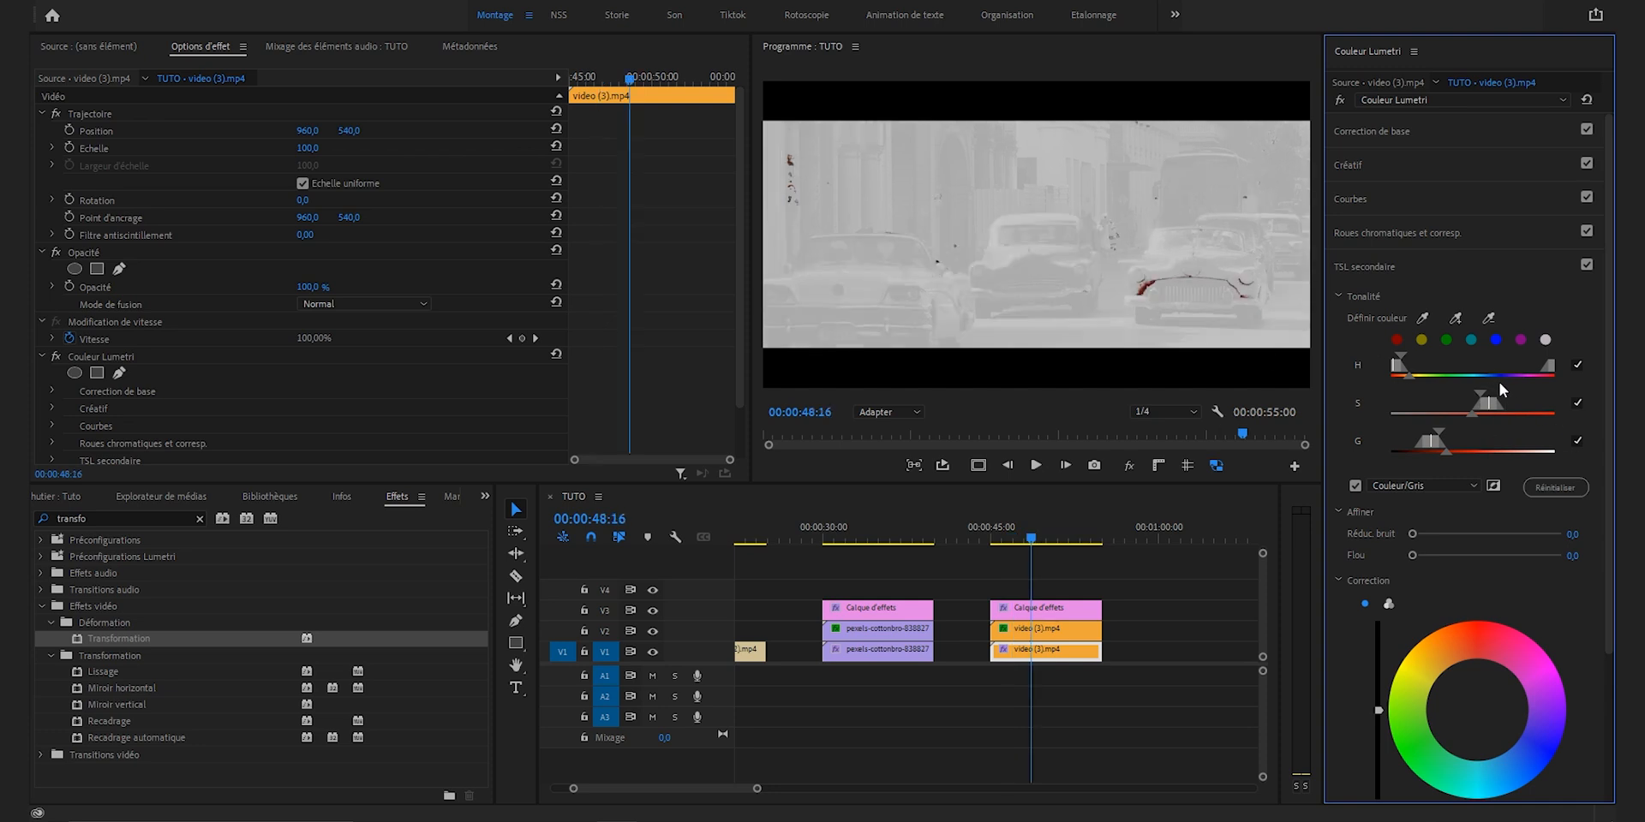
Step: Widen the key's saturation and luminance ranges to isolate the red car, and tint it orange with the correction wheel, mask hidden
{"action": "left_click_drag", "start_coordinate": [1481, 397], "coordinate": [1464, 441]}
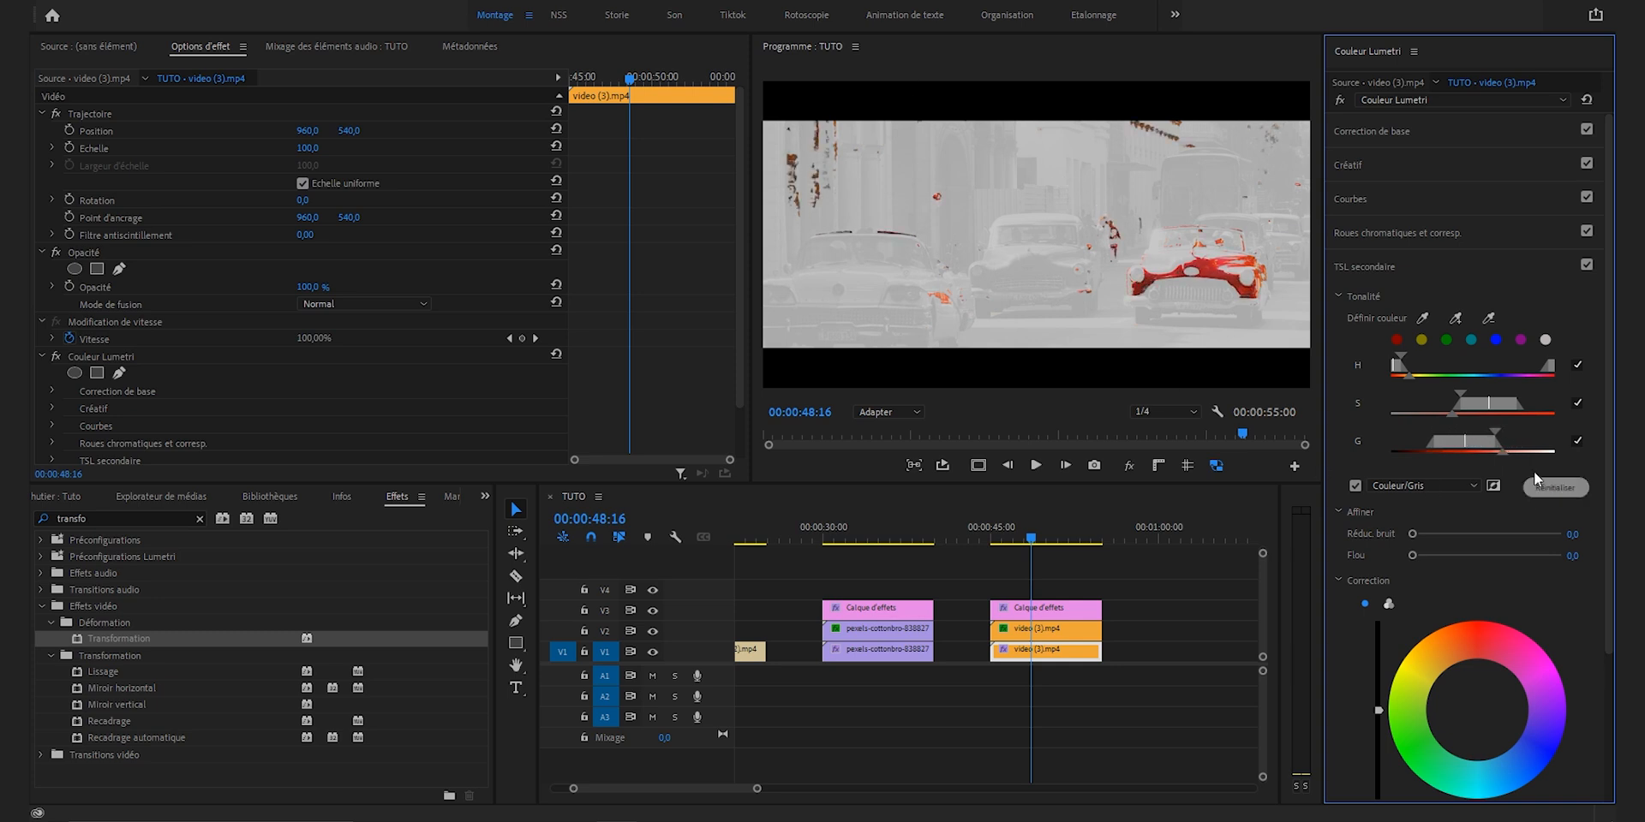
{"action": "left_click_drag", "start_coordinate": [1503, 452], "coordinate": [1486, 455]}
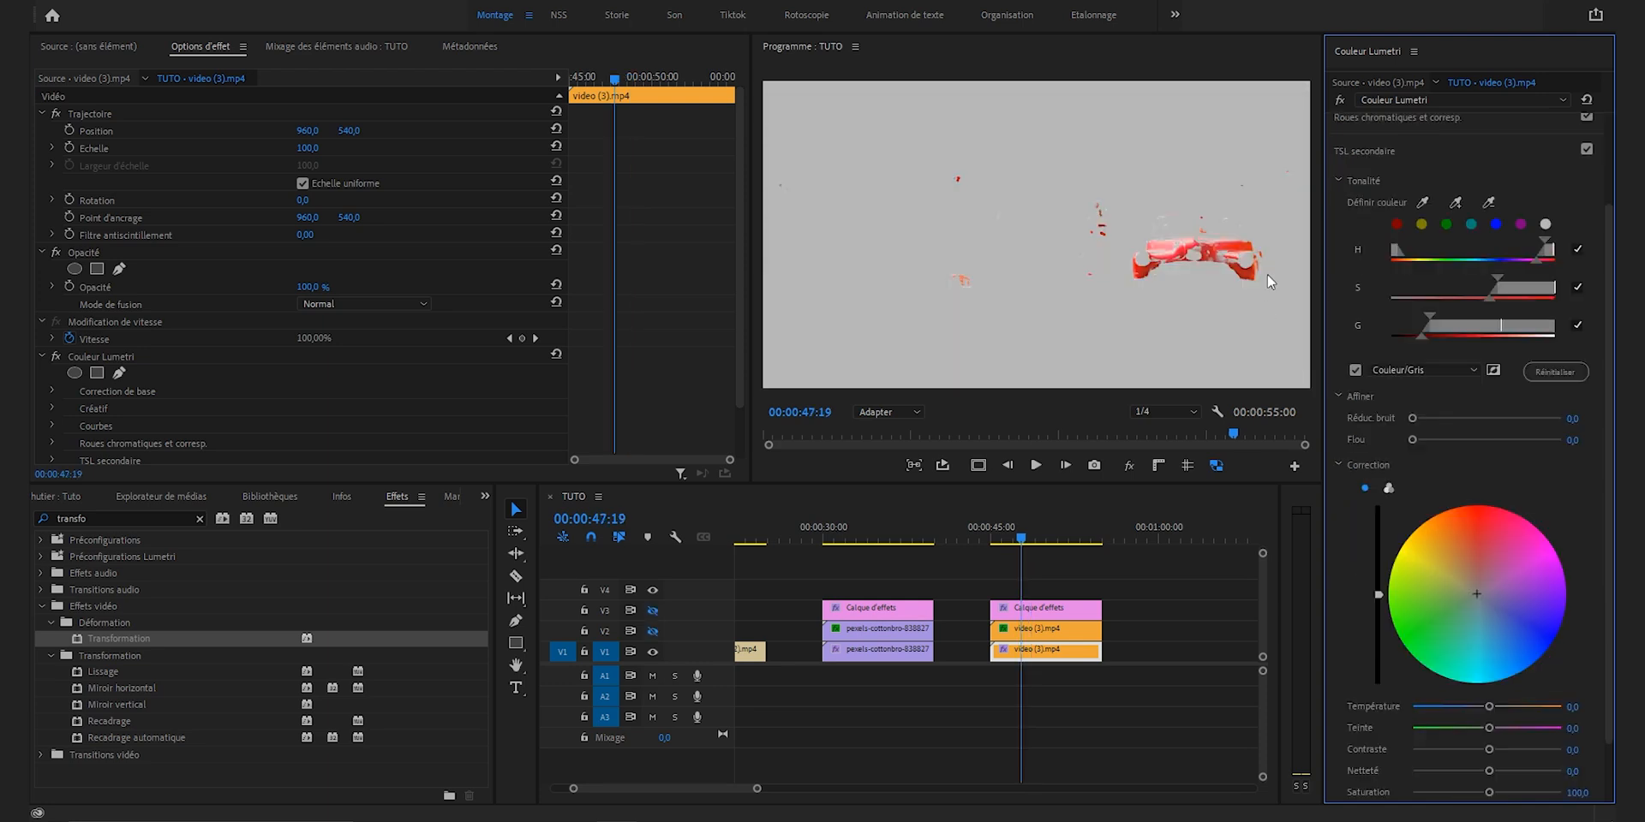
{"action": "left_click", "coordinate": [1356, 371]}
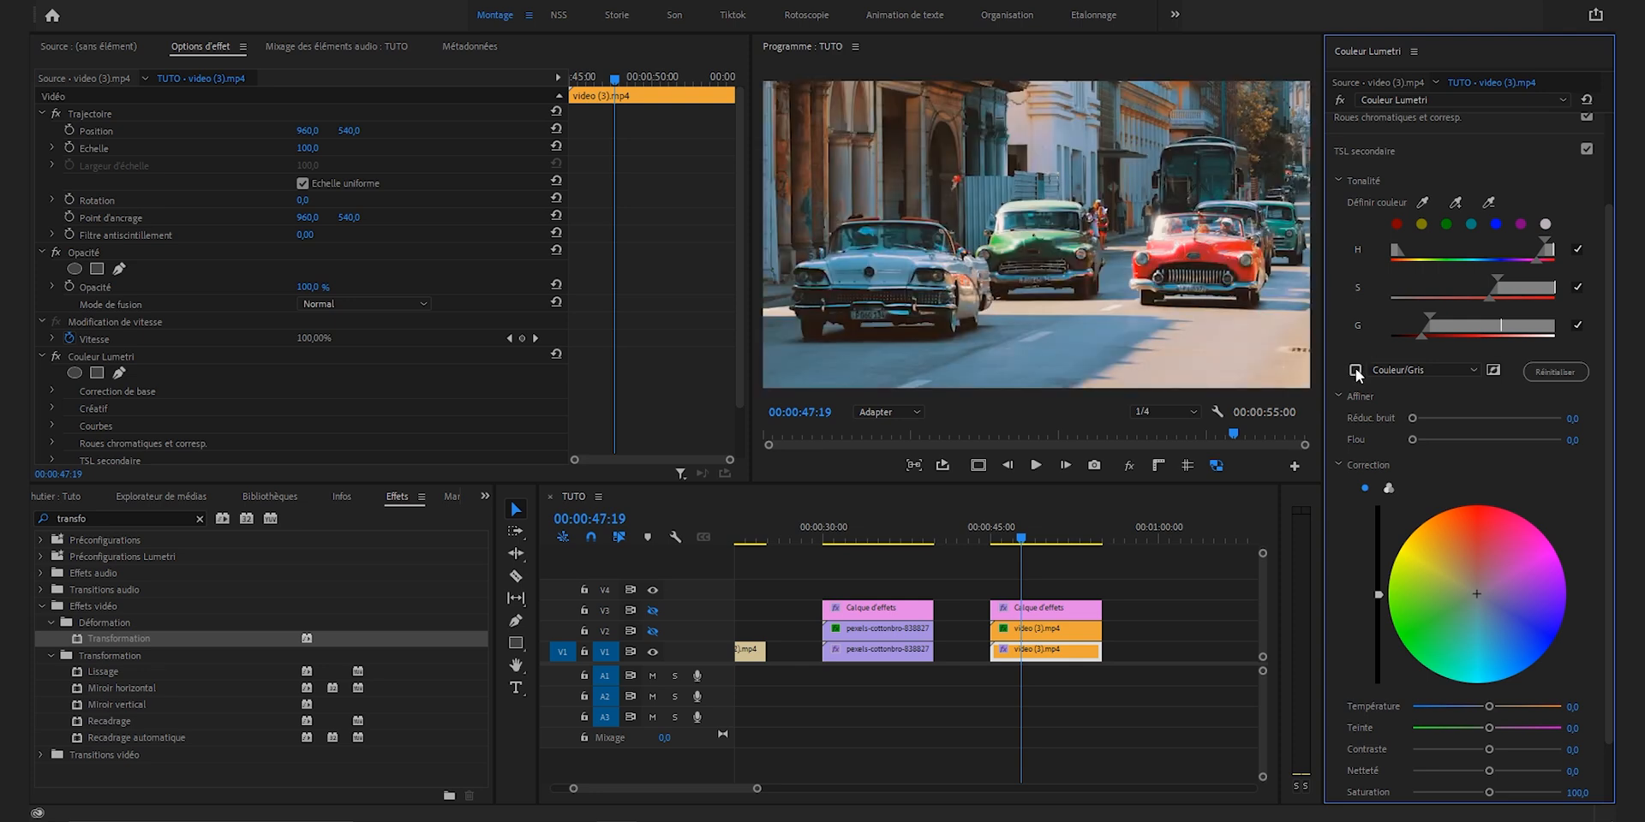
{"action": "left_click_drag", "start_coordinate": [1475, 594], "coordinate": [1379, 573]}
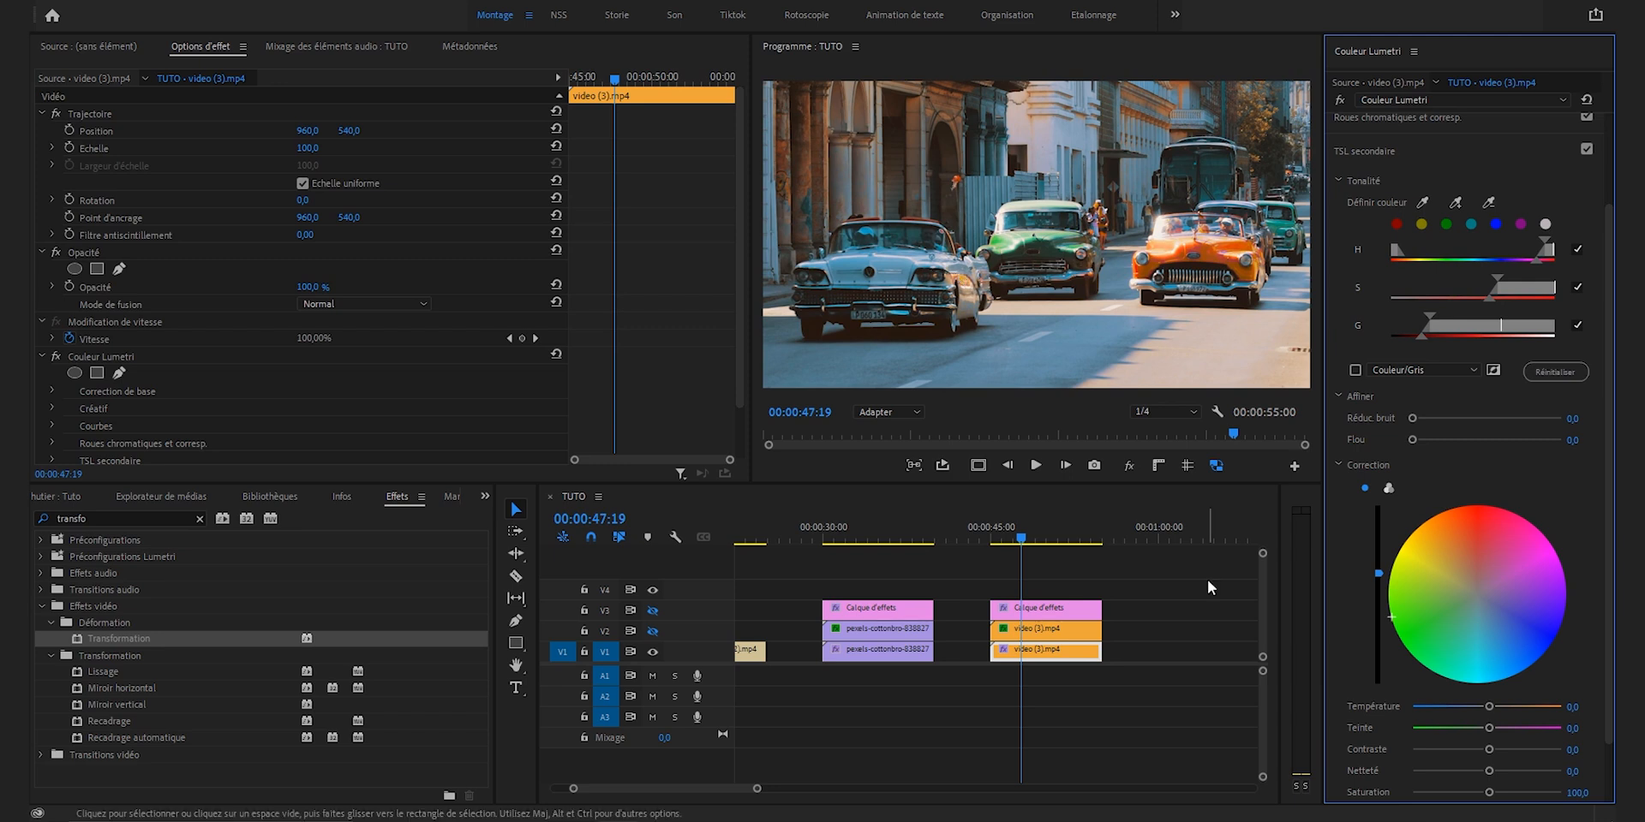
Step: Isolate the reds with three points on the Teinte ou saturation curve and pull the middle point below the line to desaturate them
{"action": "scroll", "coordinate": [1447, 518], "scroll_direction": "up", "scroll_amount": 1}
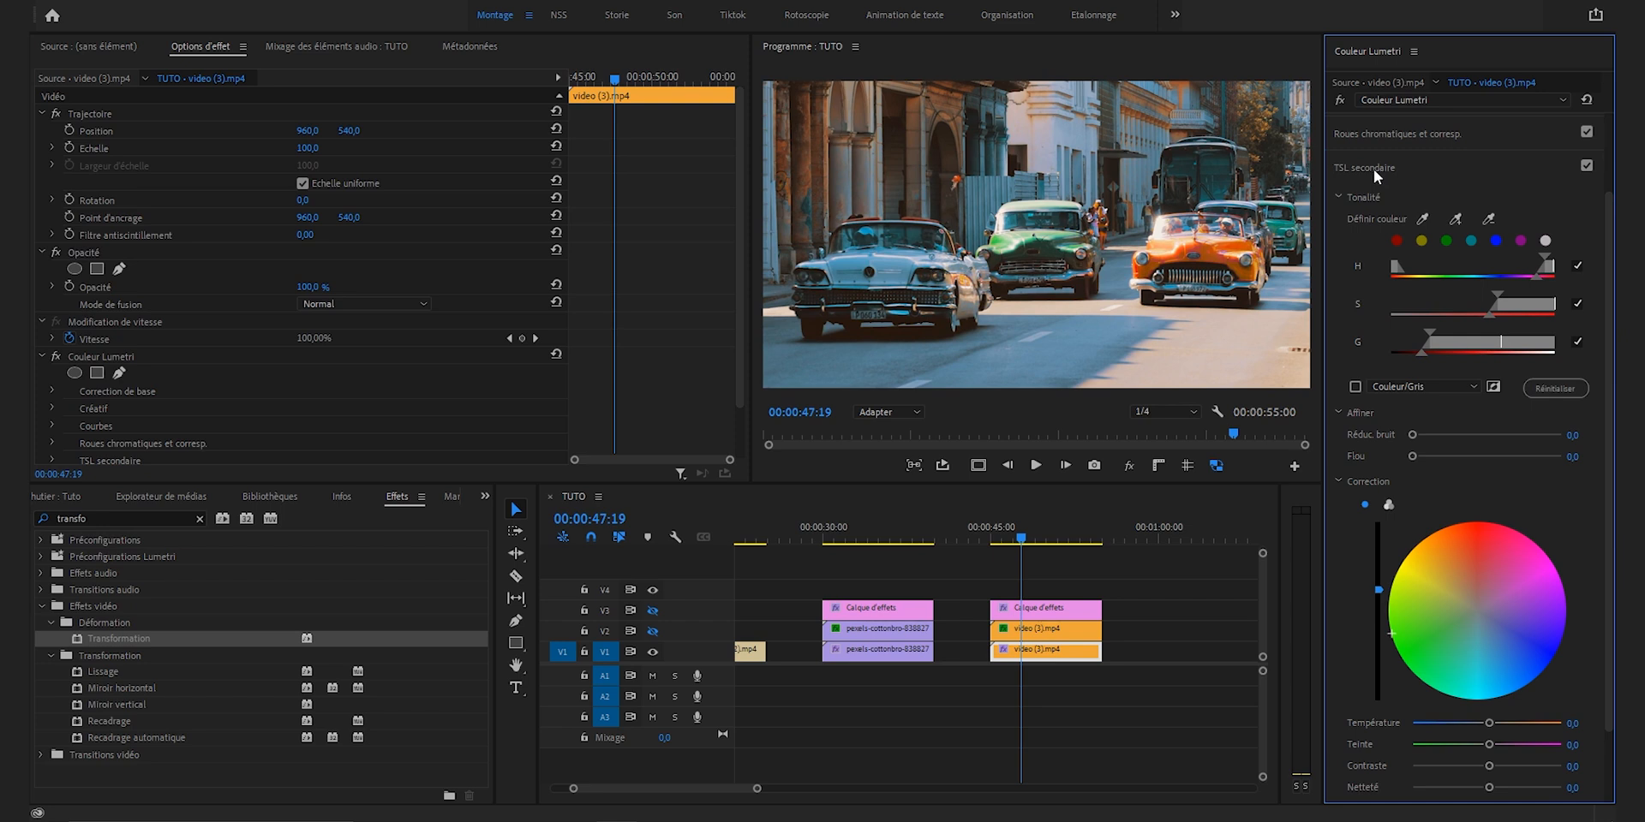
{"action": "left_click", "coordinate": [1374, 168]}
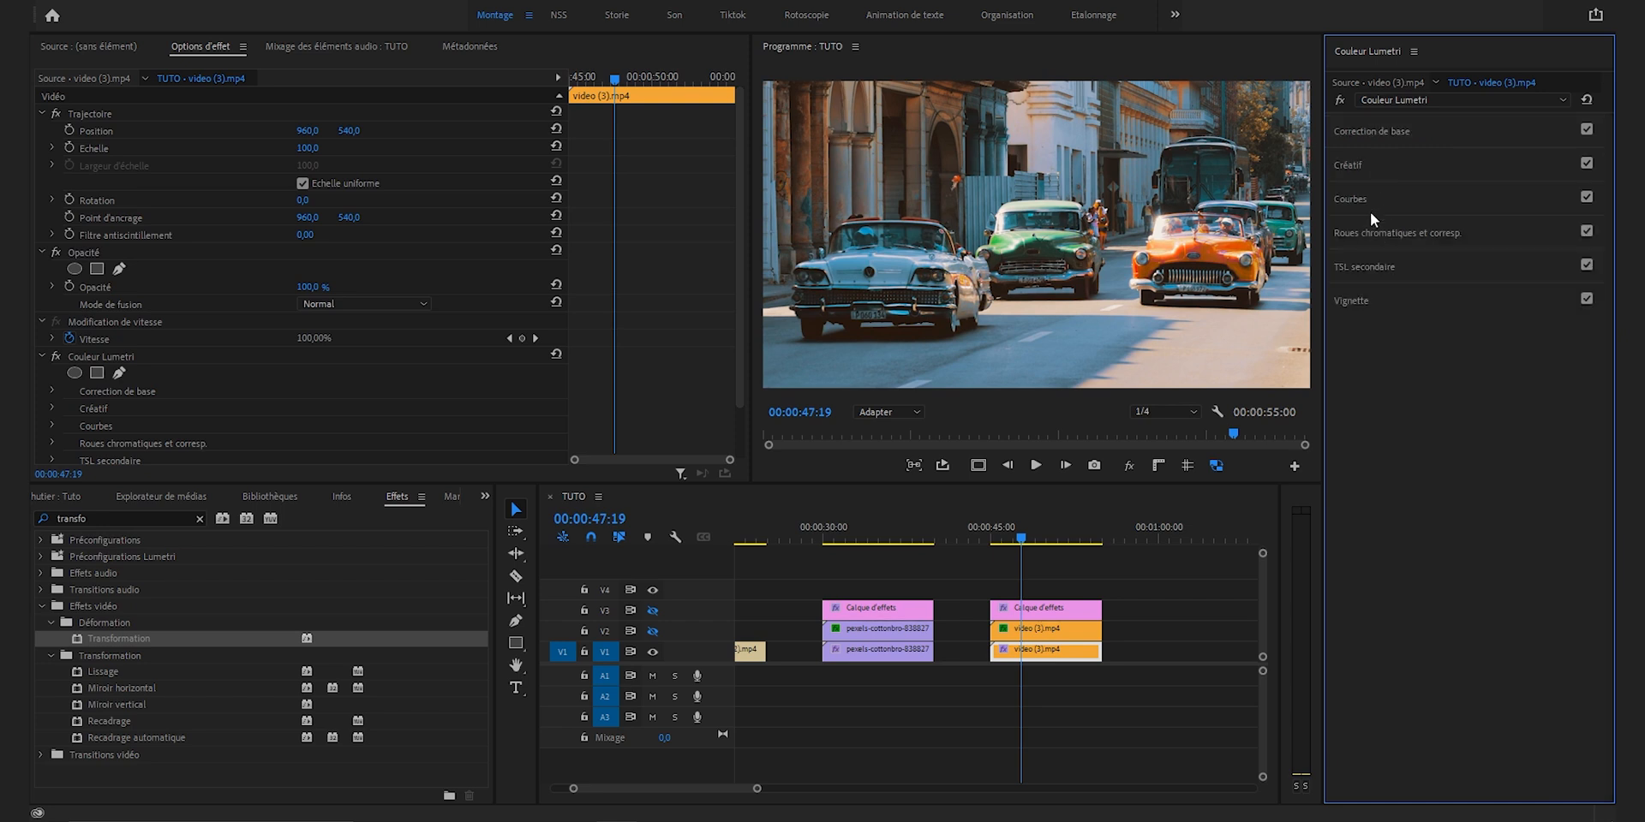
{"action": "left_click", "coordinate": [1360, 203]}
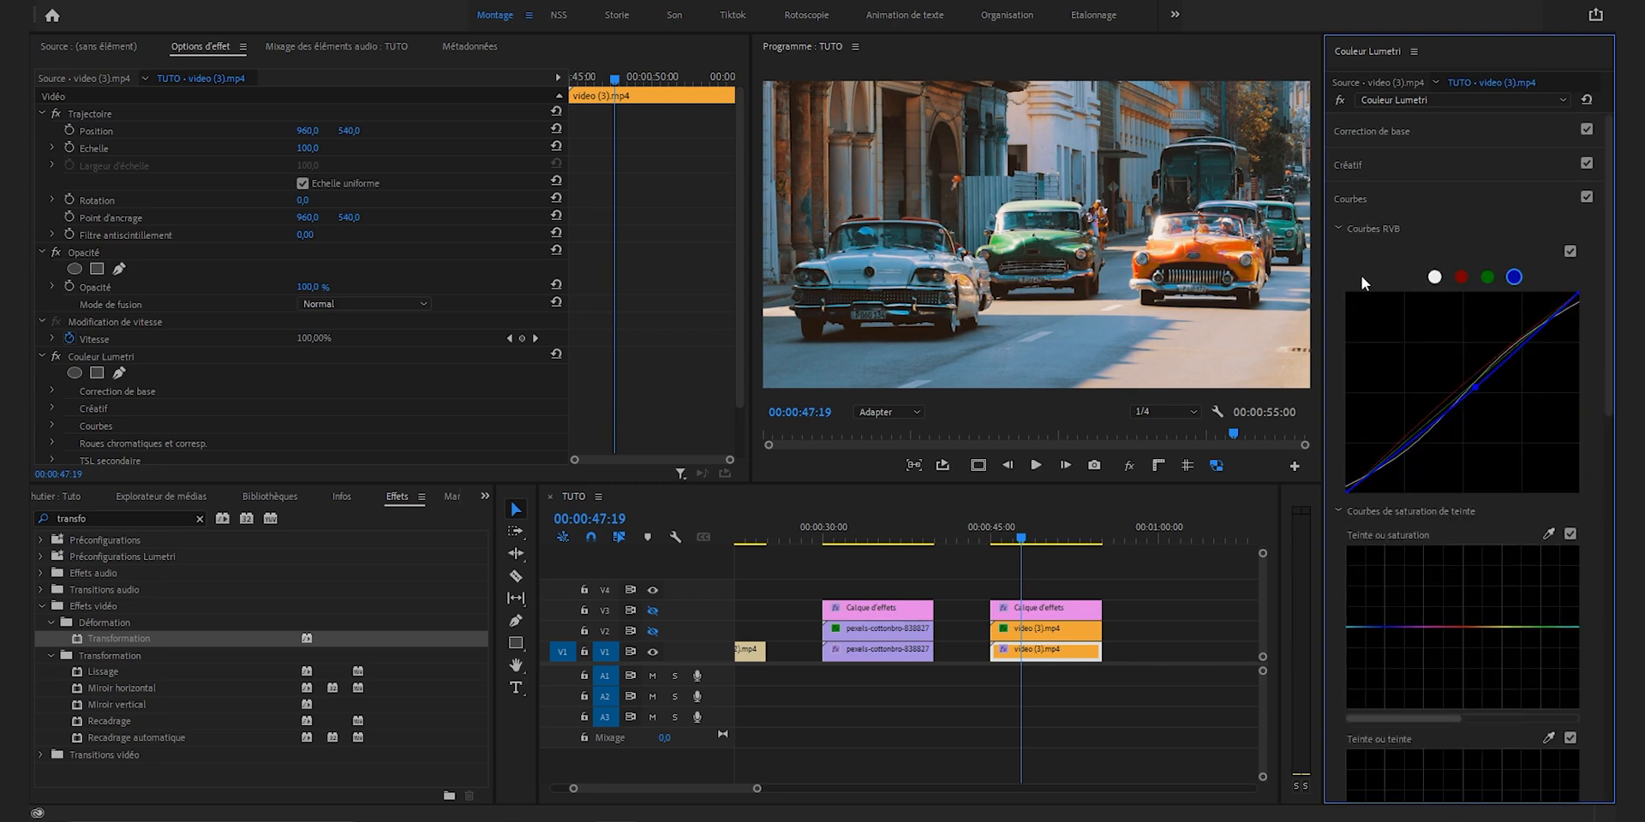
{"action": "scroll", "coordinate": [1360, 276], "scroll_direction": "down", "scroll_amount": 4}
{"action": "scroll", "coordinate": [1391, 515], "scroll_direction": "down", "scroll_amount": 5}
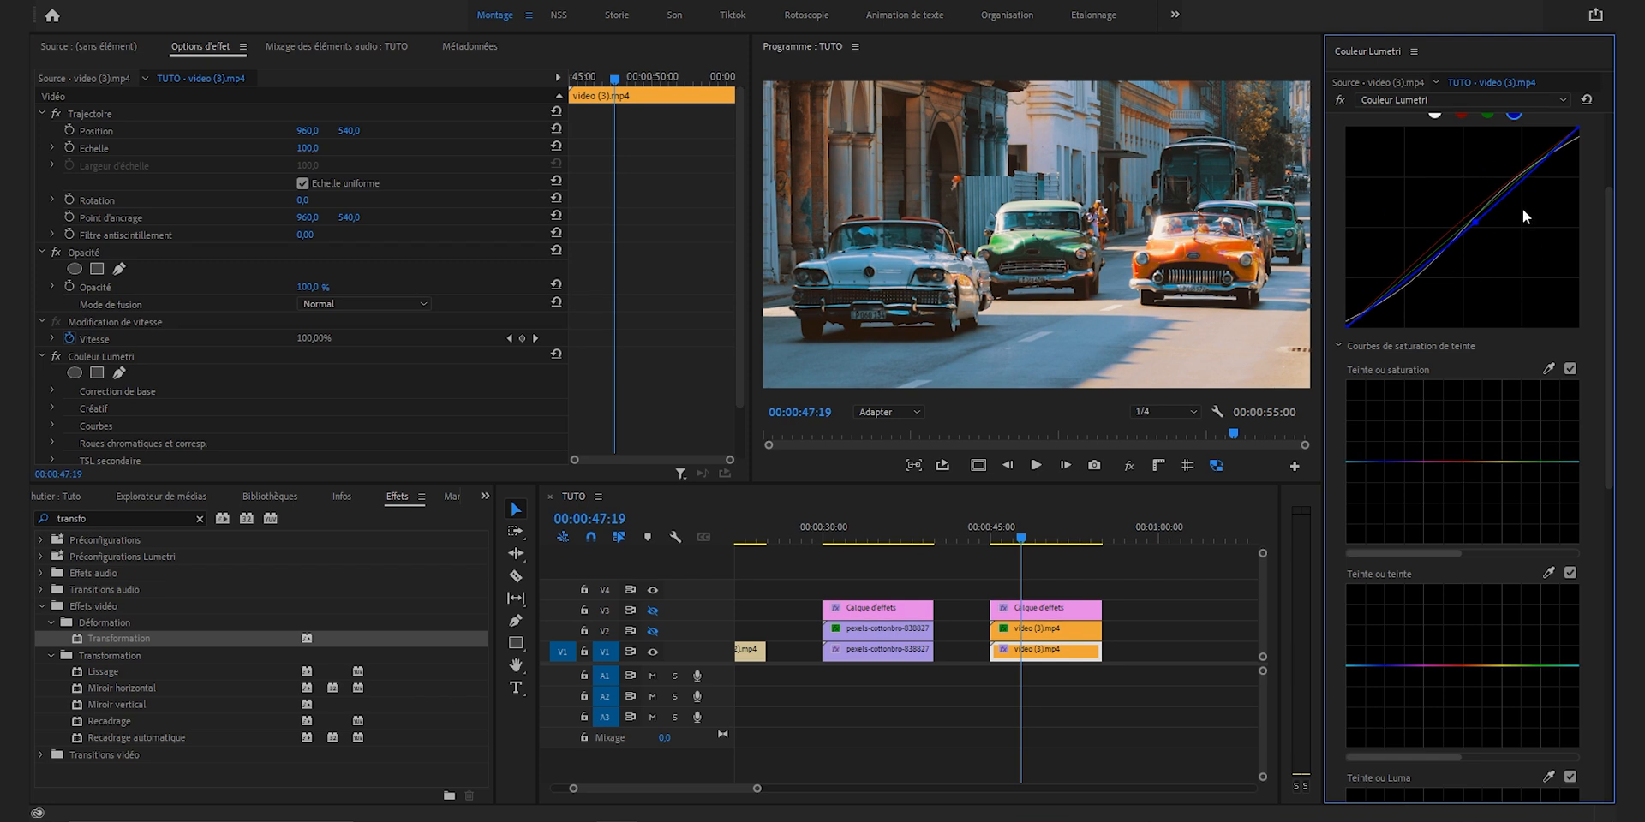
{"action": "left_click", "coordinate": [1455, 463]}
{"action": "left_click", "coordinate": [1488, 462]}
{"action": "left_click", "coordinate": [1467, 463]}
{"action": "left_click_drag", "start_coordinate": [1467, 463], "coordinate": [1459, 377]}
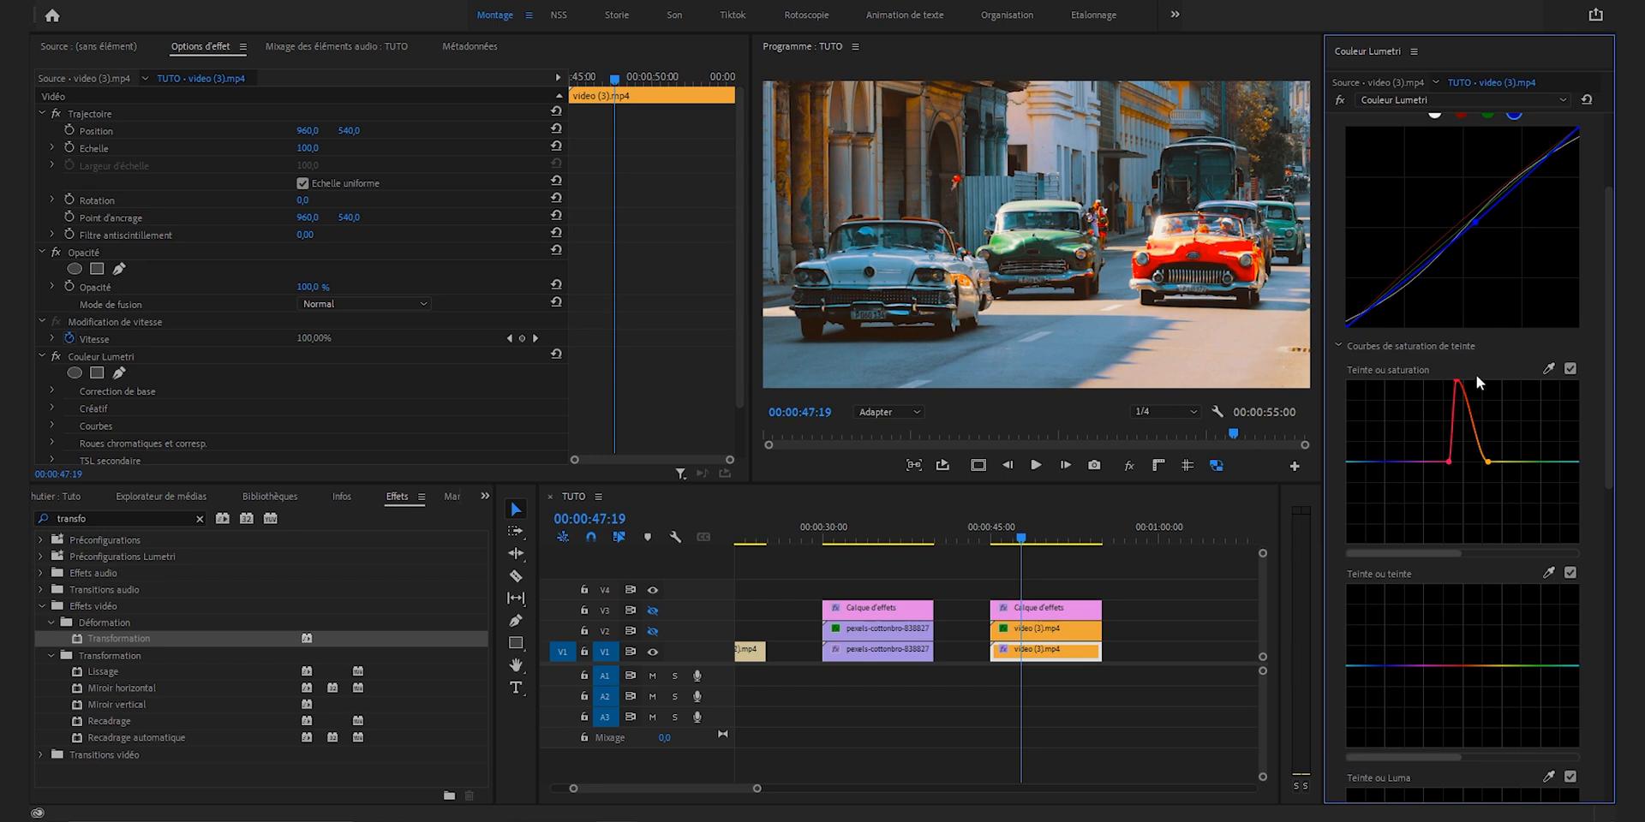
{"action": "left_click_drag", "start_coordinate": [1456, 380], "coordinate": [1459, 507]}
Step: Make tracks V2 and V3 visible again and compare the cars shot with all effects on and bypassed
{"action": "left_click", "coordinate": [1154, 567]}
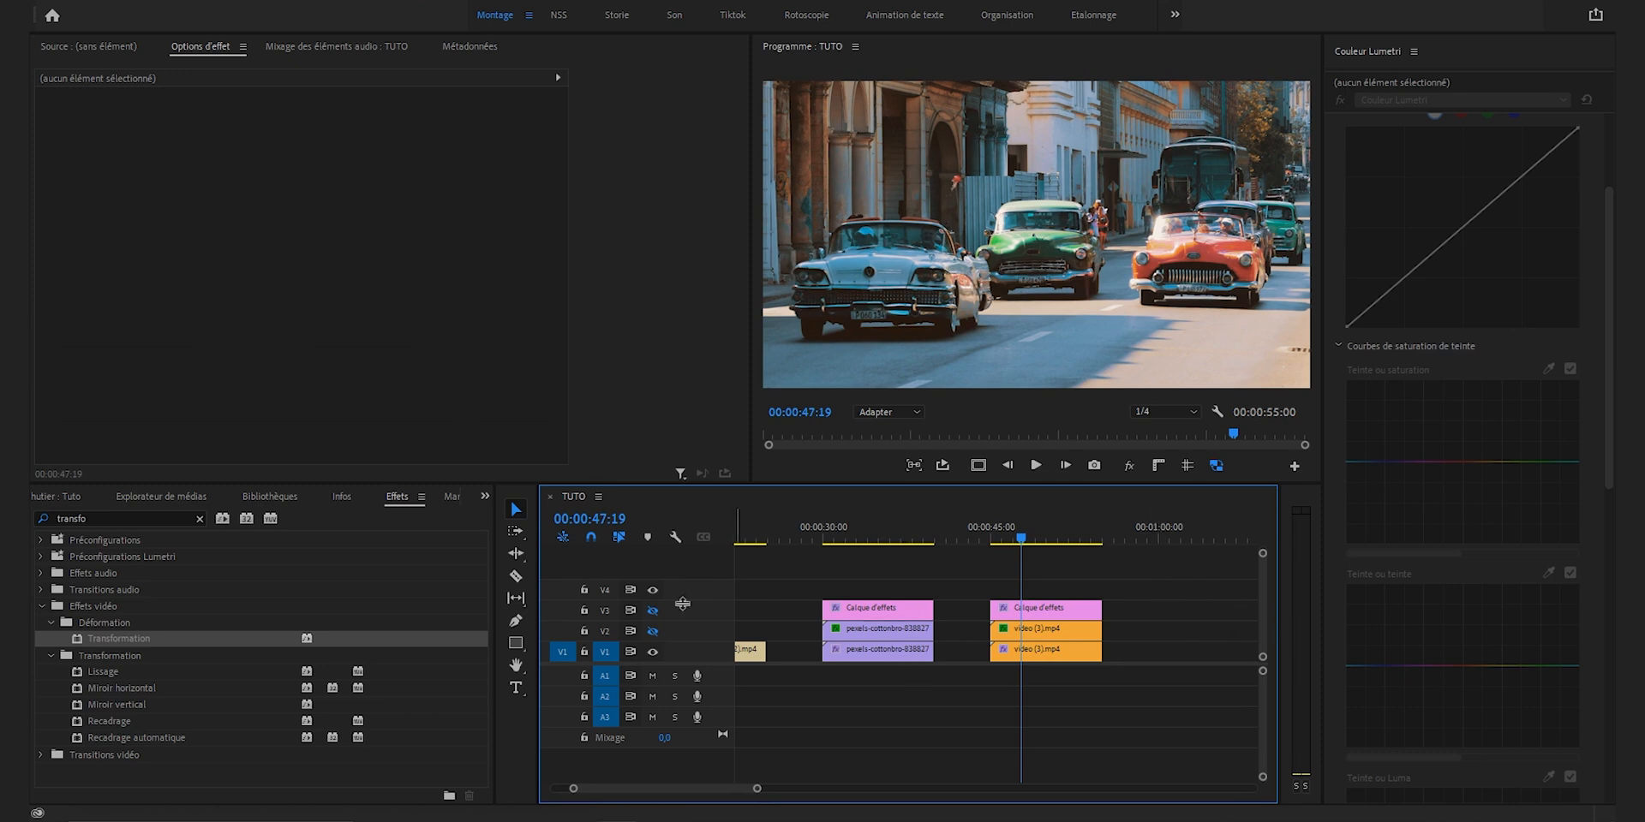
{"action": "left_click", "coordinate": [652, 631]}
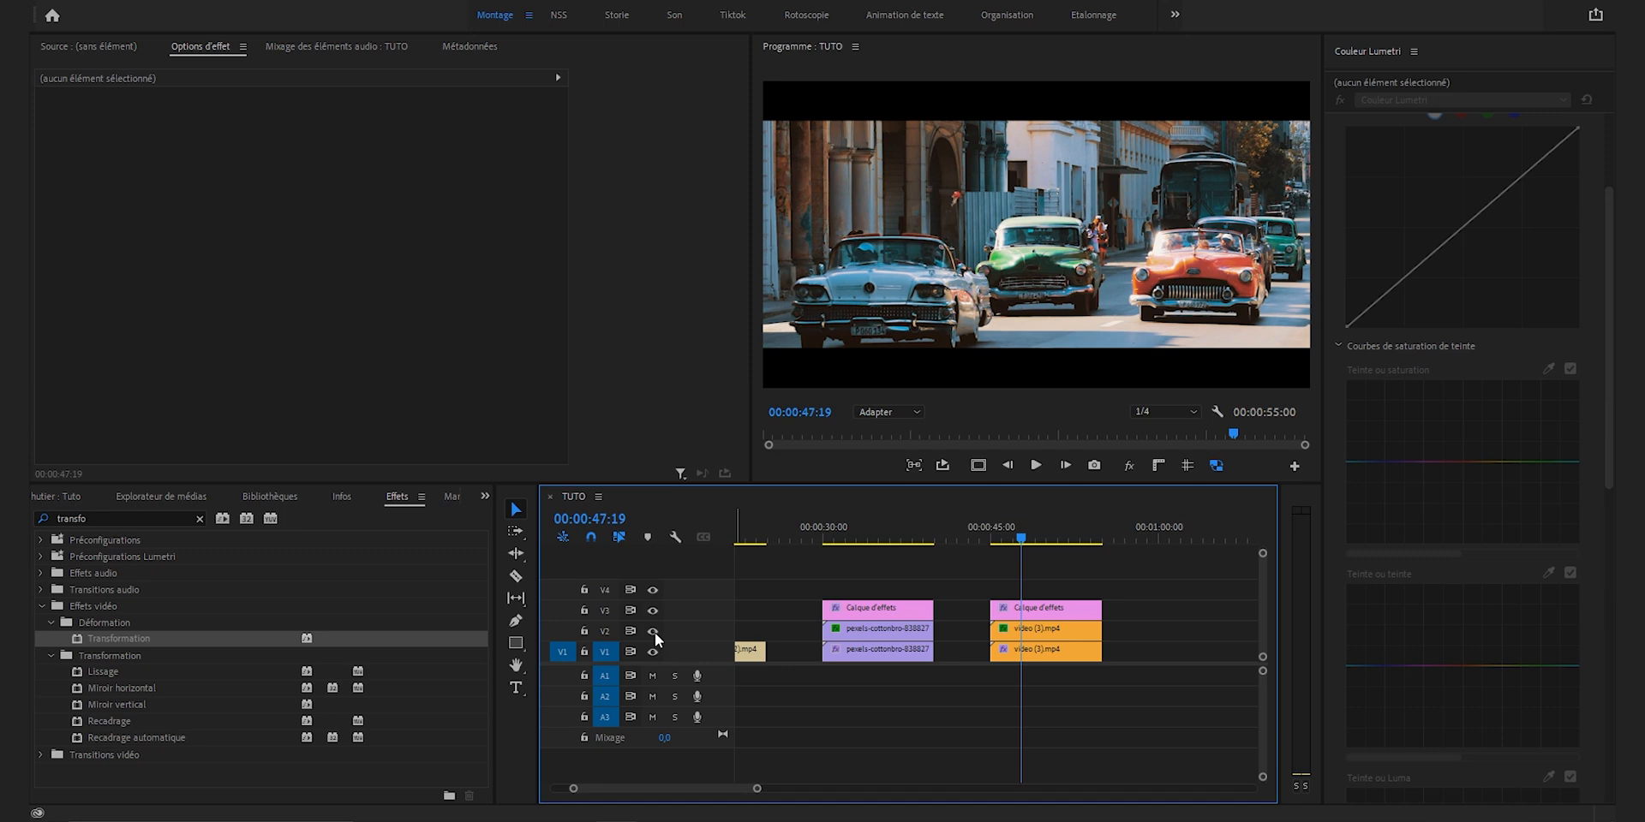
{"action": "left_click", "coordinate": [1068, 610]}
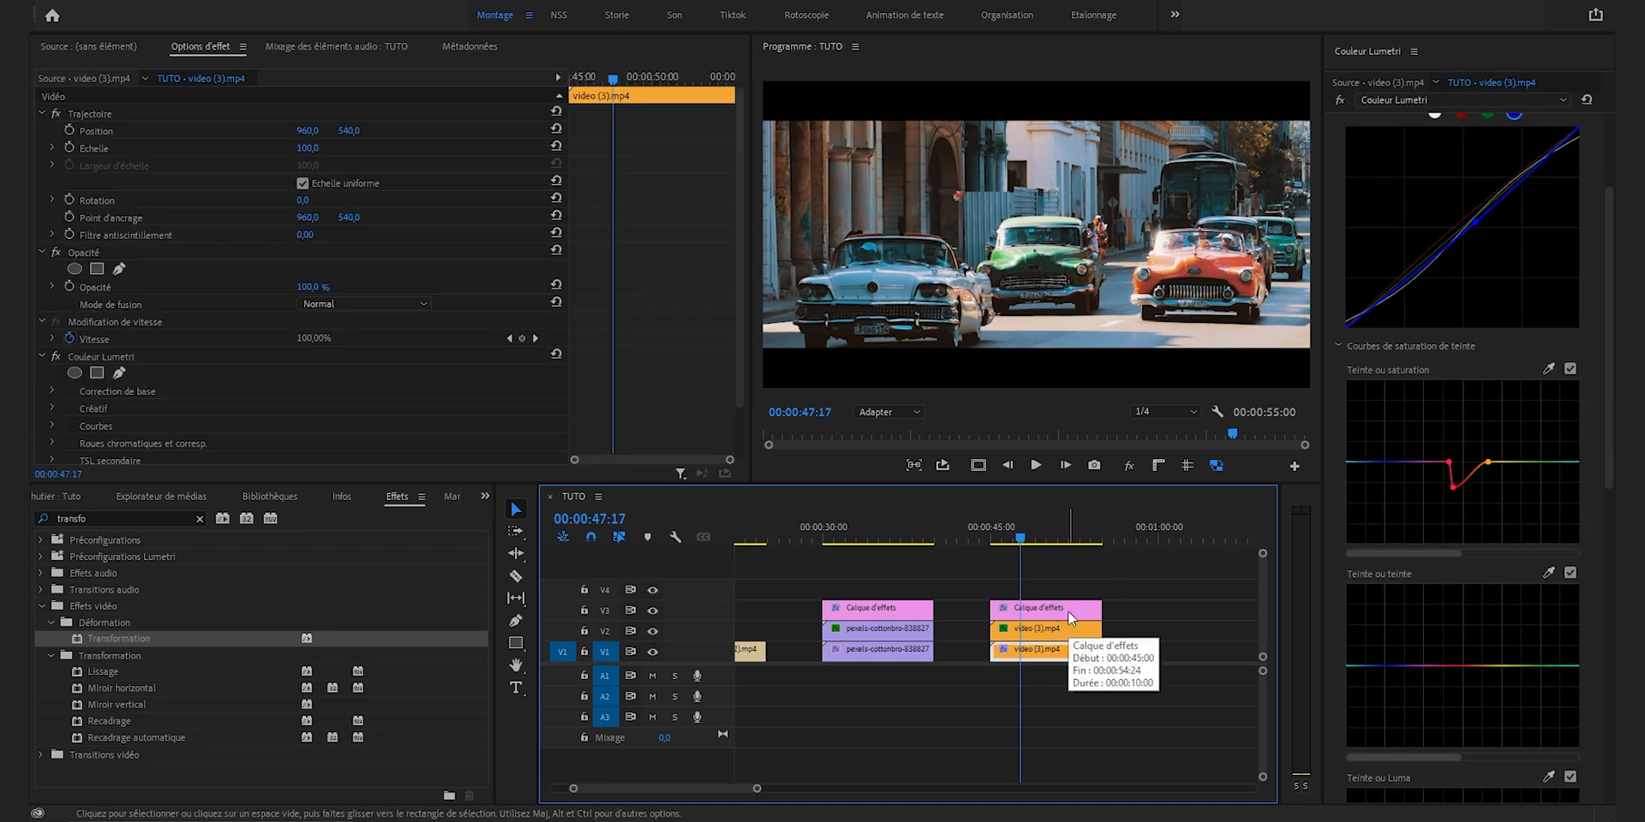
{"action": "left_click", "coordinate": [1127, 469]}
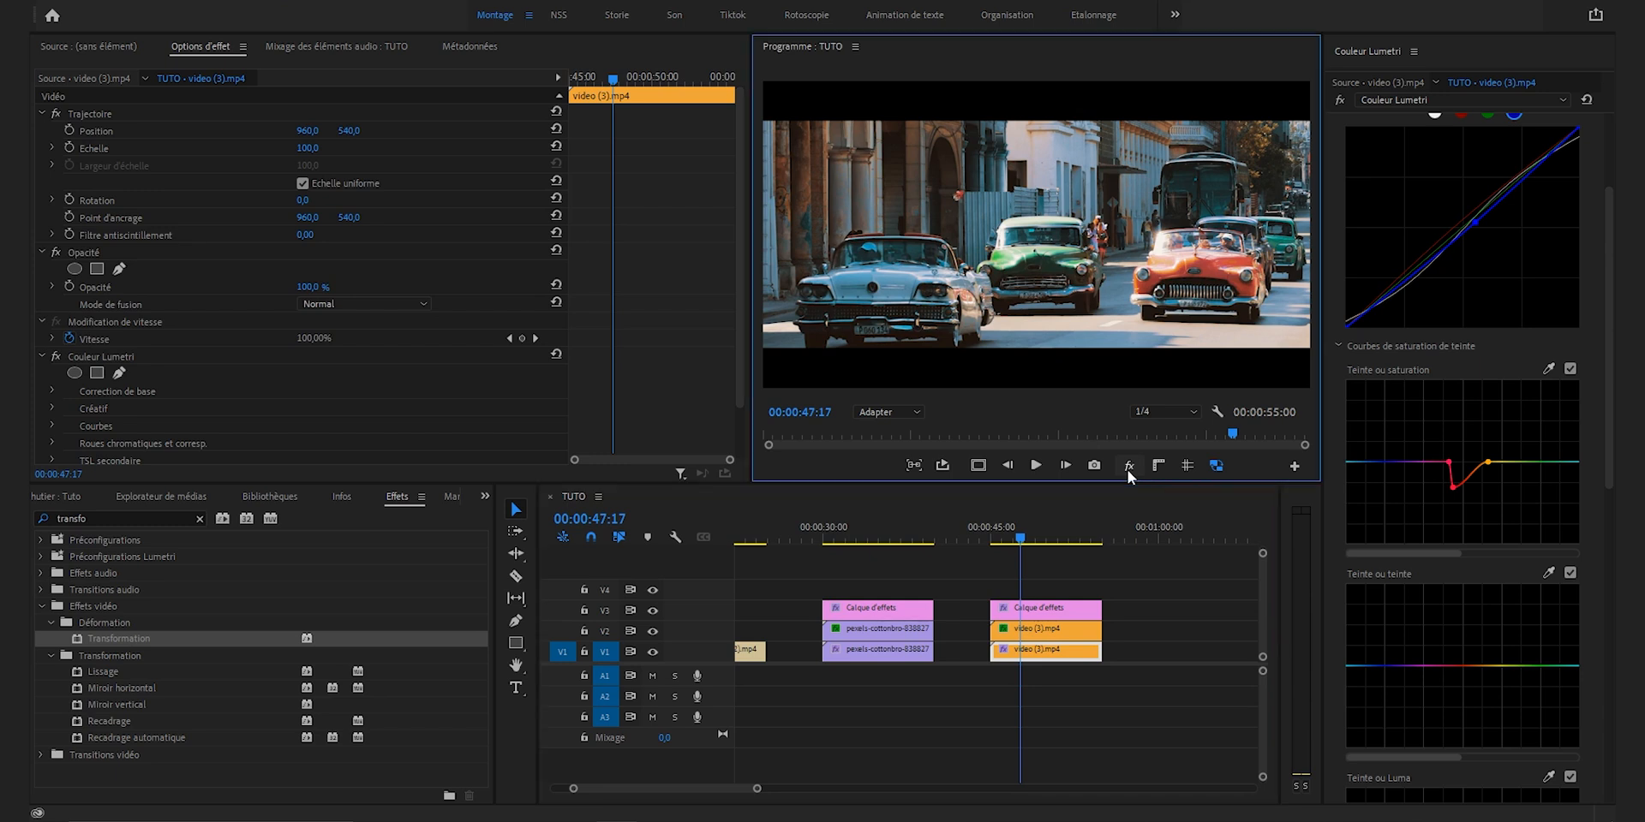
{"action": "left_click", "coordinate": [1127, 466]}
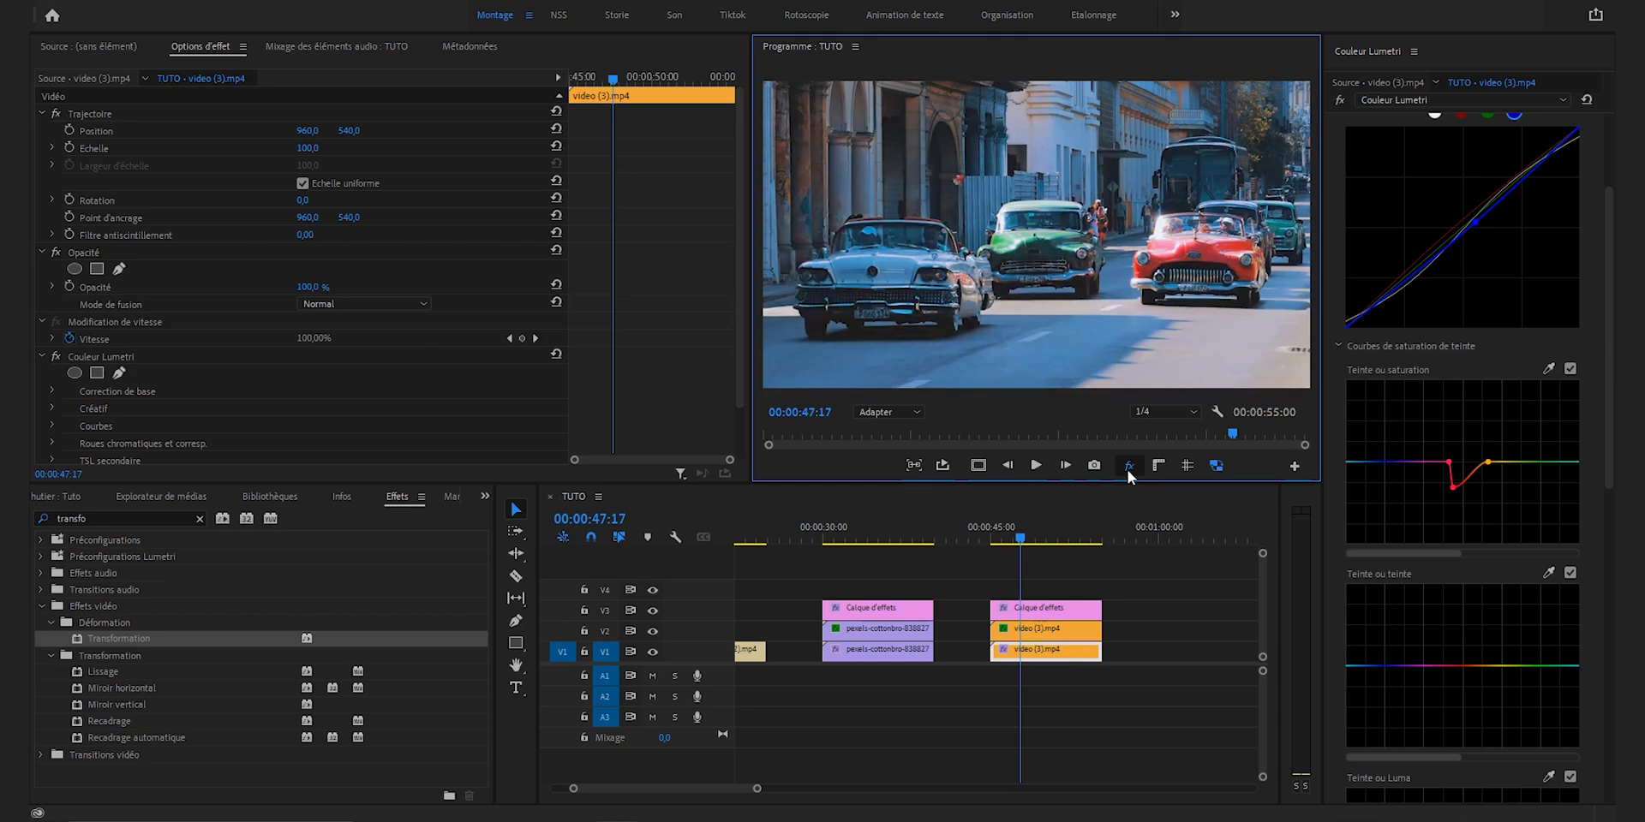
Step: Turn the effects display back on and apply the Bruit video effect to the adjustment layer above the cars clip
{"action": "left_click", "coordinate": [1127, 467]}
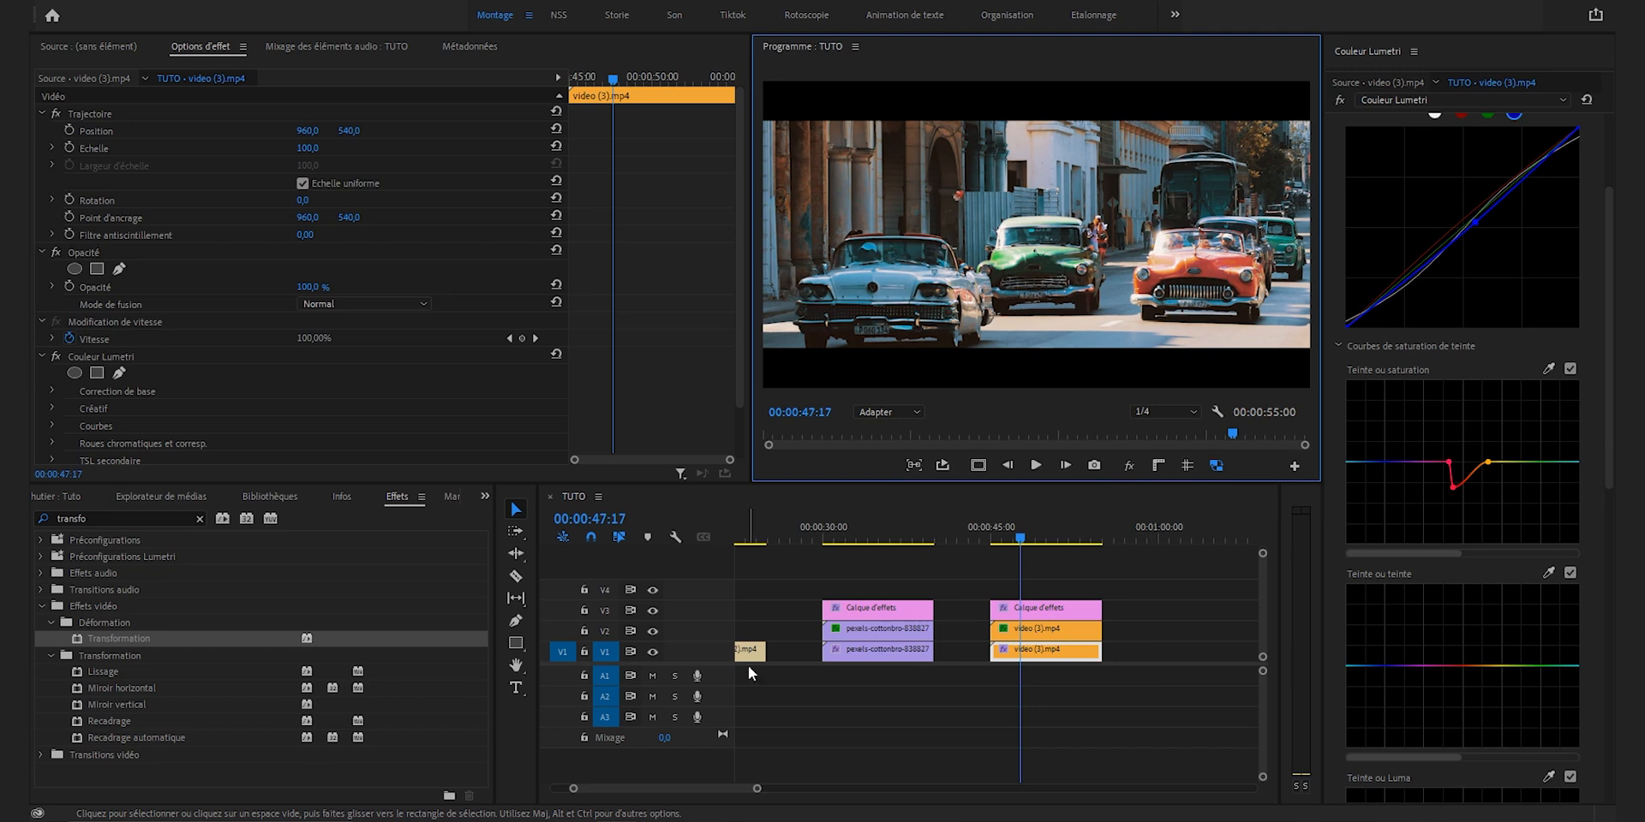
{"action": "left_click", "coordinate": [200, 517]}
{"action": "type", "text": "bruit"}
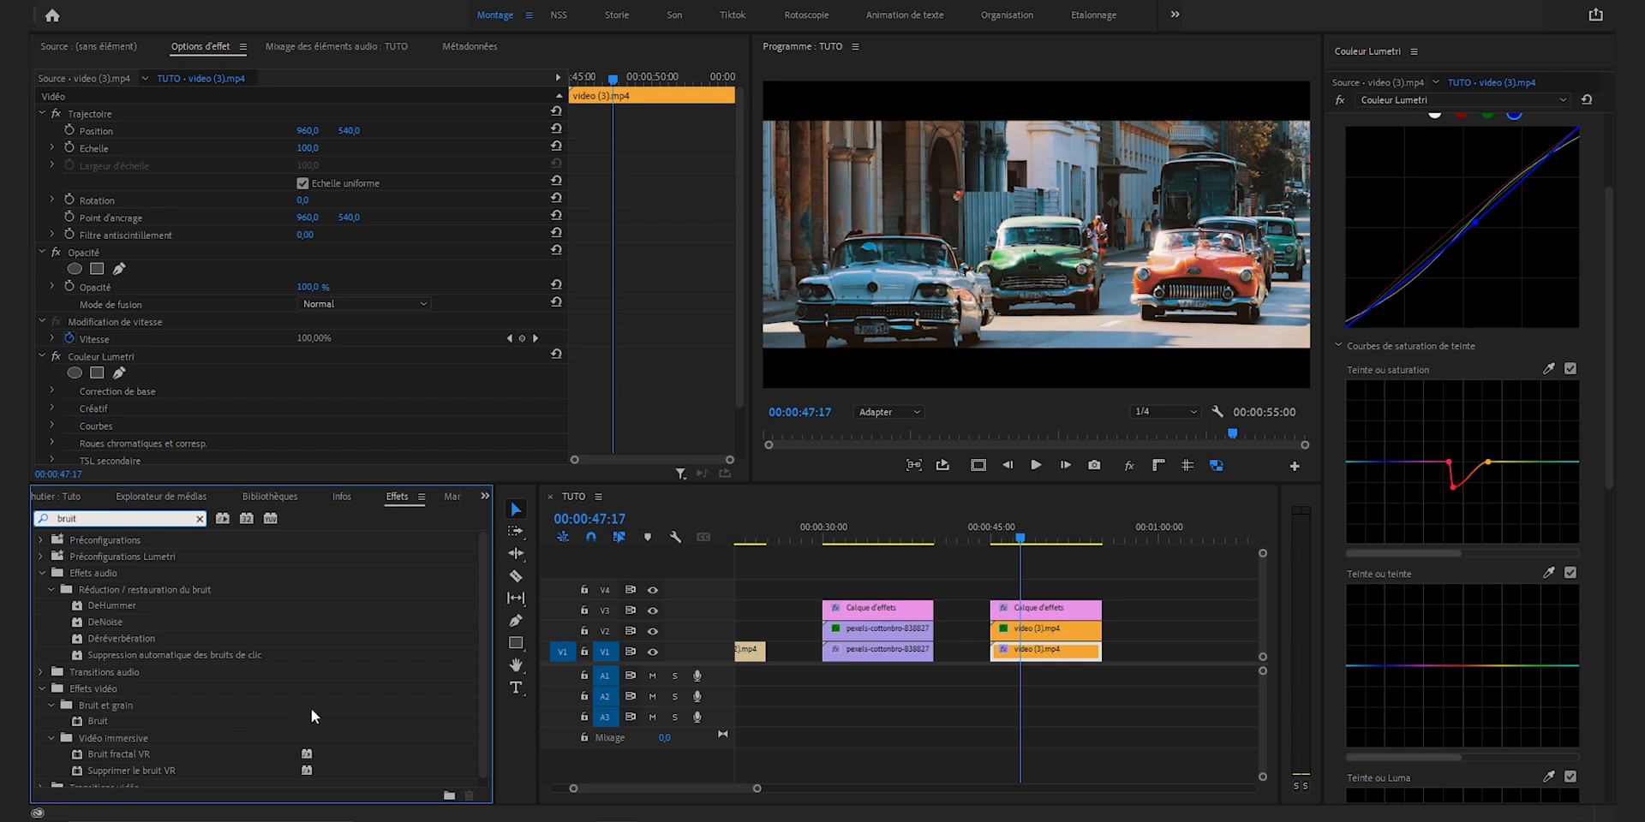
{"action": "scroll", "coordinate": [311, 716], "scroll_direction": "down", "scroll_amount": 1}
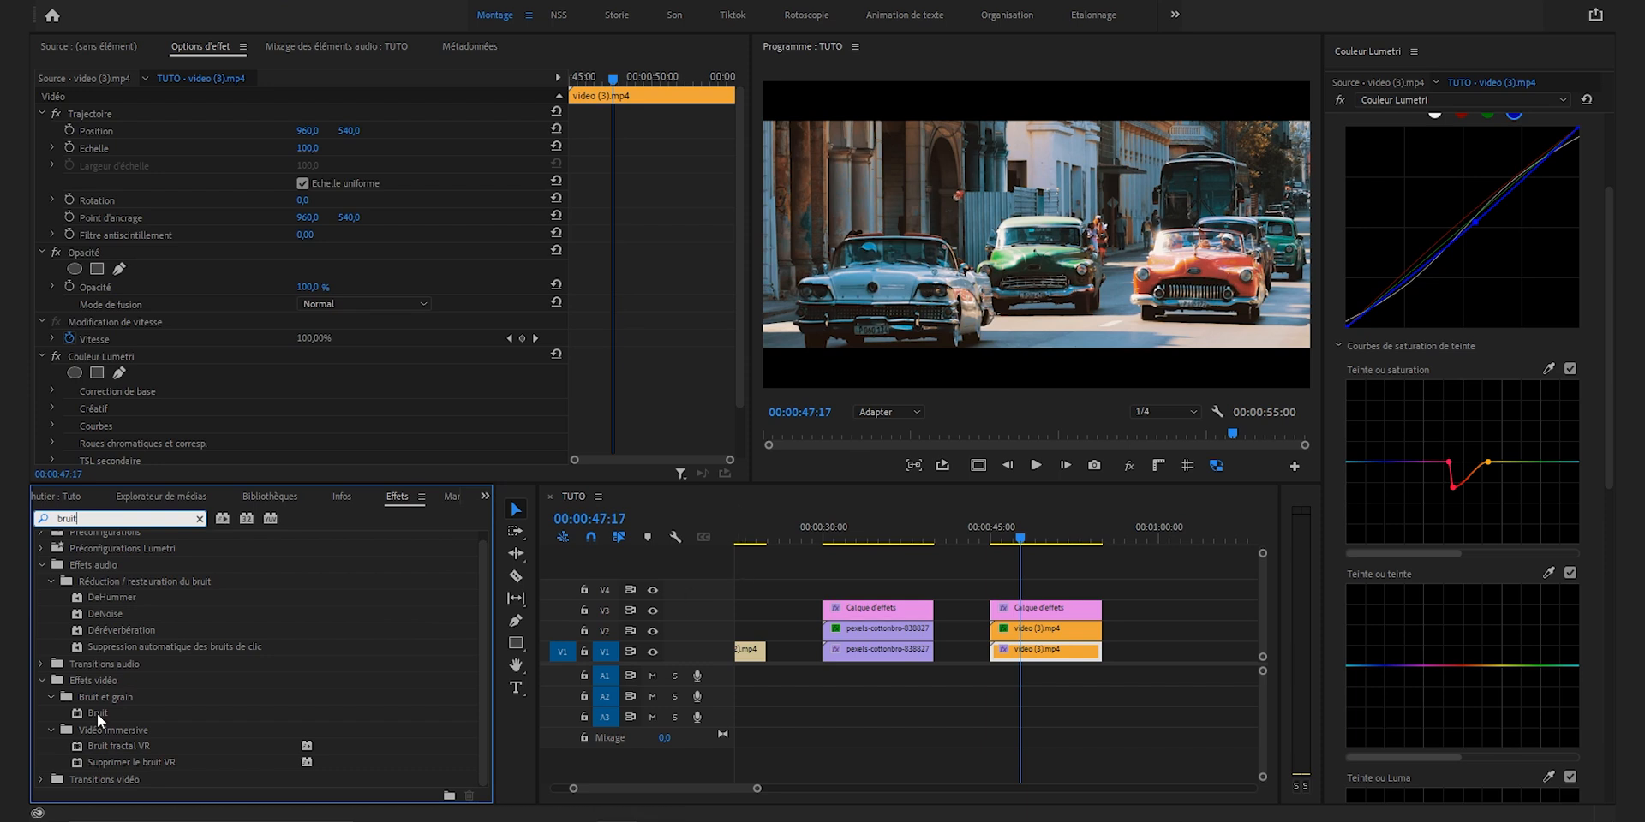
{"action": "left_click_drag", "start_coordinate": [95, 712], "coordinate": [1030, 610]}
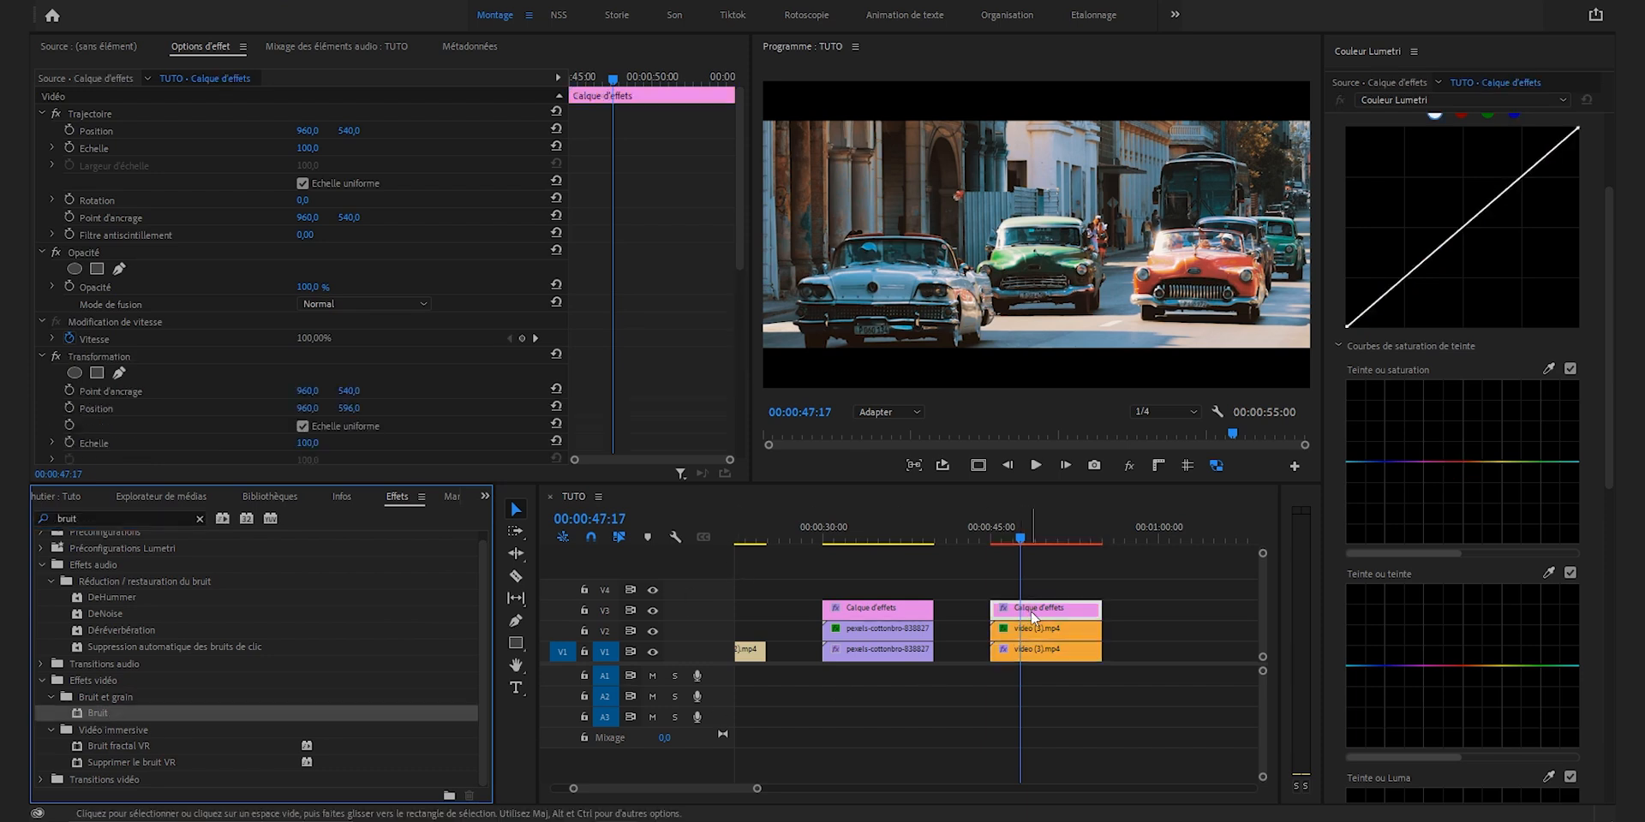
Step: Disable Par couleur for the Bruit effect, set its Quantité to 5 %, and inspect the grain around the orange car at 100 %
{"action": "scroll", "coordinate": [465, 357], "scroll_direction": "down", "scroll_amount": 5}
{"action": "left_click", "coordinate": [303, 402]}
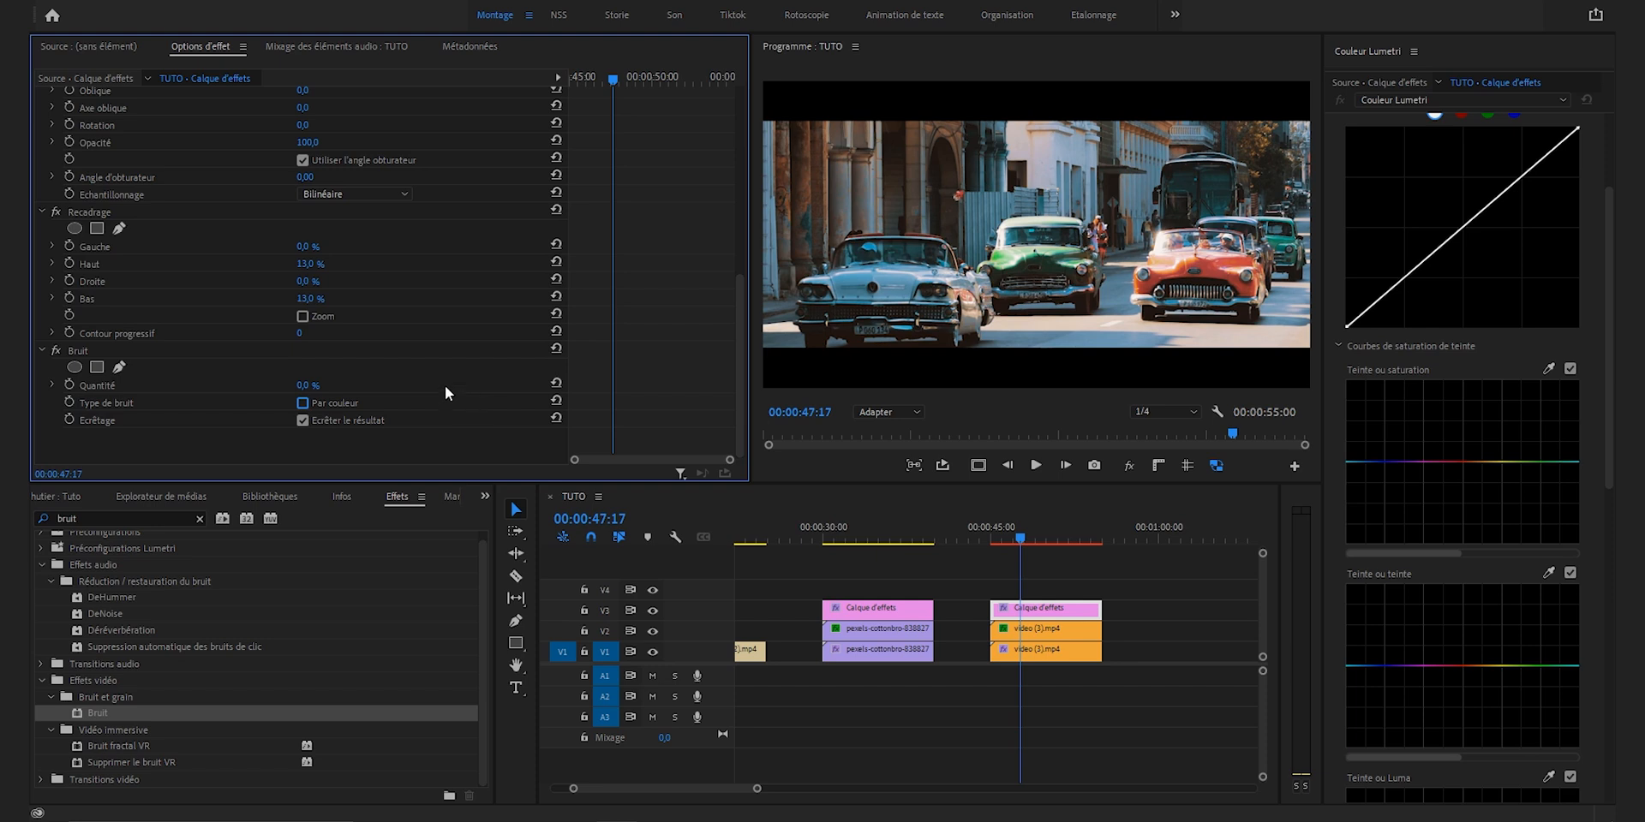
{"action": "left_click", "coordinate": [315, 385]}
{"action": "type", "text": "5"}
{"action": "key", "text": "Return"}
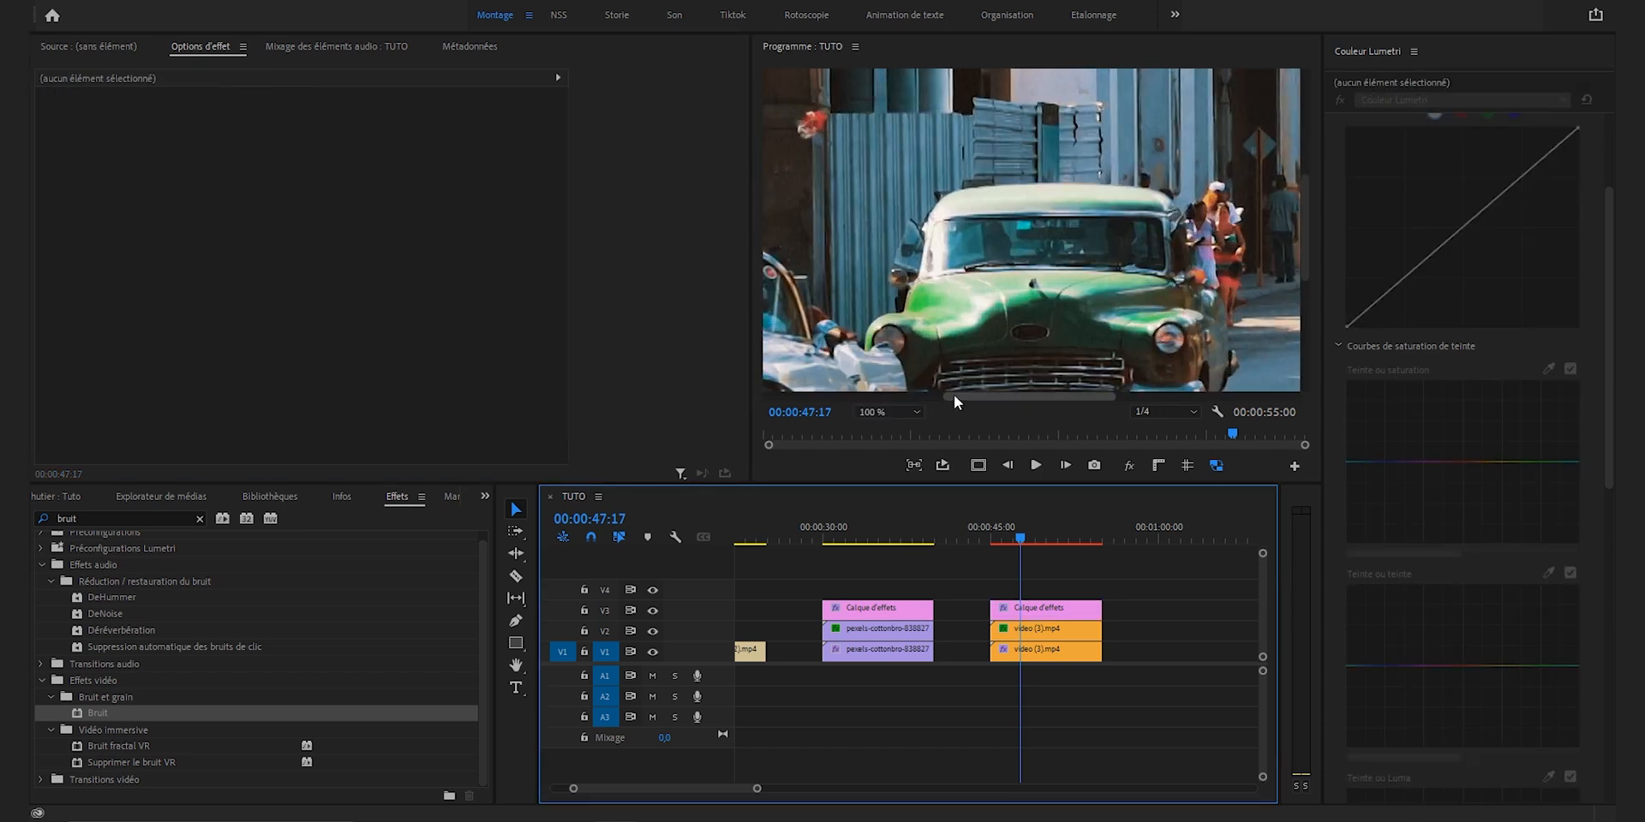
{"action": "left_click_drag", "start_coordinate": [954, 396], "coordinate": [1087, 400]}
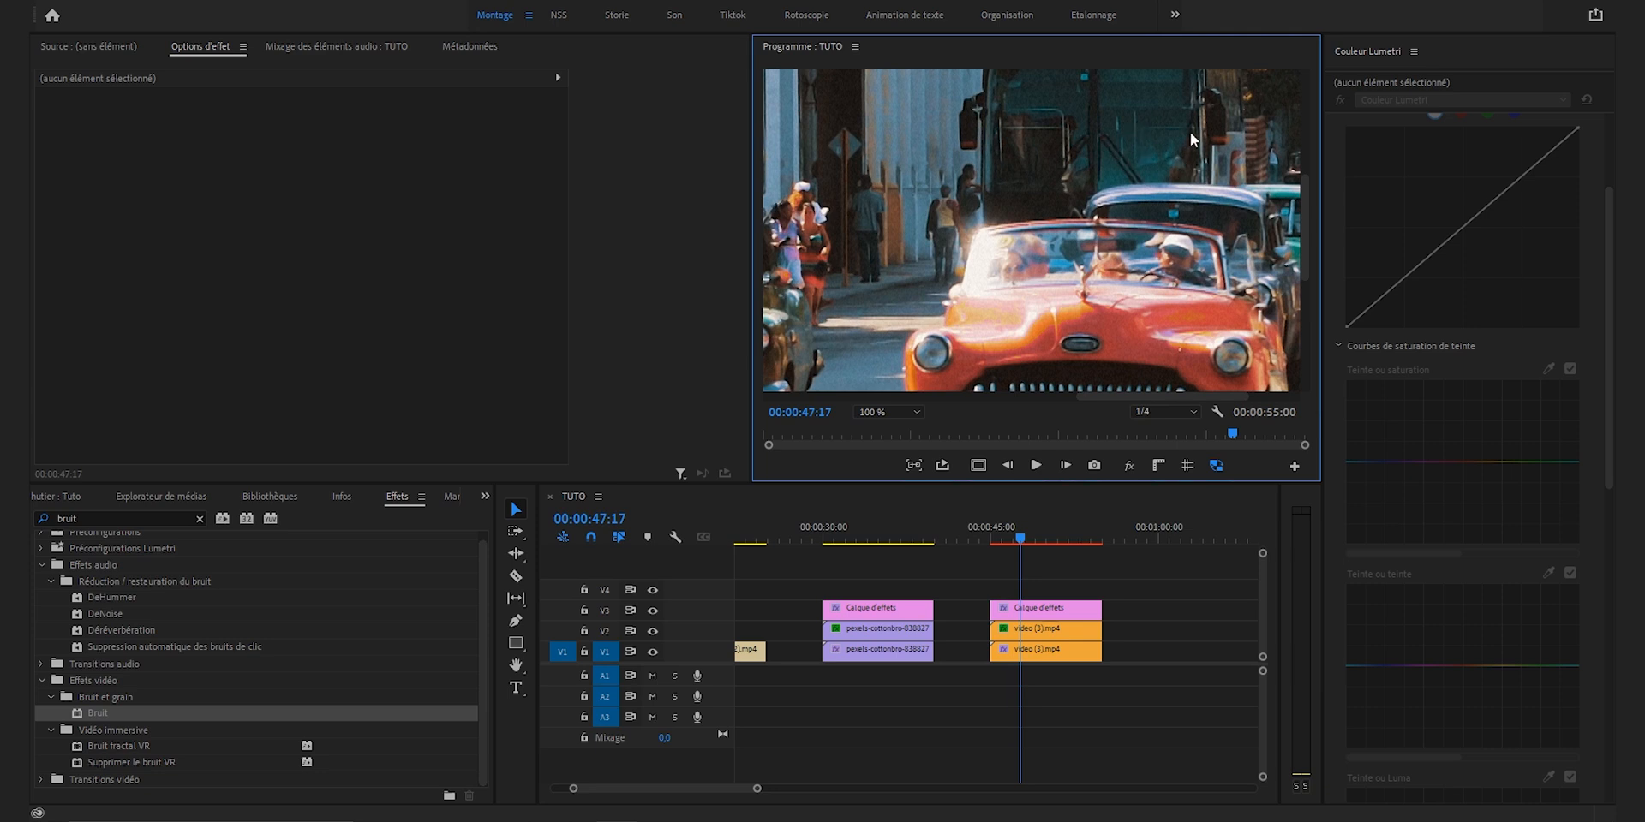
Step: Raise the Bruit Quantité on the cars' adjustment layer to 20 % to exaggerate the grain, and reduce it again
{"action": "left_click", "coordinate": [1027, 608]}
{"action": "scroll", "coordinate": [402, 367], "scroll_direction": "down", "scroll_amount": 5}
{"action": "scroll", "coordinate": [402, 367], "scroll_direction": "down", "scroll_amount": 6}
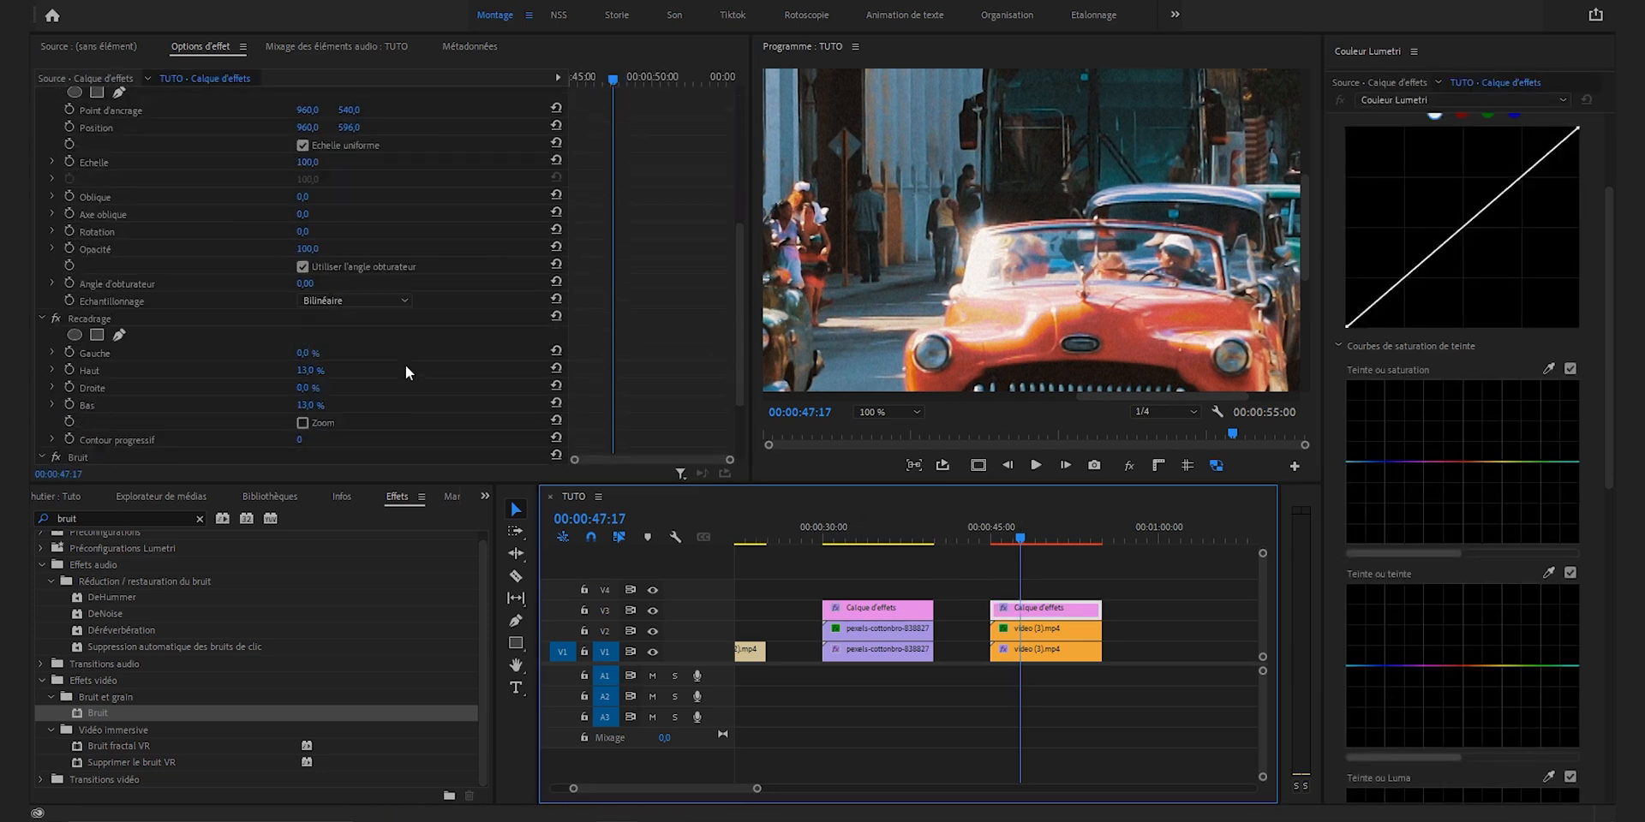
{"action": "left_click", "coordinate": [315, 382]}
{"action": "type", "text": "200"}
{"action": "key", "text": "Return"}
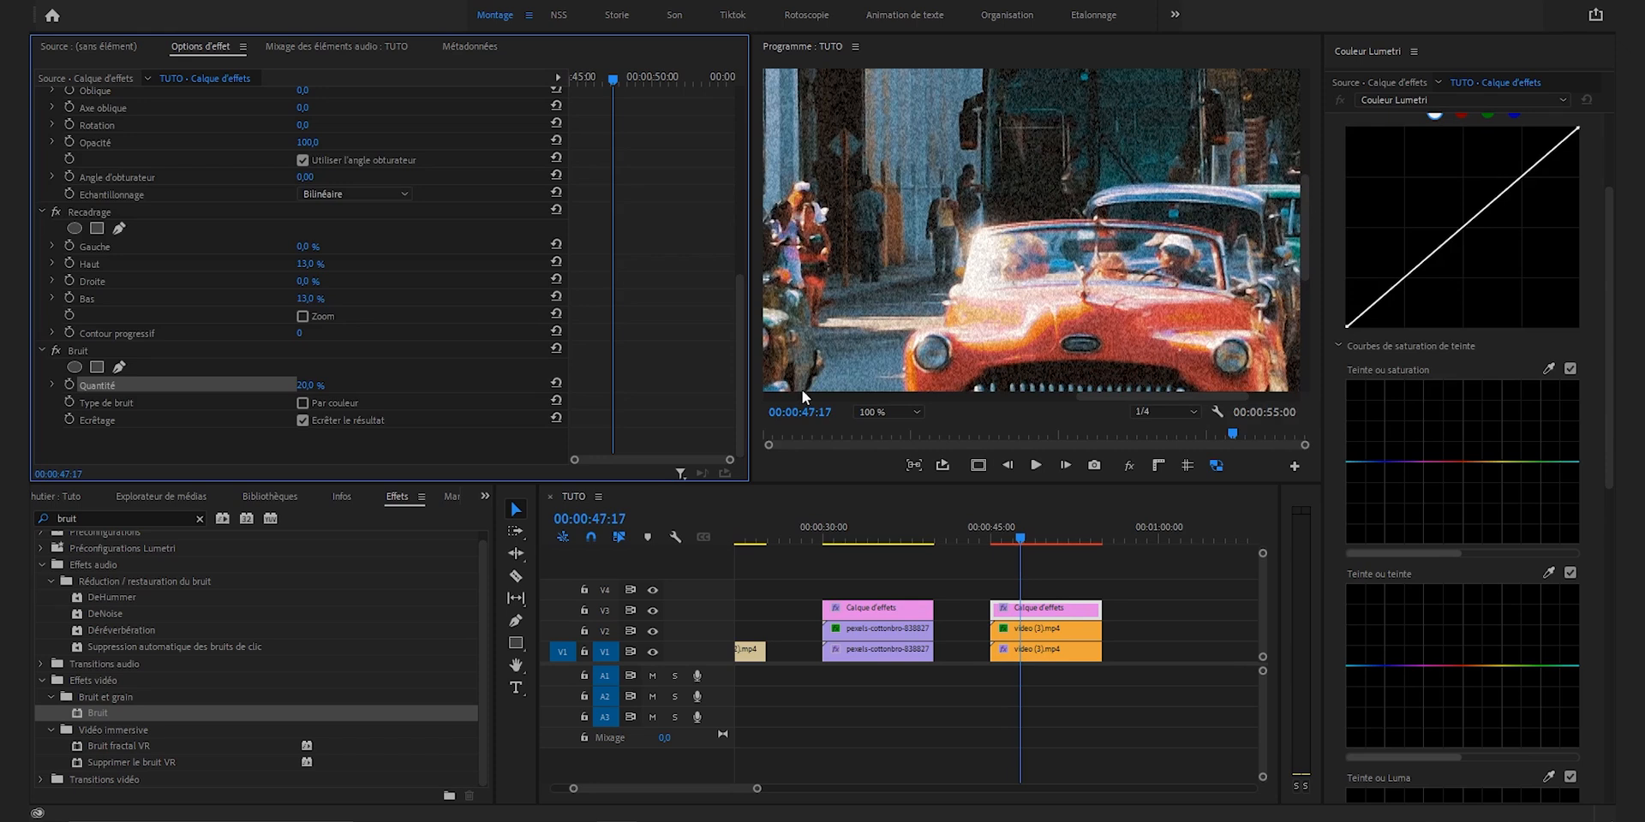
{"action": "left_click_drag", "start_coordinate": [322, 386], "coordinate": [310, 386]}
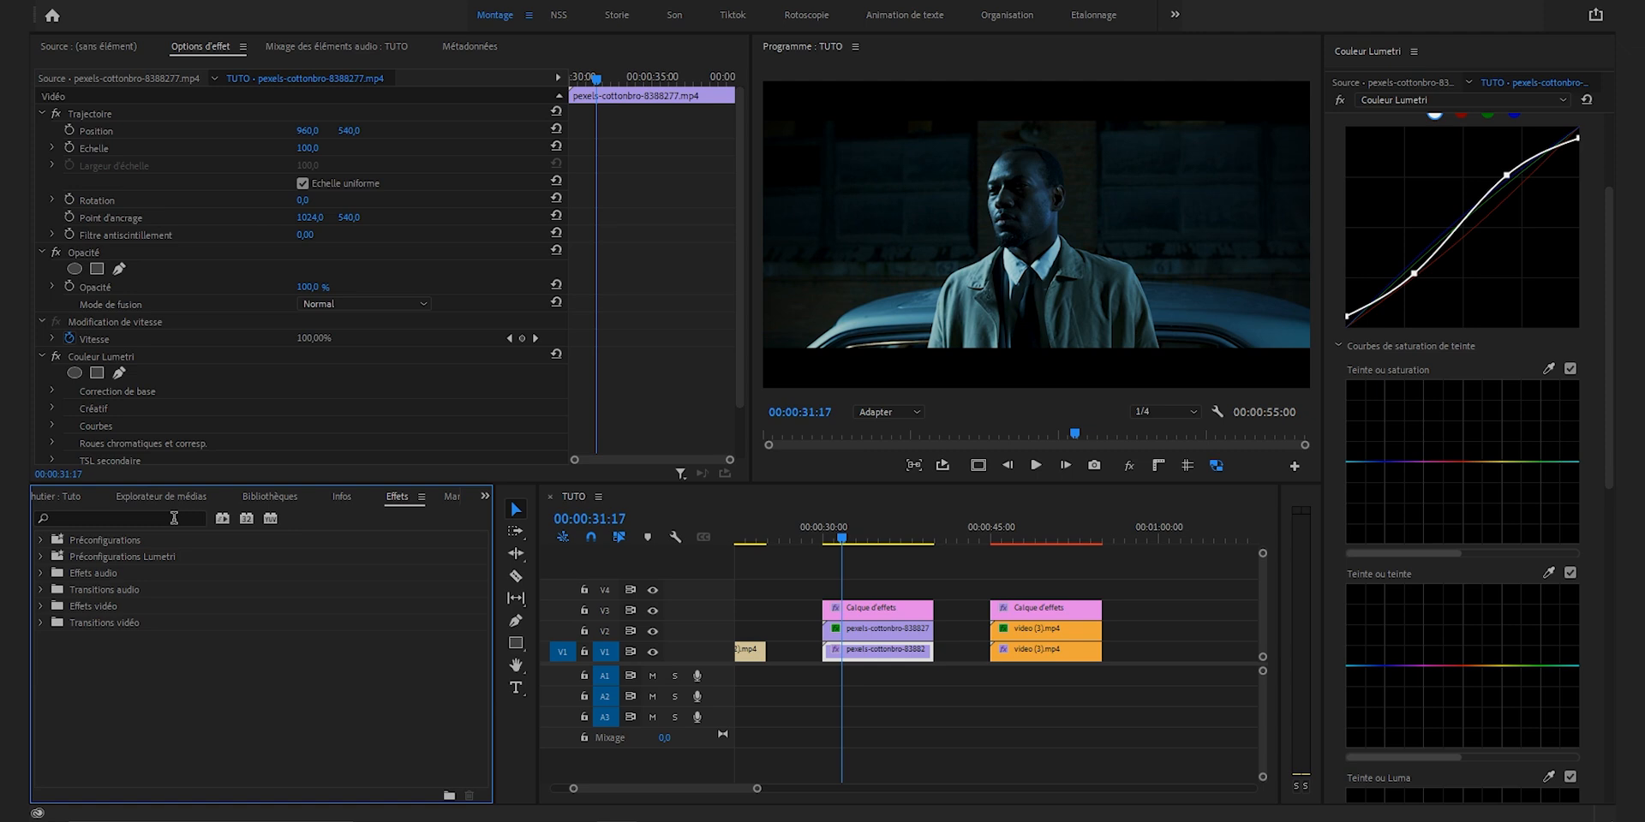
Step: Find the Couleur Lumetri effect and add a second instance to the V1 clip of the man in front of the car
{"action": "left_click", "coordinate": [174, 518]}
{"action": "type", "text": "couleur"}
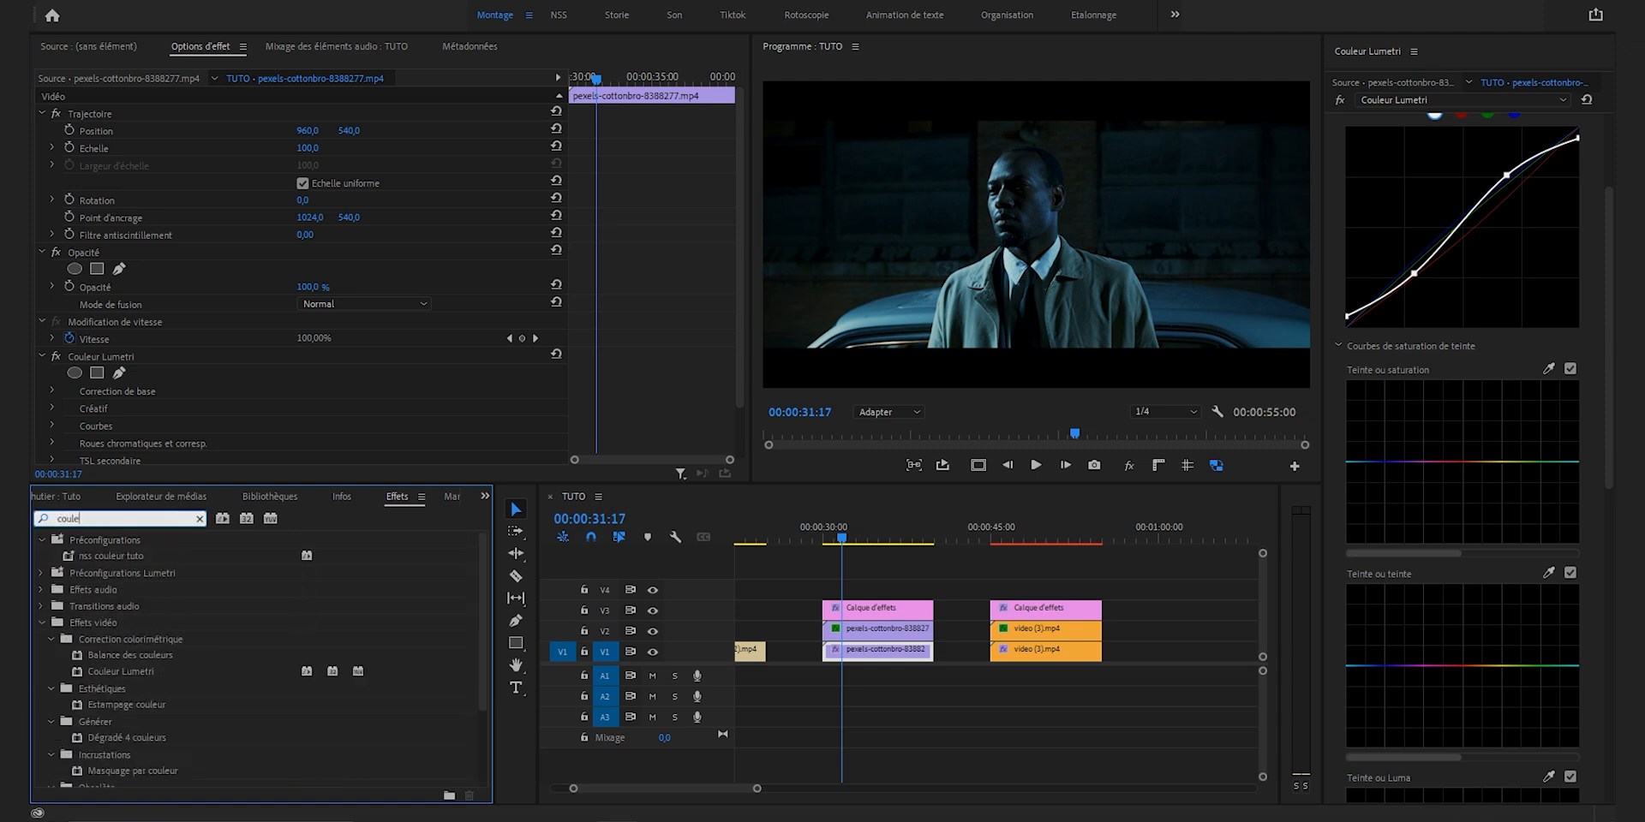
{"action": "scroll", "coordinate": [85, 591], "scroll_direction": "down", "scroll_amount": 3}
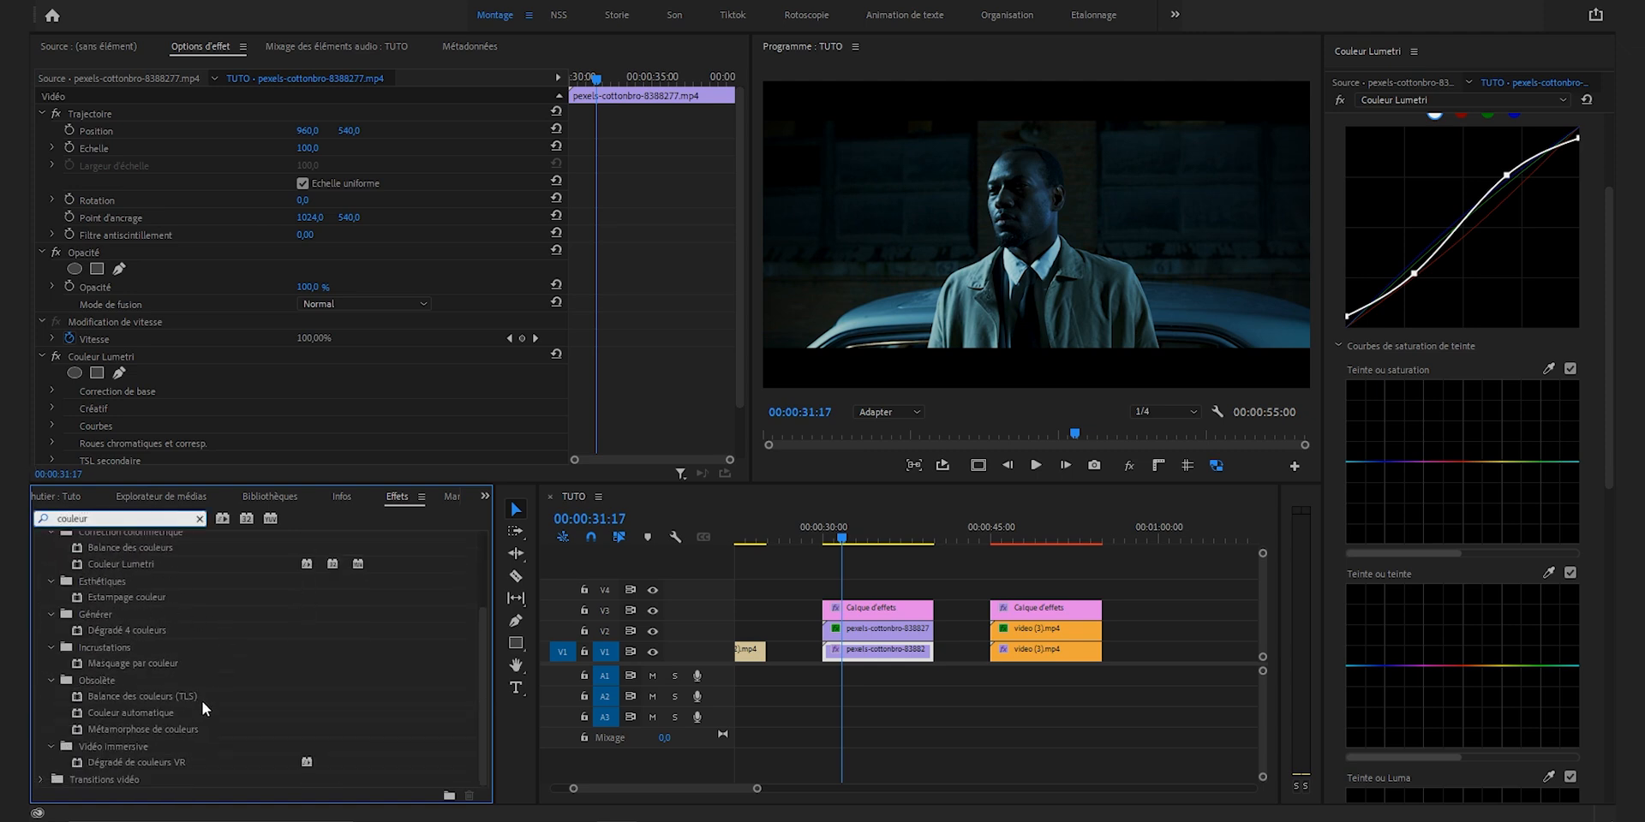
{"action": "double_click", "coordinate": [110, 564]}
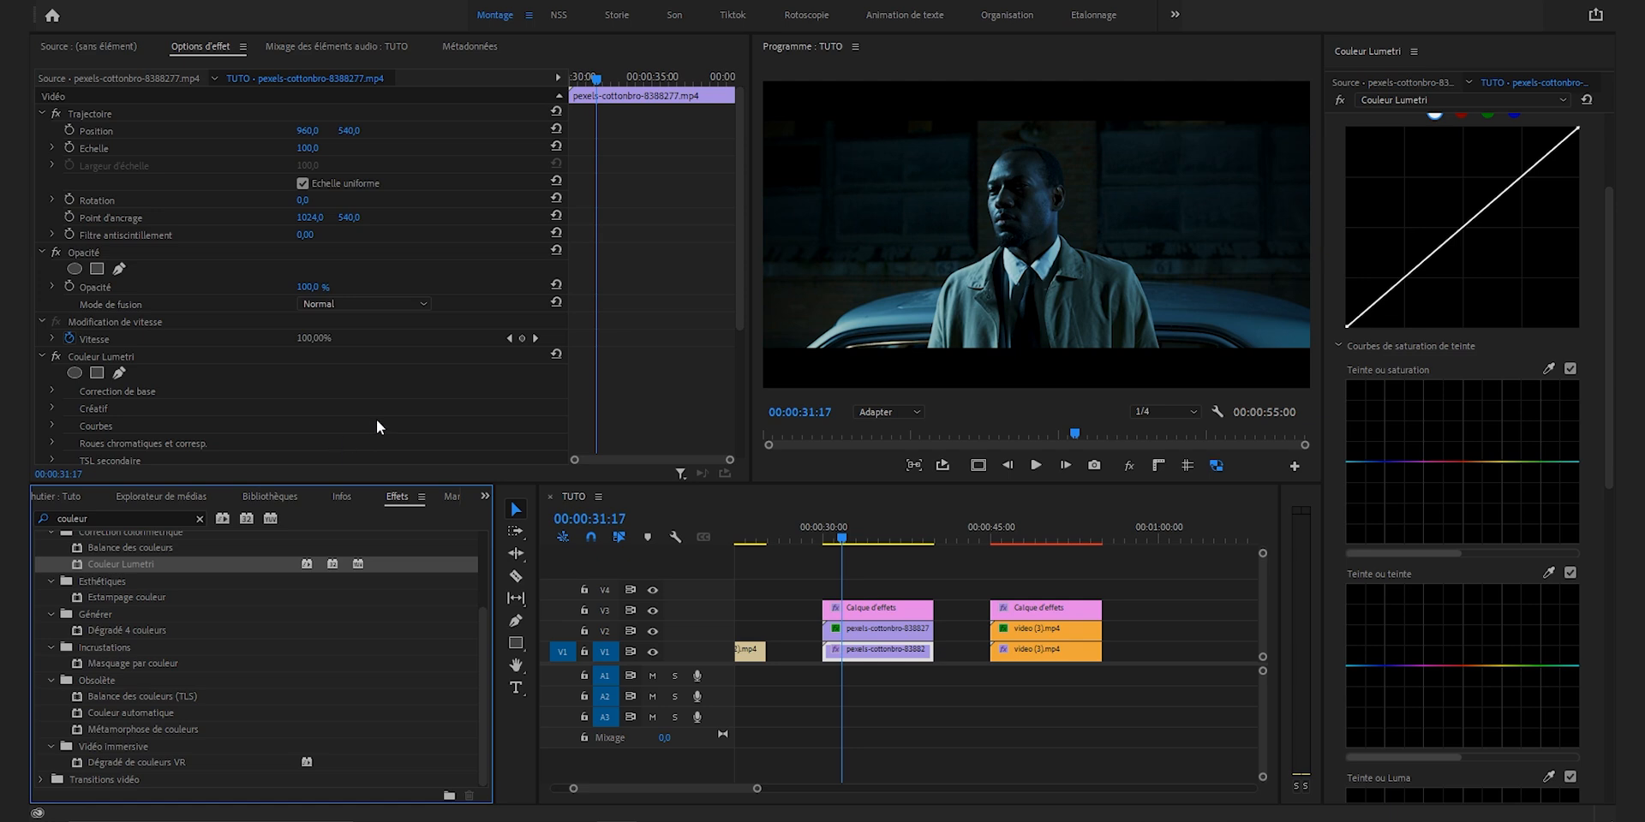
Step: Add an ellipse mask to the second Couleur Lumetri, set its feather to 298 and expansion to -42, and centre it on the man's face
{"action": "scroll", "coordinate": [377, 419], "scroll_direction": "down", "scroll_amount": 4}
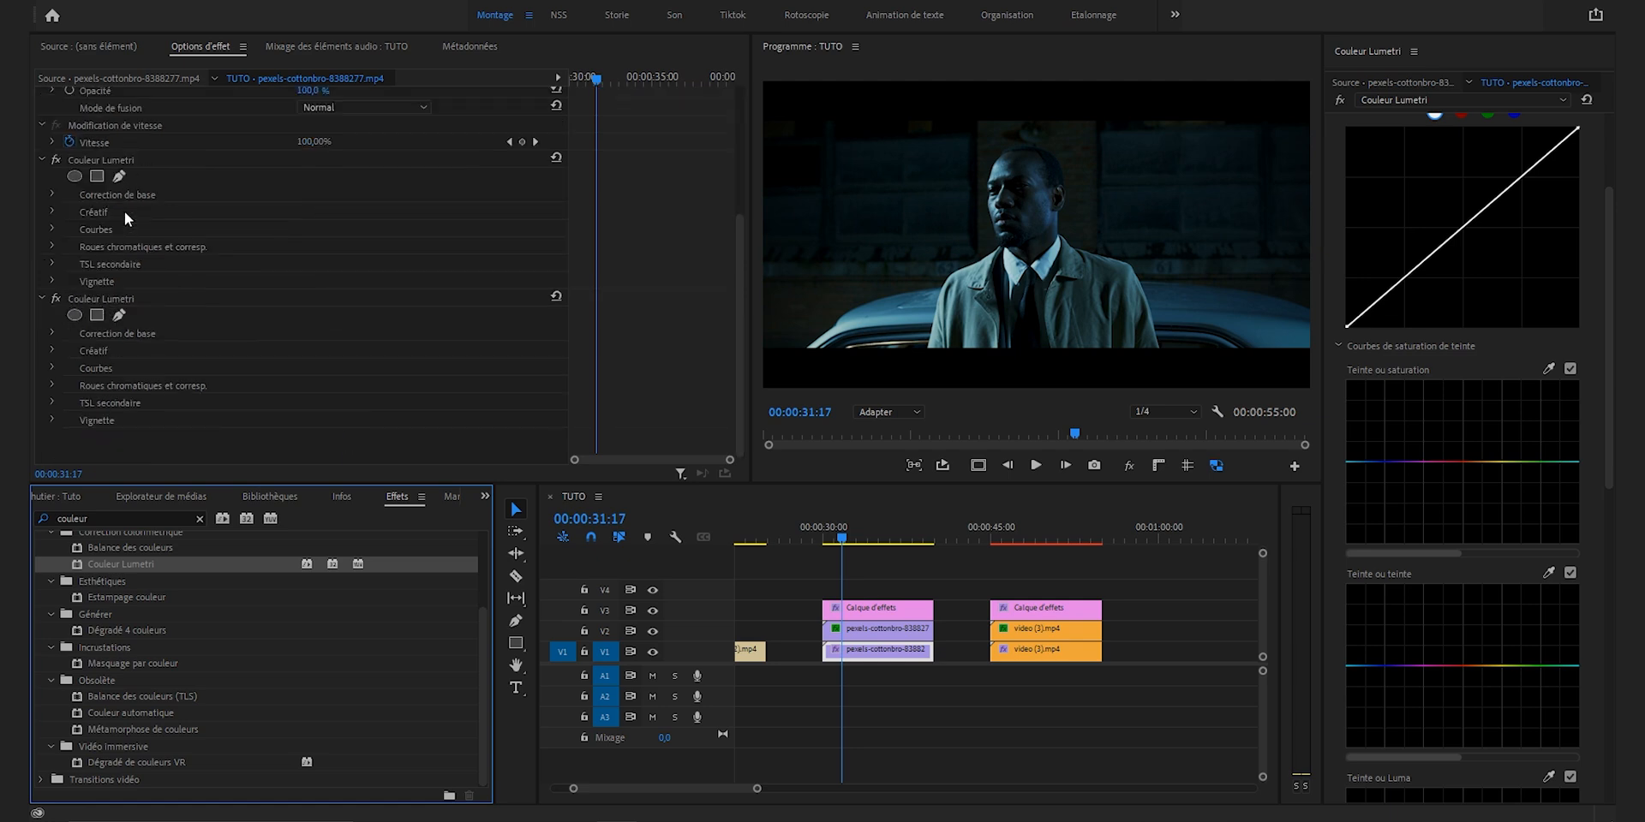
{"action": "left_click", "coordinate": [75, 314]}
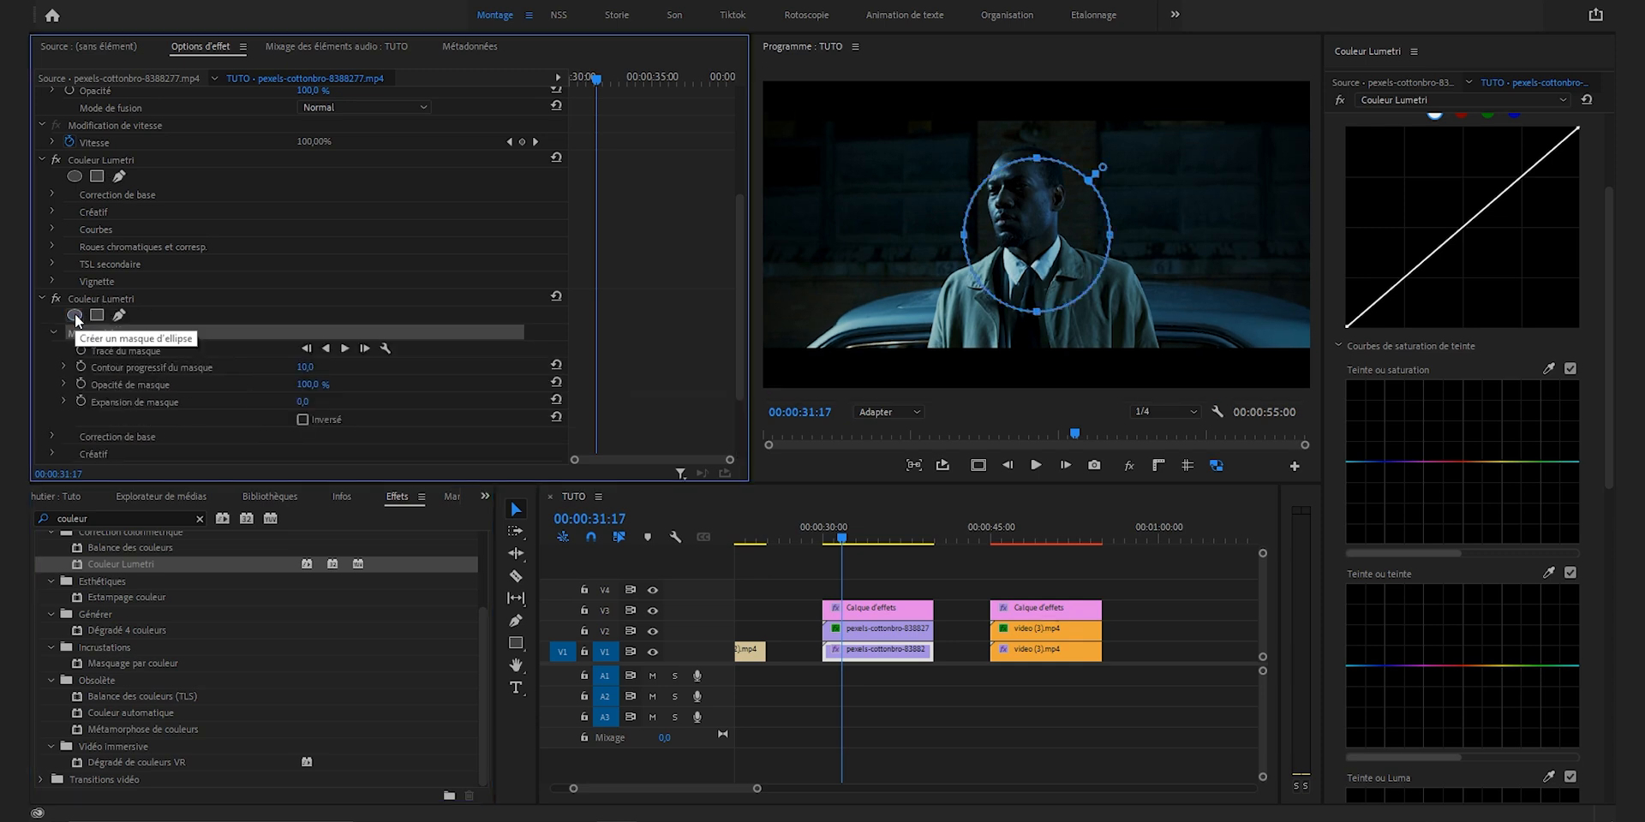
{"action": "left_click_drag", "start_coordinate": [306, 367], "coordinate": [476, 367]}
{"action": "left_click_drag", "start_coordinate": [303, 401], "coordinate": [388, 367]}
{"action": "left_click_drag", "start_coordinate": [1061, 248], "coordinate": [1045, 211]}
Step: Set the Exposition to 1,0 in the masked Couleur Lumetri's Correction de base to brighten the man's face
{"action": "scroll", "coordinate": [495, 394], "scroll_direction": "down", "scroll_amount": 1}
{"action": "scroll", "coordinate": [495, 393], "scroll_direction": "down", "scroll_amount": 3}
{"action": "left_click", "coordinate": [51, 327]}
{"action": "scroll", "coordinate": [228, 388], "scroll_direction": "down", "scroll_amount": 4}
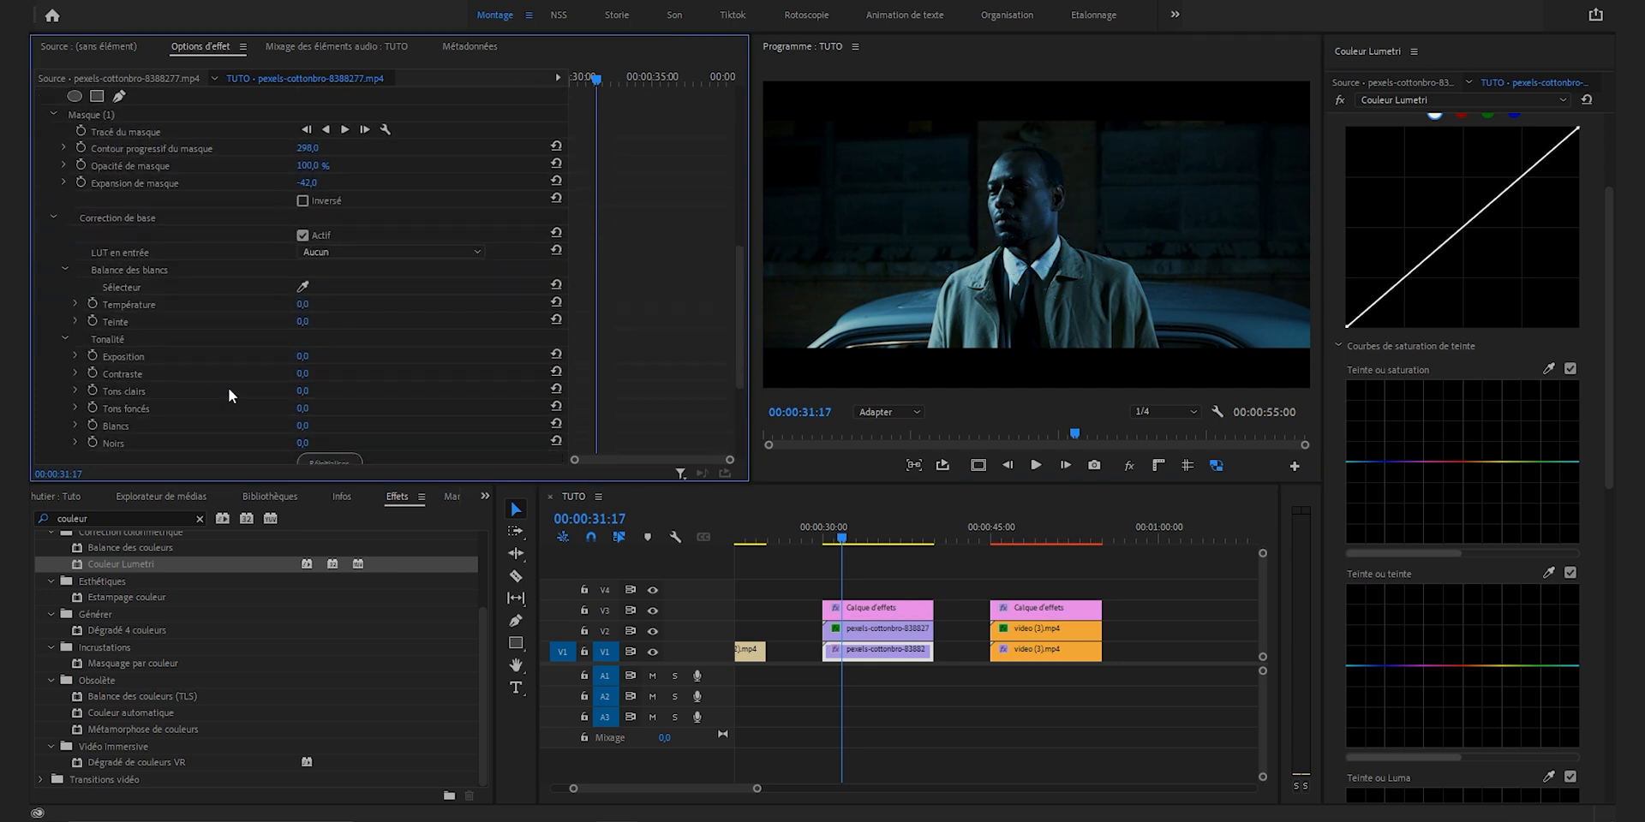
{"action": "left_click", "coordinate": [302, 357]}
{"action": "type", "text": "1"}
{"action": "key", "text": "Return"}
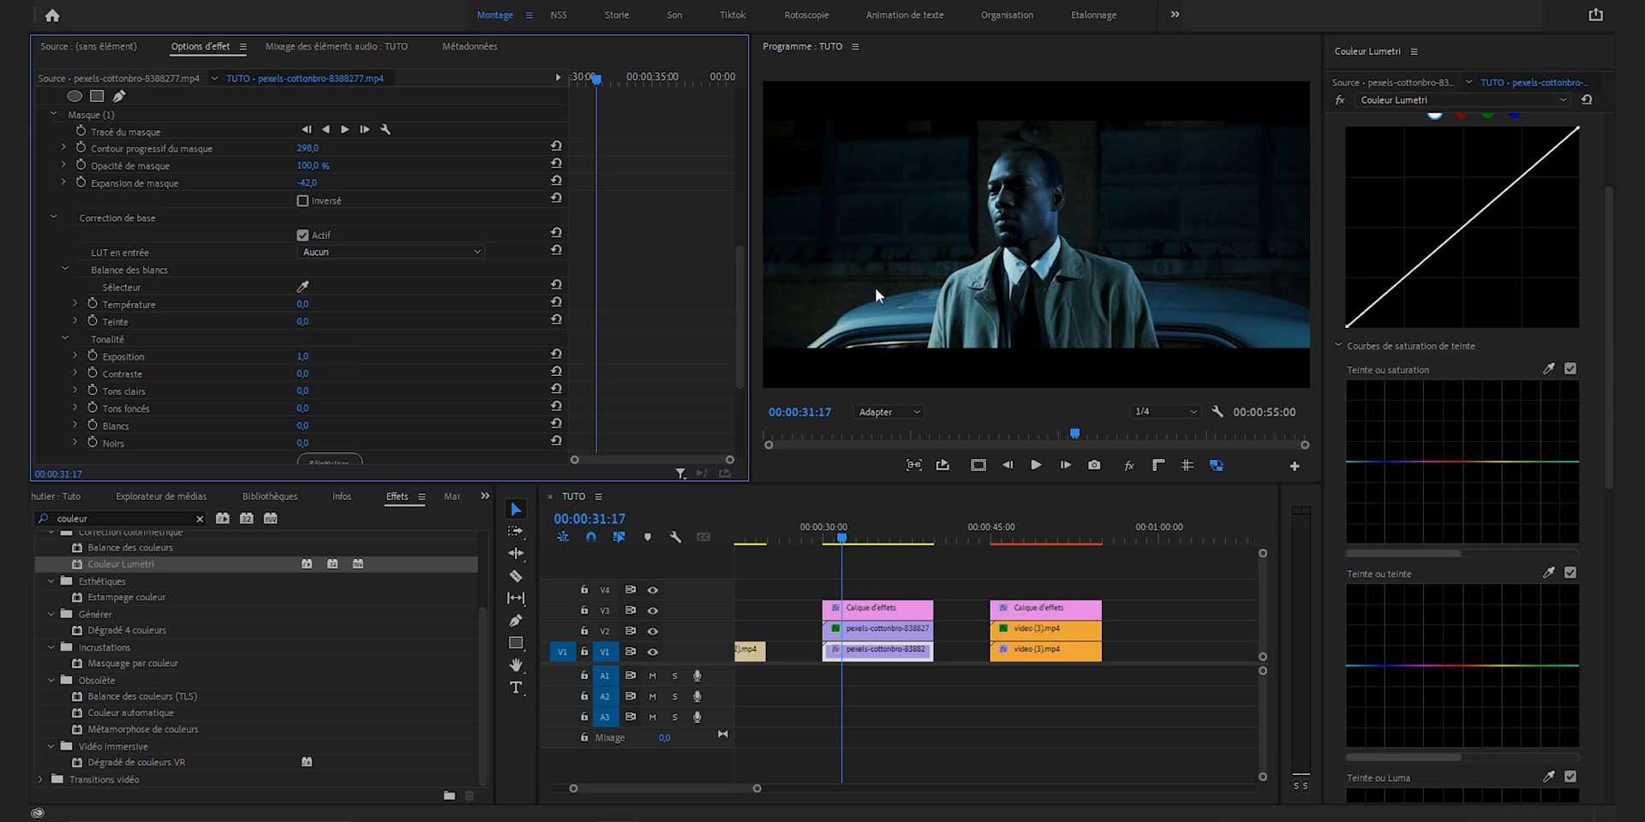
Step: Keyframe the Tracé du masque at the clip's start, 00:00:30:00, and reposition the ellipse over the man's face
{"action": "left_click_drag", "start_coordinate": [596, 79], "coordinate": [553, 70]}
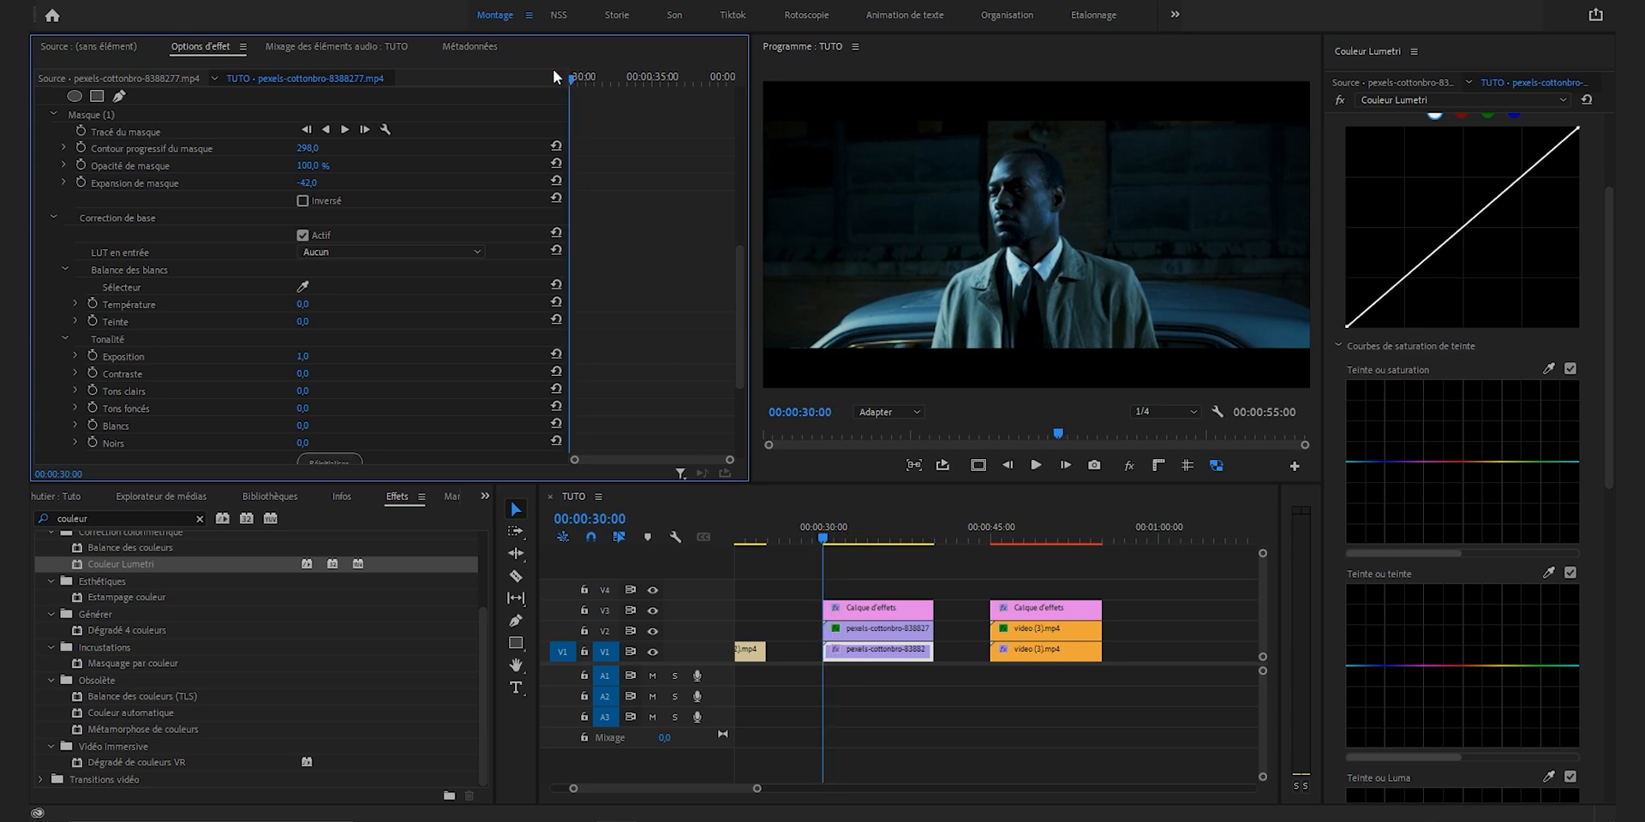
{"action": "left_click", "coordinate": [83, 130]}
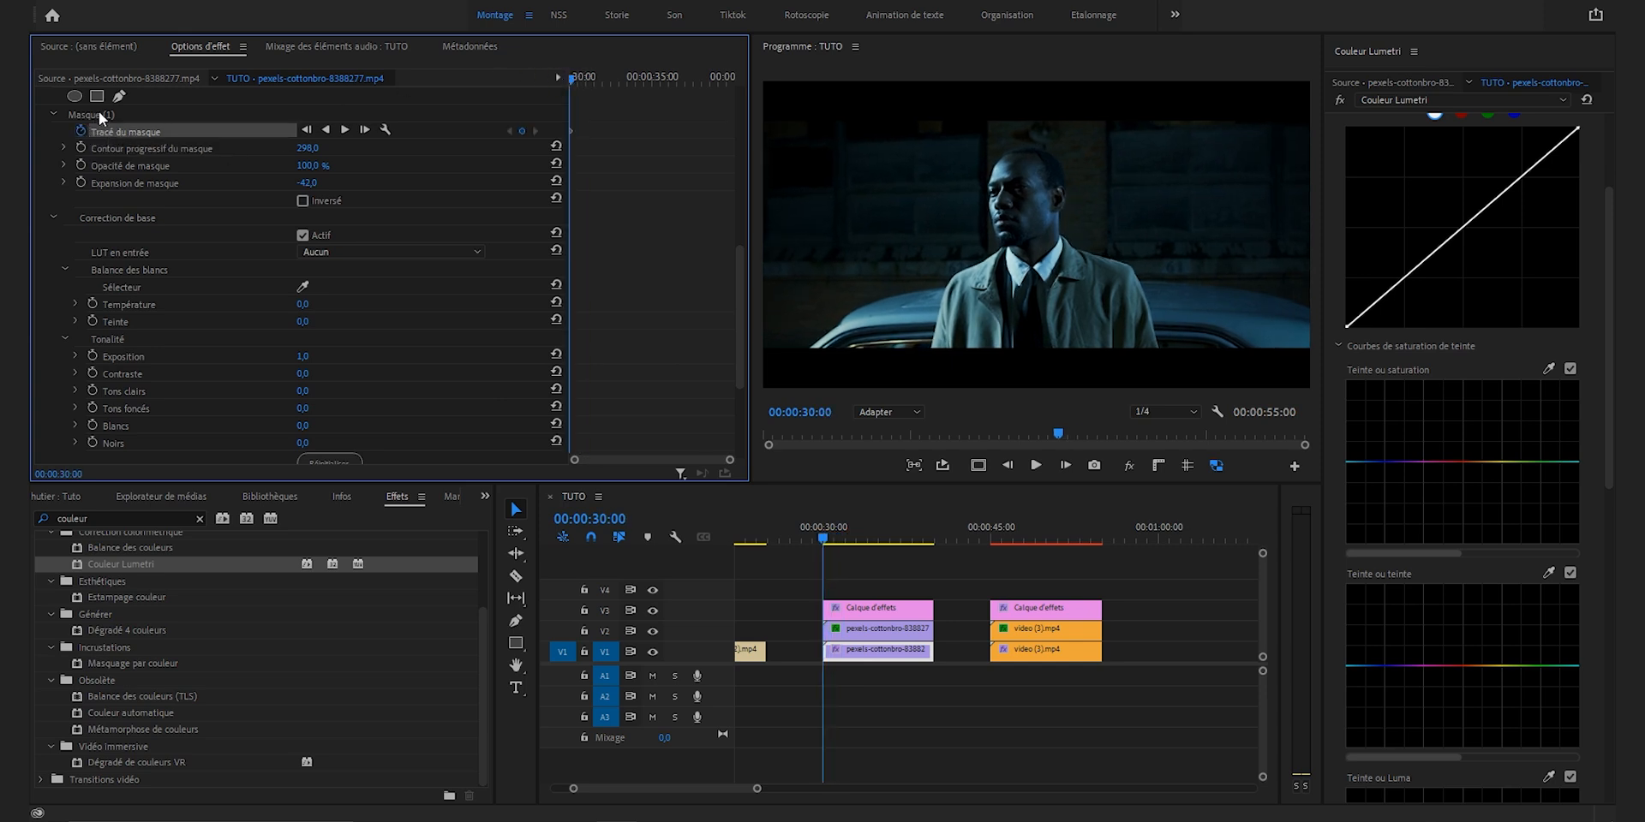
{"action": "left_click", "coordinate": [100, 117]}
{"action": "left_click", "coordinate": [1024, 202]}
{"action": "left_click_drag", "start_coordinate": [1023, 202], "coordinate": [1027, 203]}
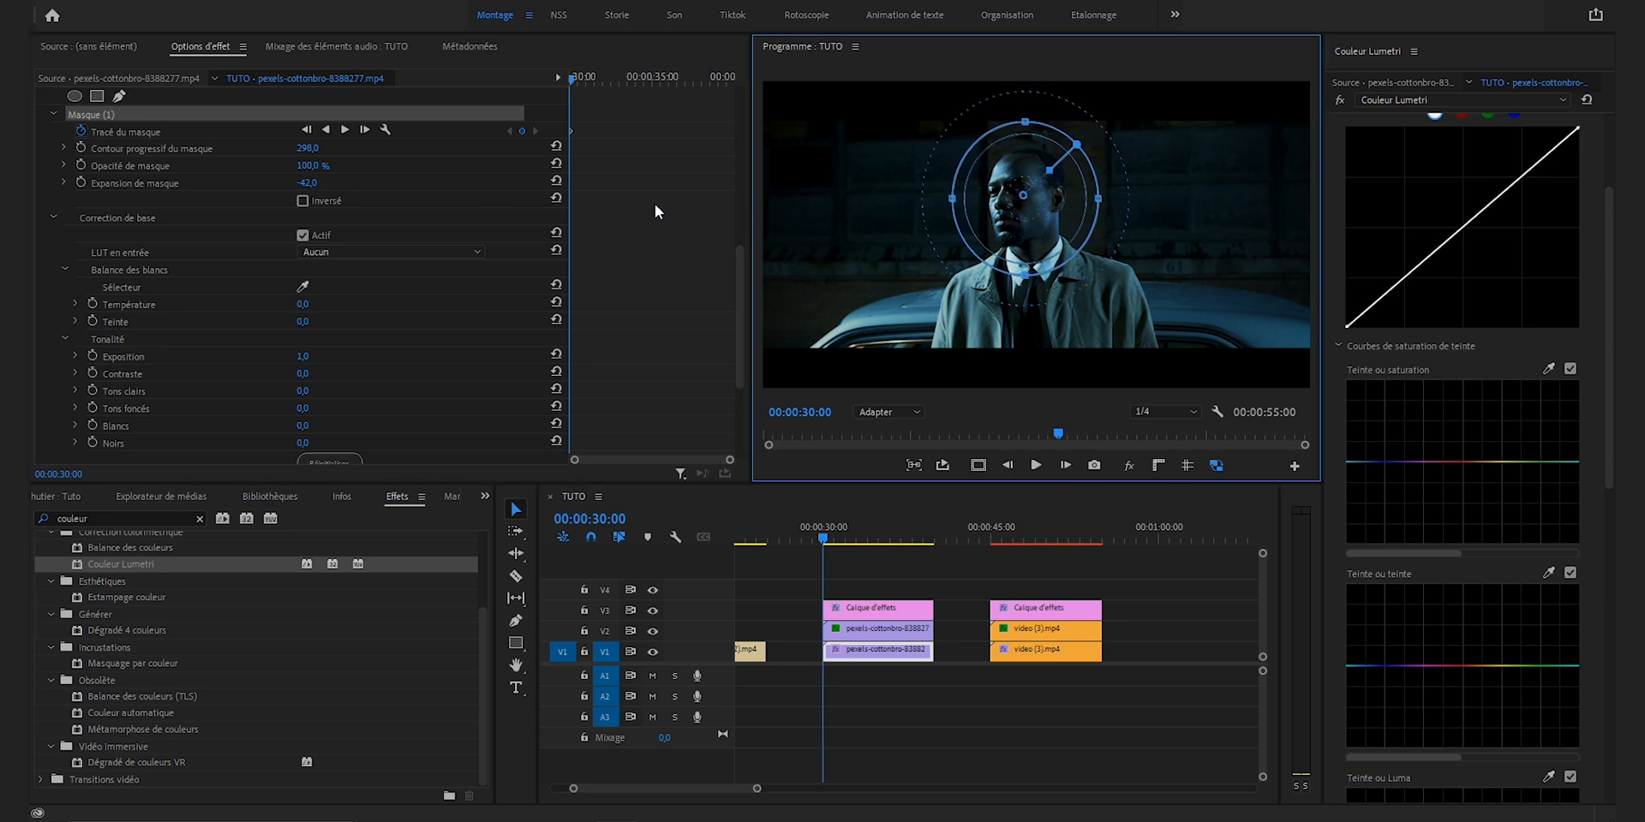
Step: Track the face mask forward through the clip and check that it follows the man's face by scrubbing
{"action": "left_click", "coordinate": [345, 130]}
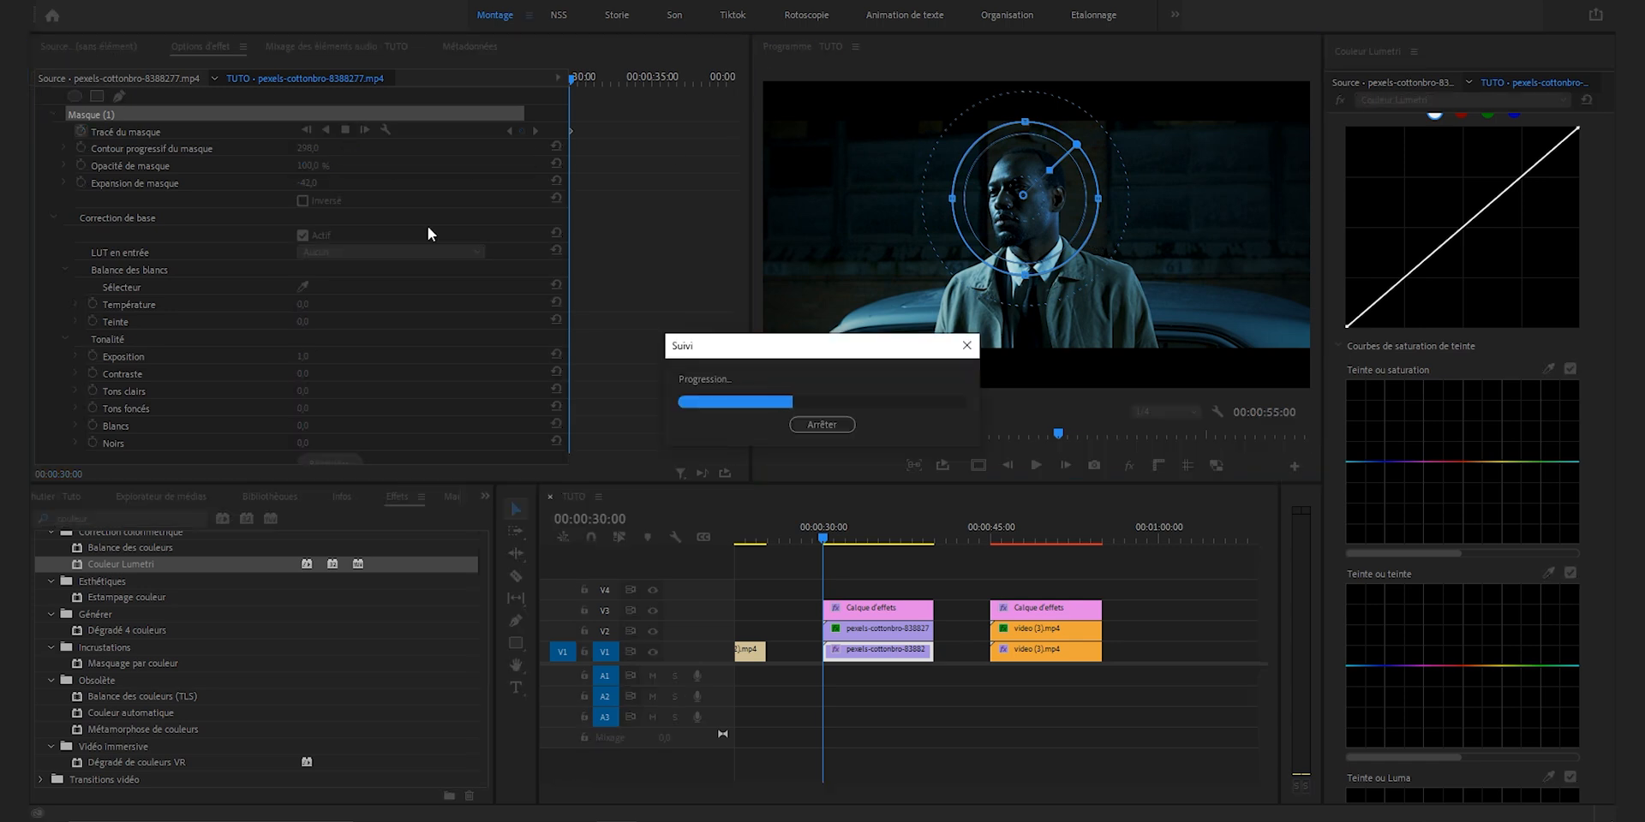
{"action": "left_click_drag", "start_coordinate": [574, 84], "coordinate": [733, 108]}
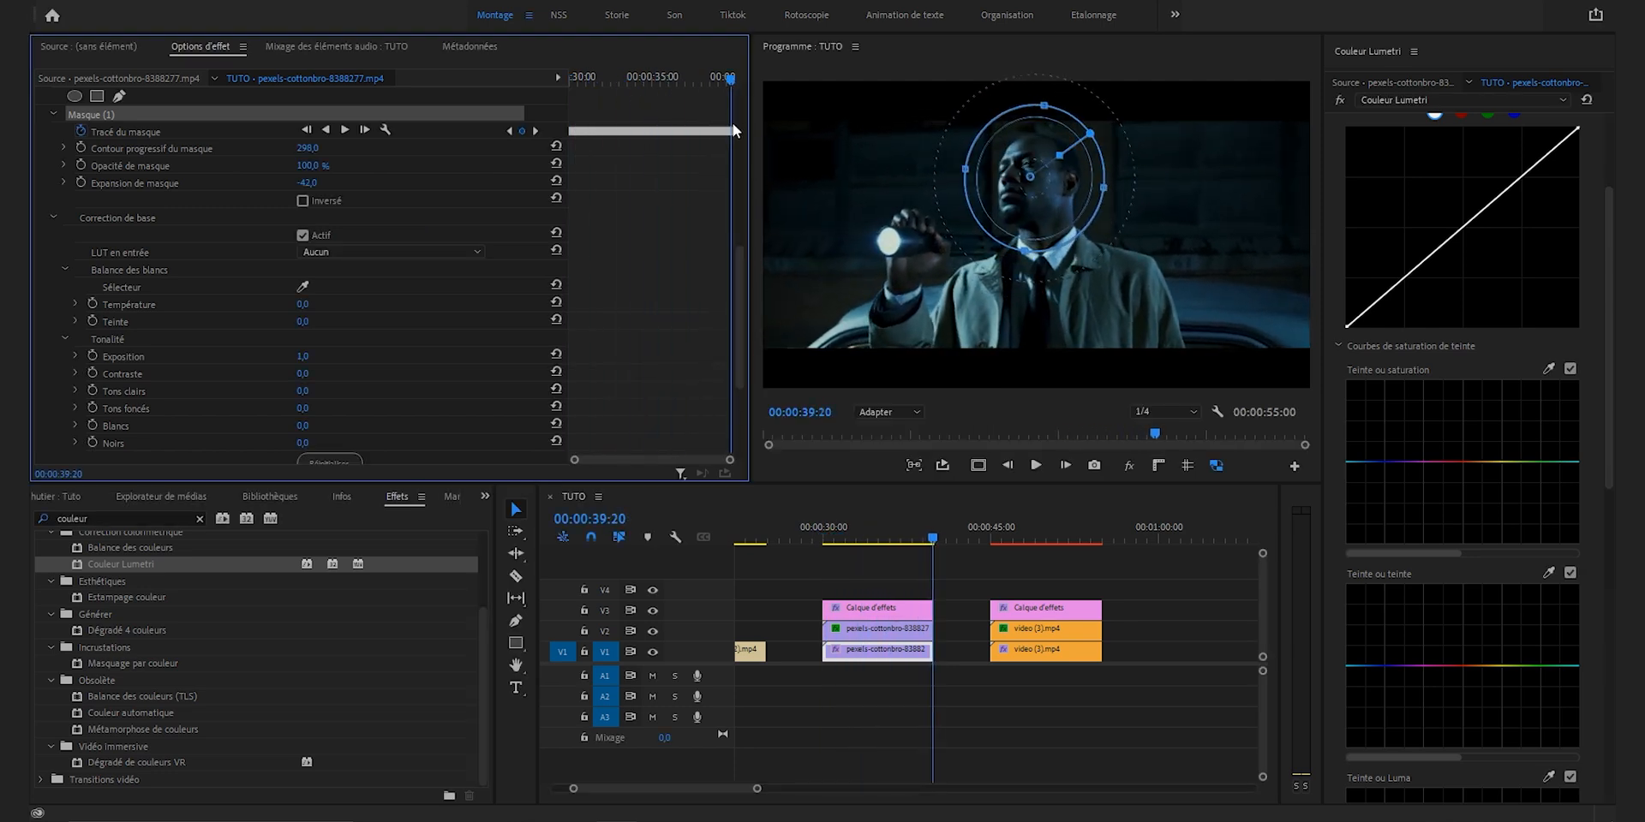
{"action": "left_click", "coordinate": [854, 538]}
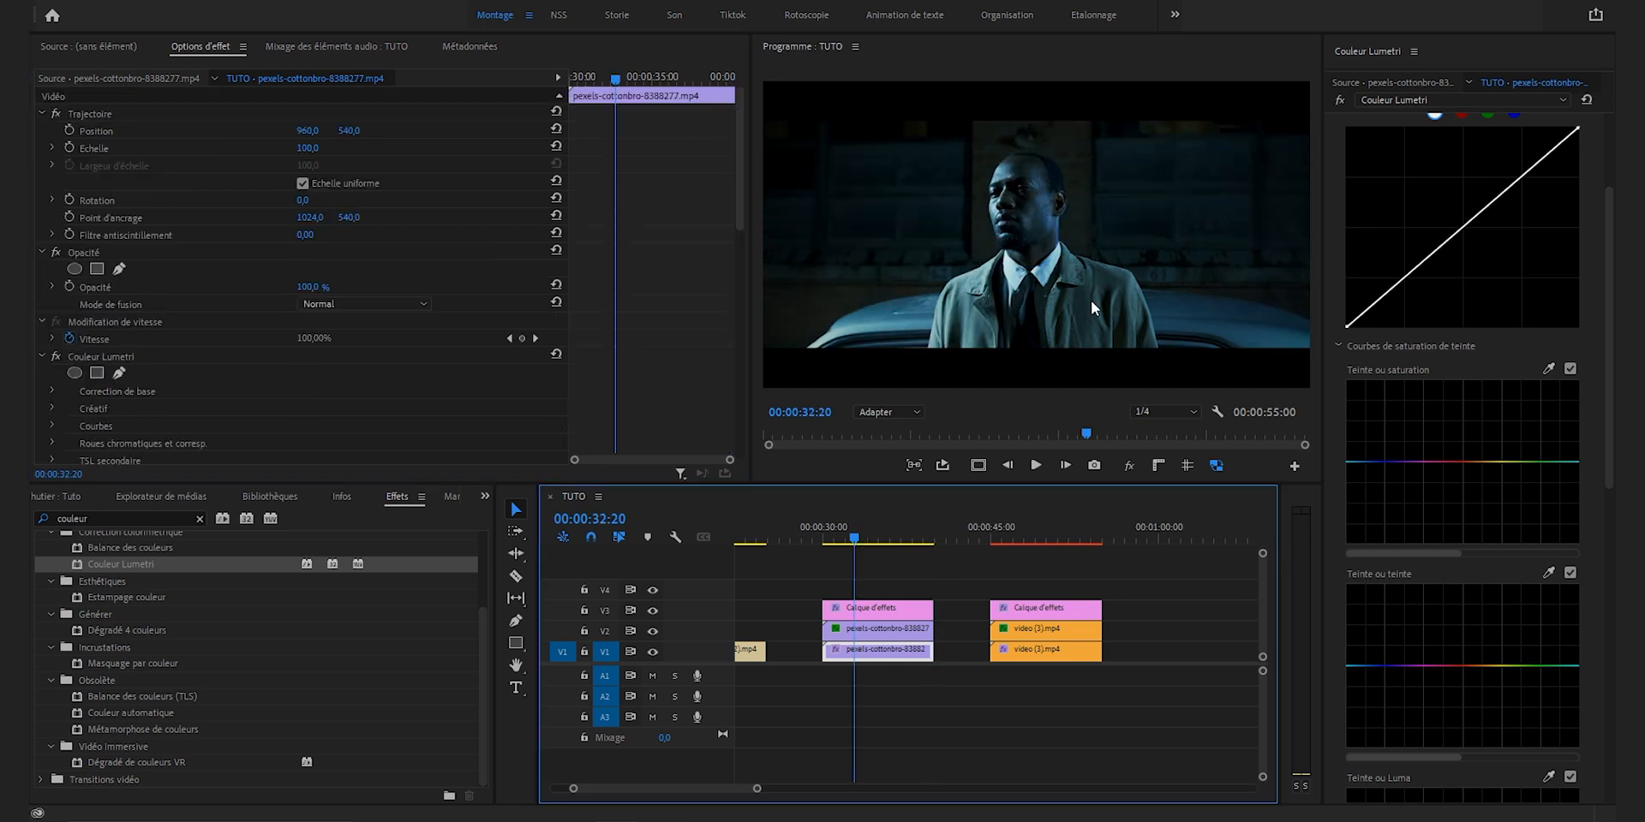